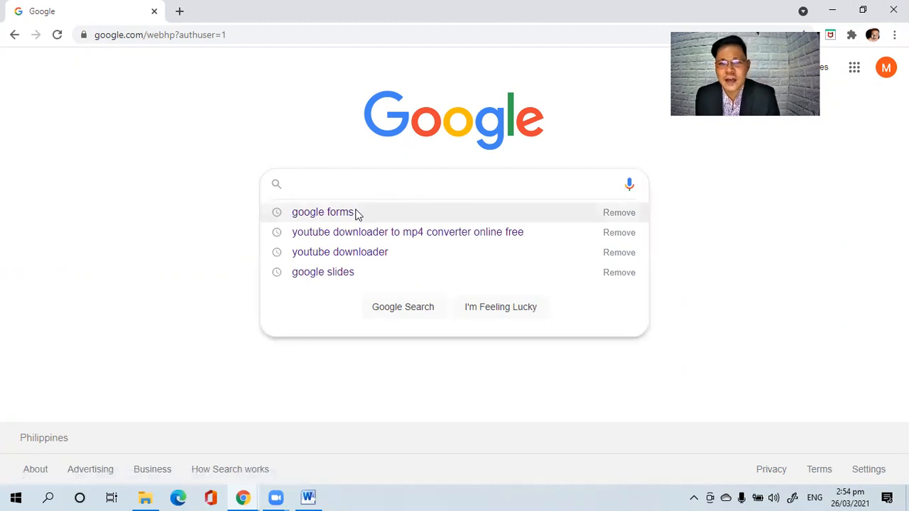
Search Google for "google forms"
{"action": "left_click", "coordinate": [357, 212]}
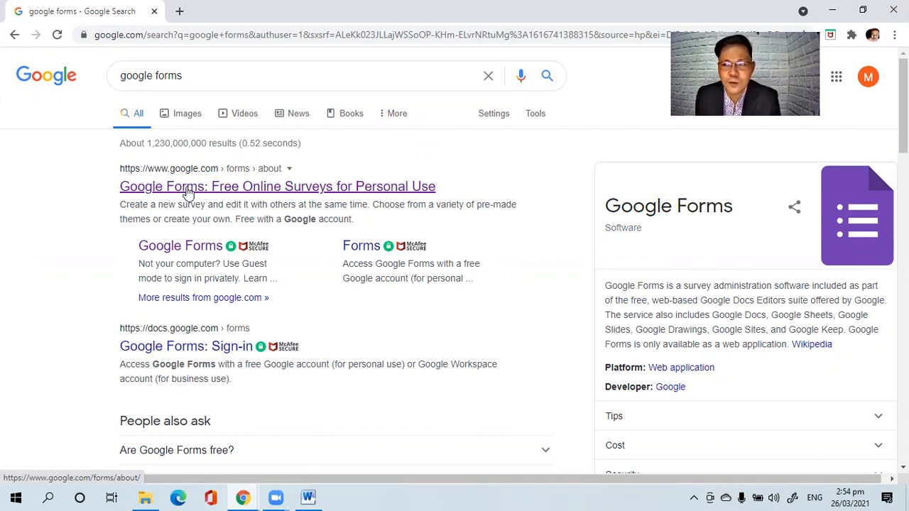
Look through the list of Google apps to find Forms, then close the list
{"action": "left_click", "coordinate": [836, 78]}
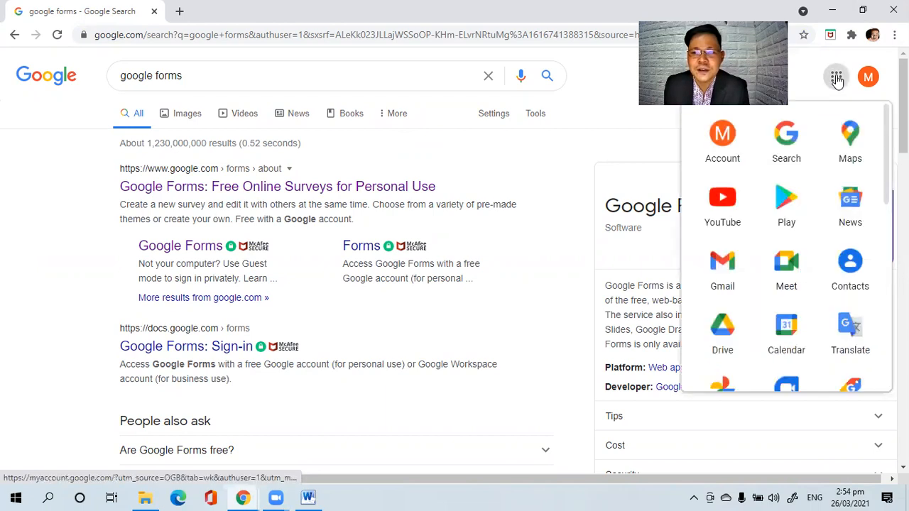
{"action": "scroll", "coordinate": [827, 234], "scroll_direction": "down", "scroll_amount": 4}
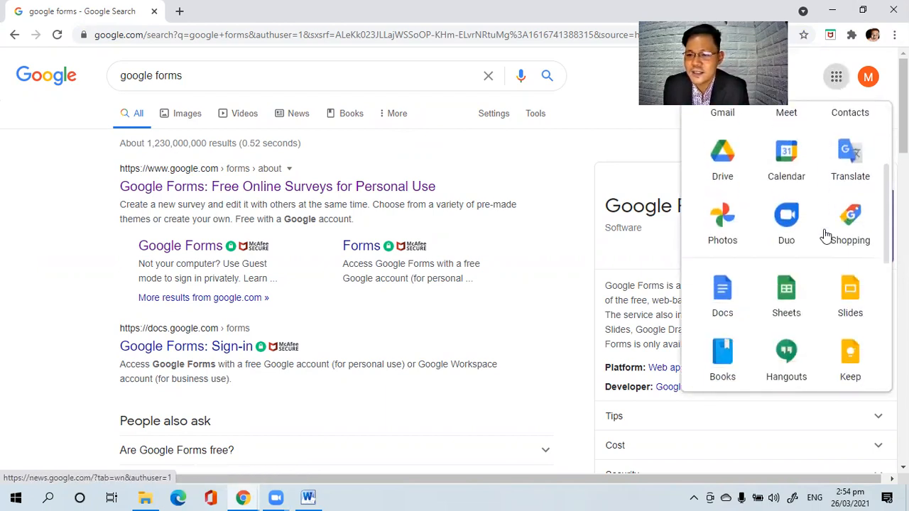
{"action": "scroll", "coordinate": [817, 231], "scroll_direction": "up", "scroll_amount": 1}
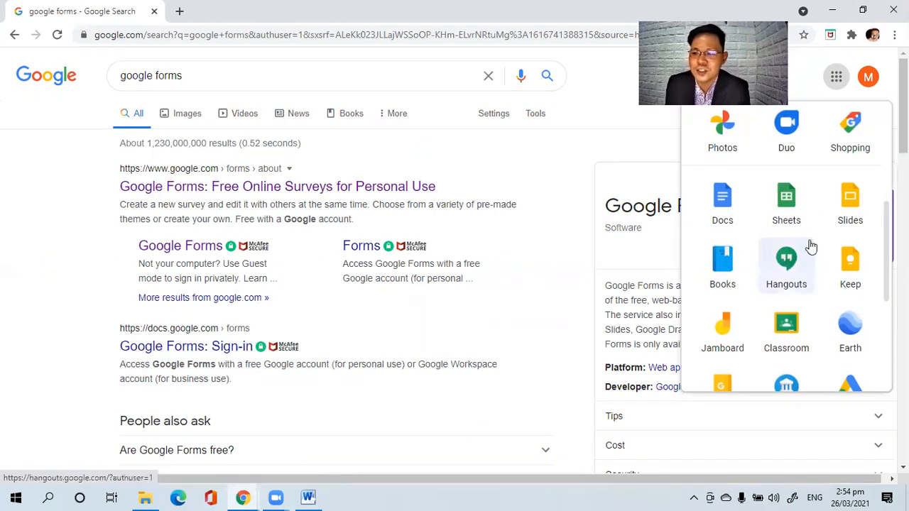
{"action": "scroll", "coordinate": [855, 233], "scroll_direction": "down", "scroll_amount": 1}
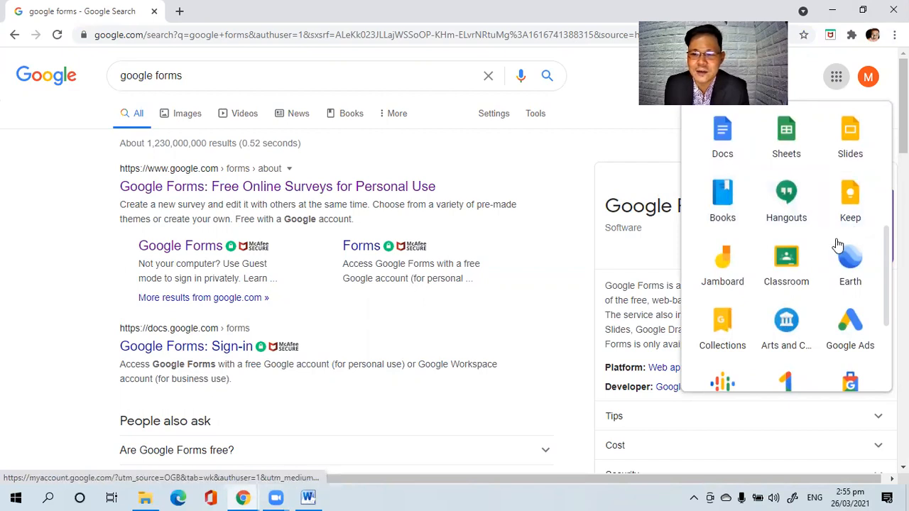
{"action": "scroll", "coordinate": [836, 245], "scroll_direction": "down", "scroll_amount": 2}
{"action": "scroll", "coordinate": [836, 245], "scroll_direction": "down", "scroll_amount": 1}
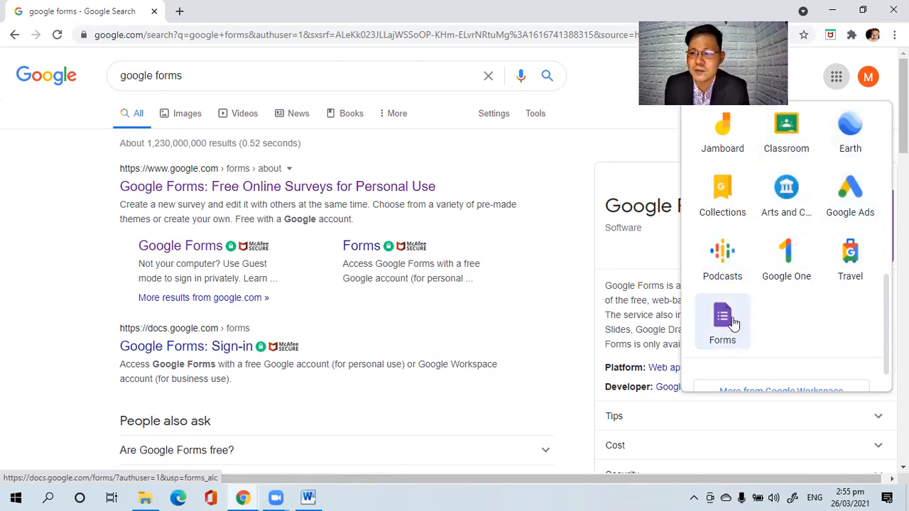
{"action": "left_click", "coordinate": [542, 170]}
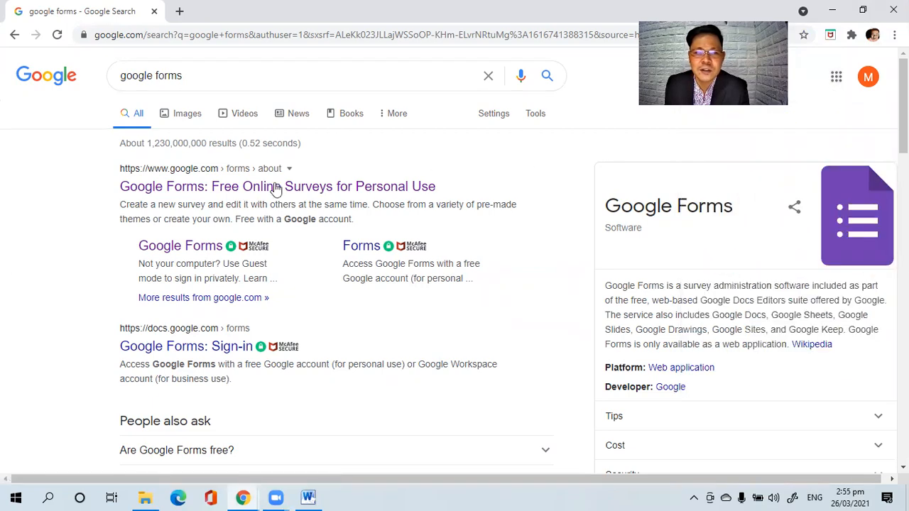
Open the Google Forms result from the search and go to the personal version of Google Forms
{"action": "left_click", "coordinate": [224, 188]}
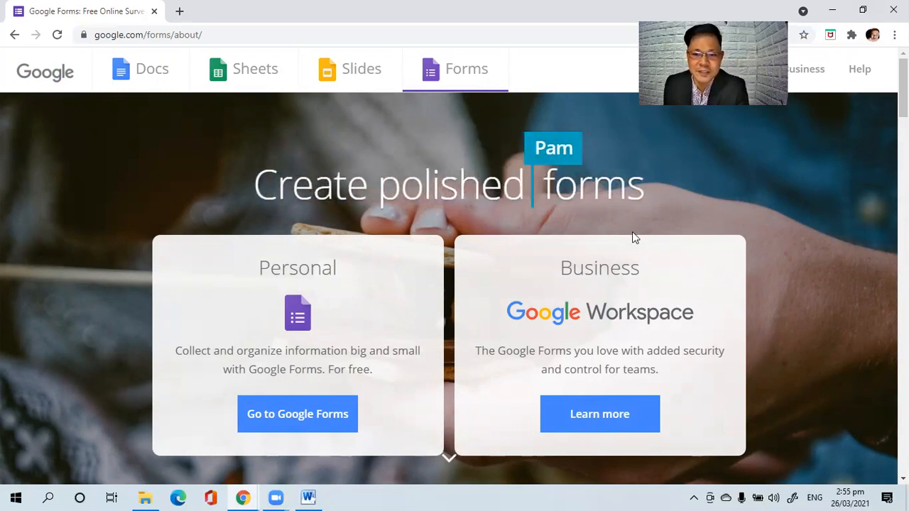
{"action": "left_click", "coordinate": [286, 419]}
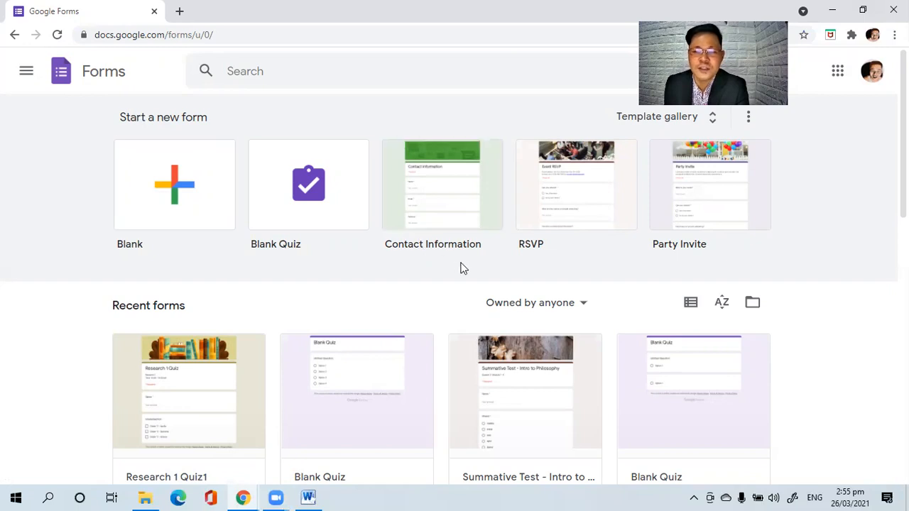
Open the template gallery and look through the Personal, Work and Education templates
{"action": "left_click", "coordinate": [713, 119]}
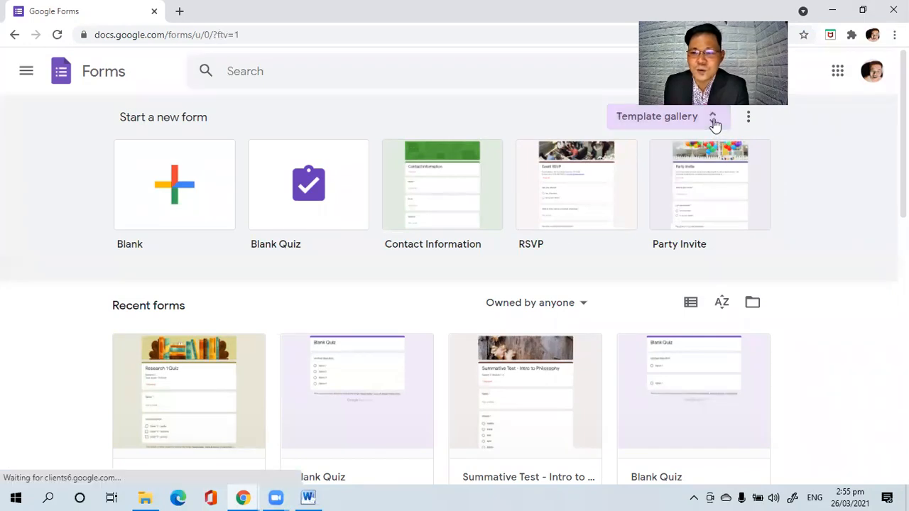
{"action": "scroll", "coordinate": [530, 277], "scroll_direction": "down", "scroll_amount": 1}
{"action": "scroll", "coordinate": [531, 280], "scroll_direction": "up", "scroll_amount": 1}
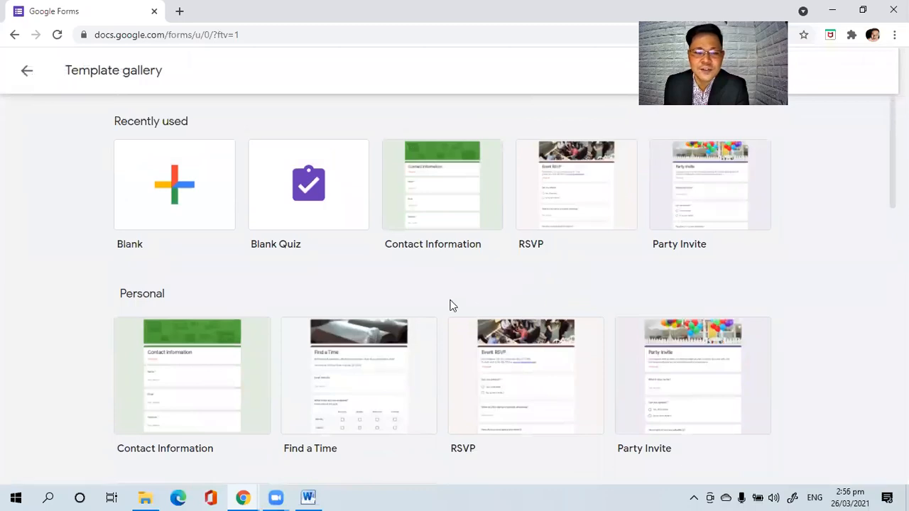
{"action": "scroll", "coordinate": [449, 305], "scroll_direction": "down", "scroll_amount": 3}
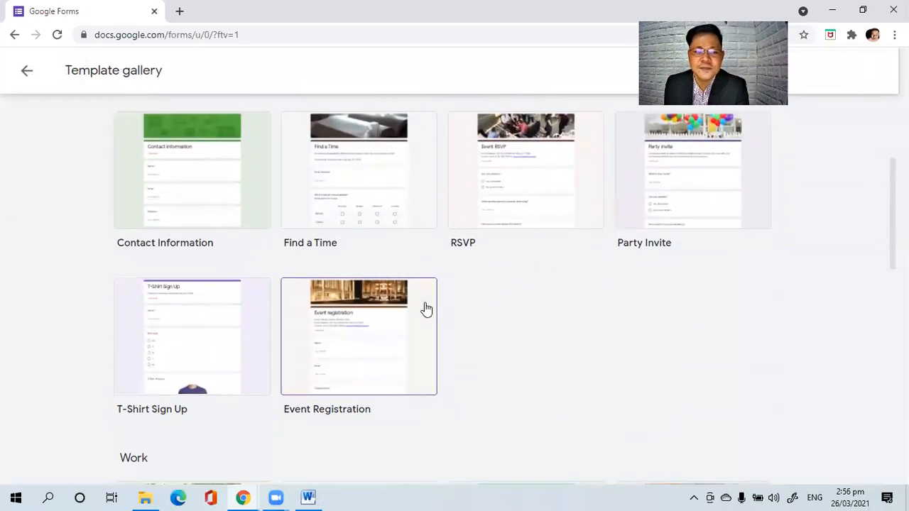
{"action": "scroll", "coordinate": [426, 308], "scroll_direction": "down", "scroll_amount": 3}
{"action": "scroll", "coordinate": [397, 336], "scroll_direction": "down", "scroll_amount": 2}
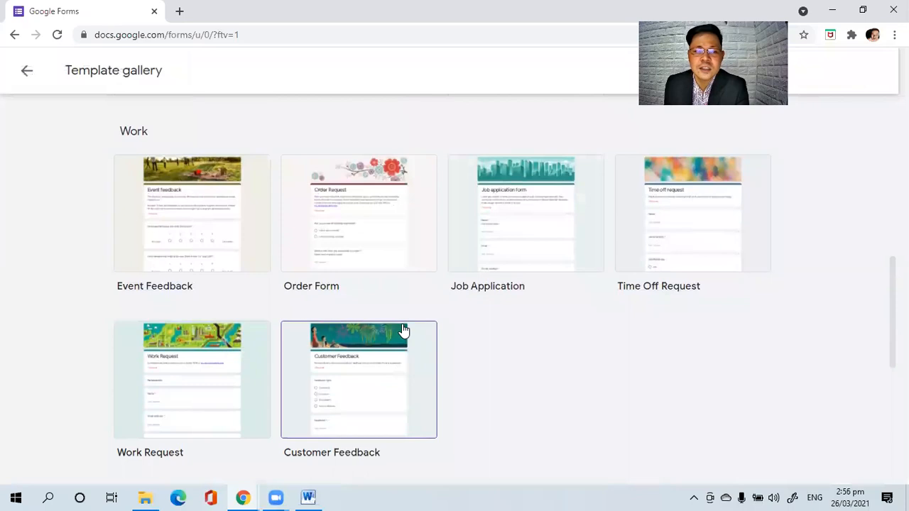
{"action": "scroll", "coordinate": [403, 330], "scroll_direction": "down", "scroll_amount": 5}
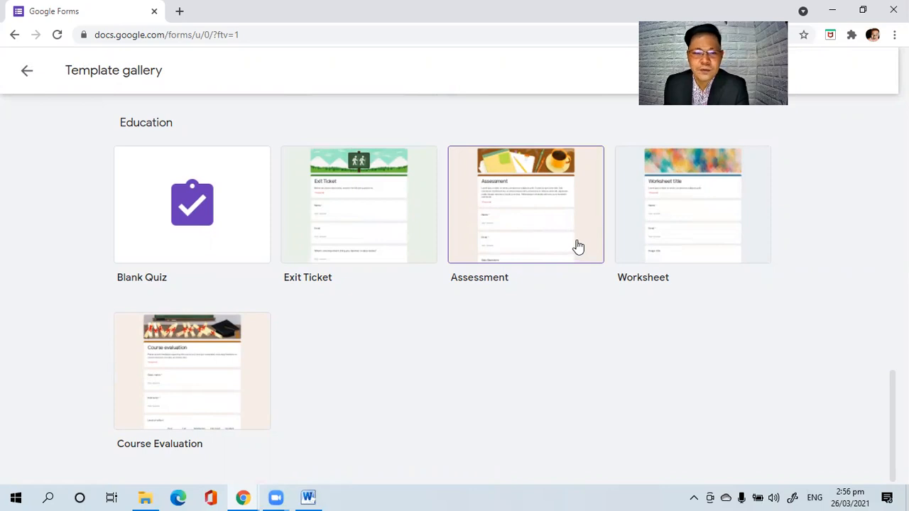
Open the Blank Quiz template from the Education section and return to the template gallery
{"action": "left_click", "coordinate": [220, 215]}
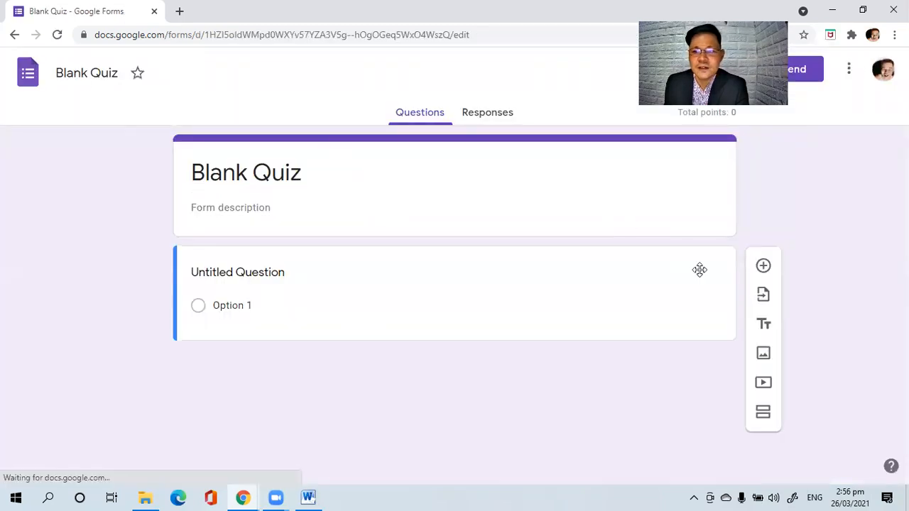
{"action": "left_click", "coordinate": [12, 35]}
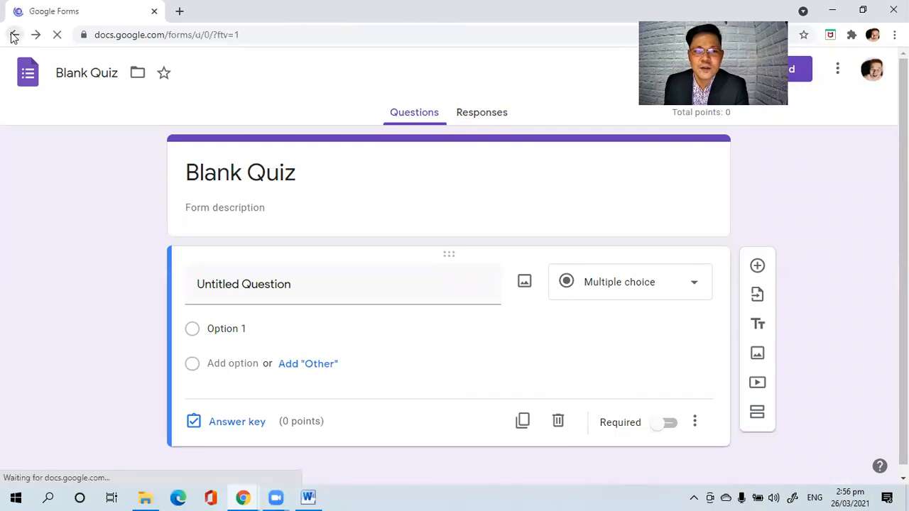
Open the Exit Ticket template from the Education section of the template gallery
{"action": "scroll", "coordinate": [287, 256], "scroll_direction": "down", "scroll_amount": 4}
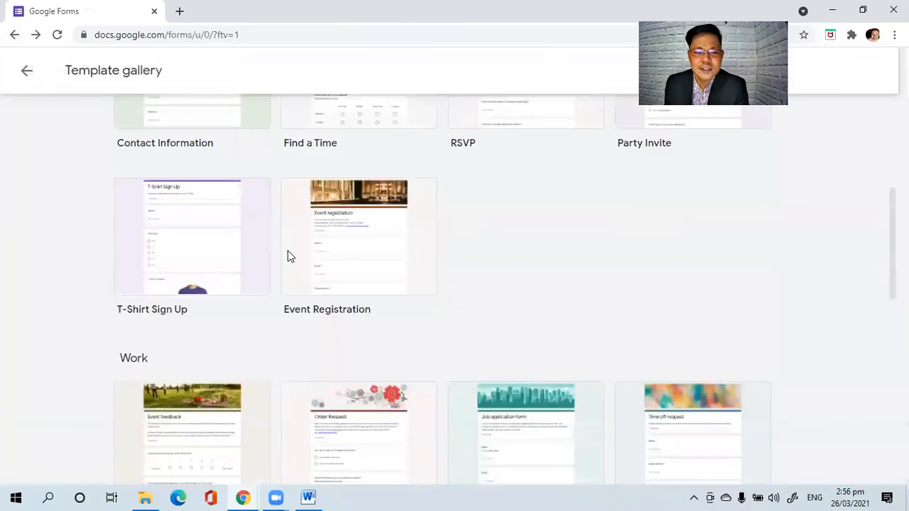
{"action": "scroll", "coordinate": [288, 256], "scroll_direction": "down", "scroll_amount": 6}
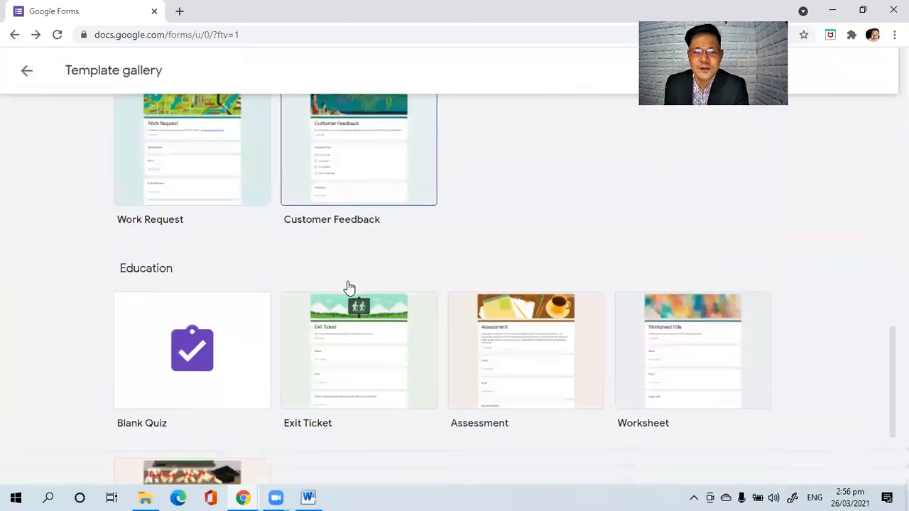
{"action": "scroll", "coordinate": [349, 287], "scroll_direction": "down", "scroll_amount": 3}
{"action": "left_click", "coordinate": [346, 273]}
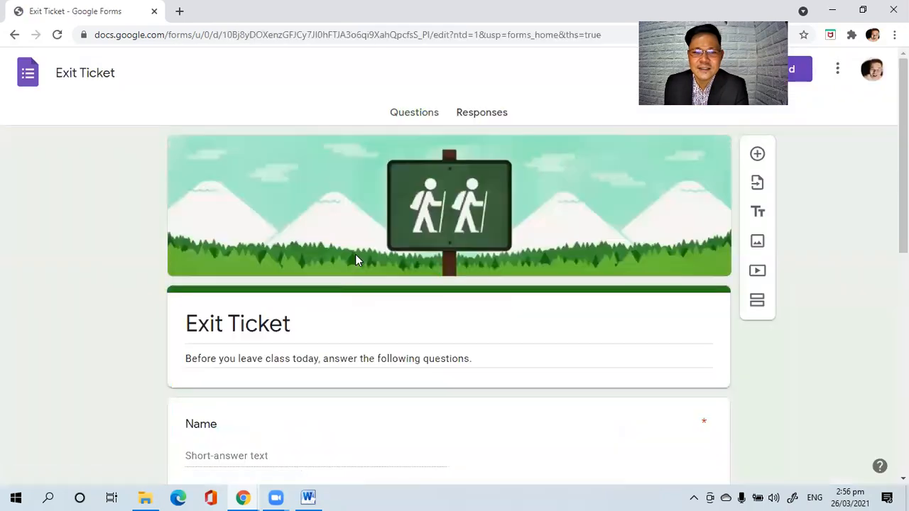
Examine the Exit Ticket form's title, description, name and email fields, and its long-answer questions about the lesson
{"action": "scroll", "coordinate": [355, 255], "scroll_direction": "down", "scroll_amount": 1}
{"action": "scroll", "coordinate": [355, 260], "scroll_direction": "down", "scroll_amount": 5}
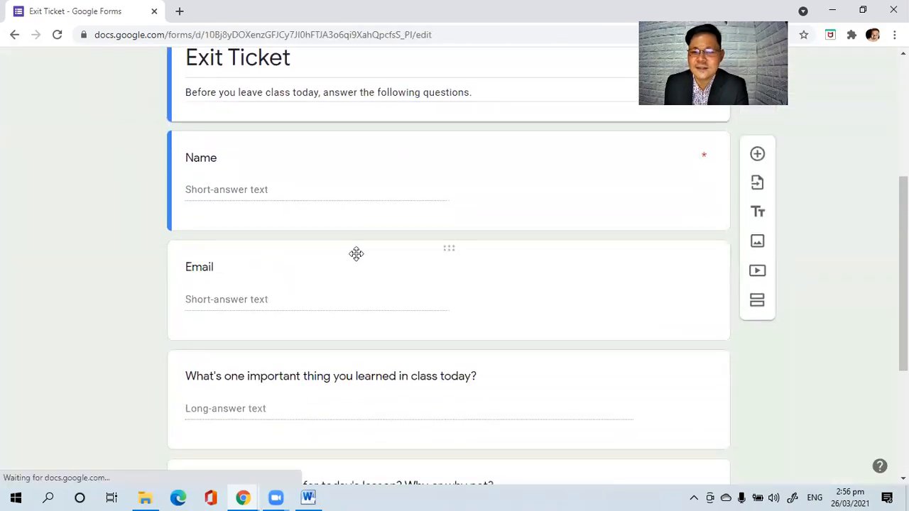
{"action": "scroll", "coordinate": [358, 260], "scroll_direction": "down", "scroll_amount": 1}
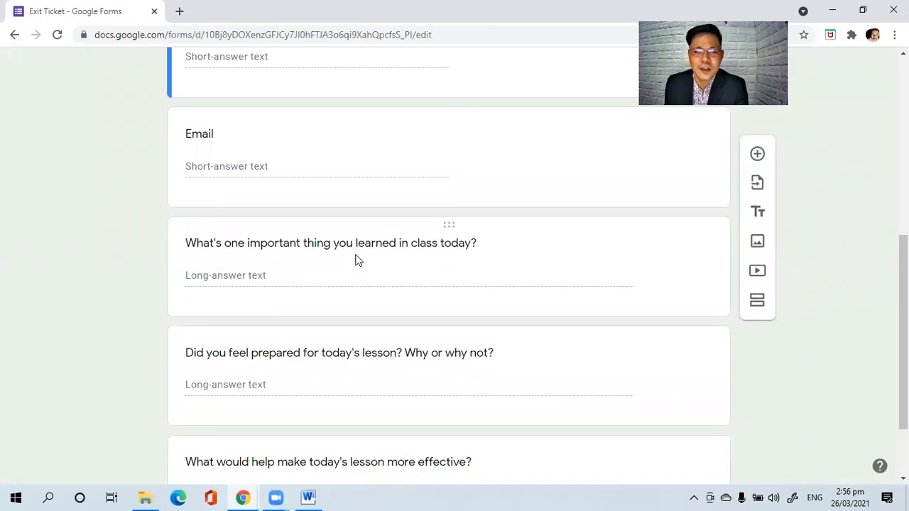
{"action": "scroll", "coordinate": [357, 260], "scroll_direction": "down", "scroll_amount": 1}
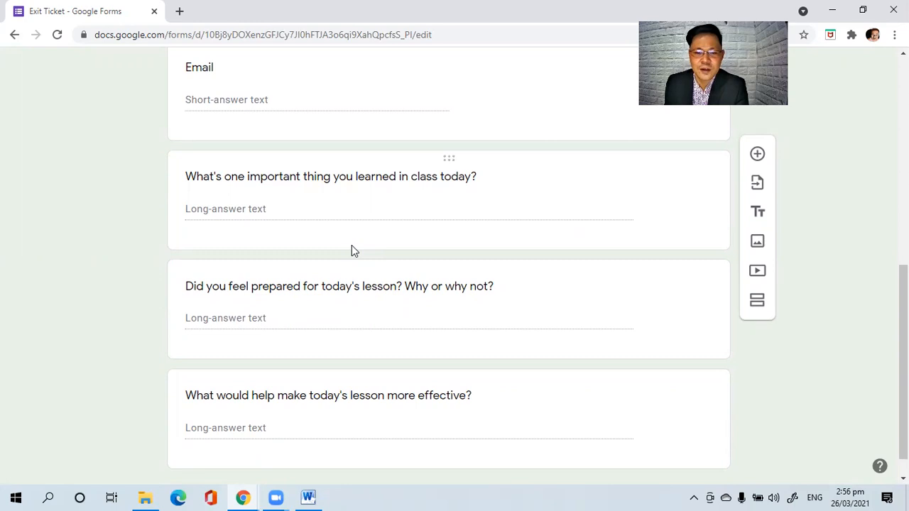
{"action": "scroll", "coordinate": [349, 250], "scroll_direction": "down", "scroll_amount": 1}
{"action": "scroll", "coordinate": [350, 250], "scroll_direction": "up", "scroll_amount": 1}
{"action": "scroll", "coordinate": [350, 246], "scroll_direction": "down", "scroll_amount": 1}
{"action": "scroll", "coordinate": [350, 246], "scroll_direction": "up", "scroll_amount": 2}
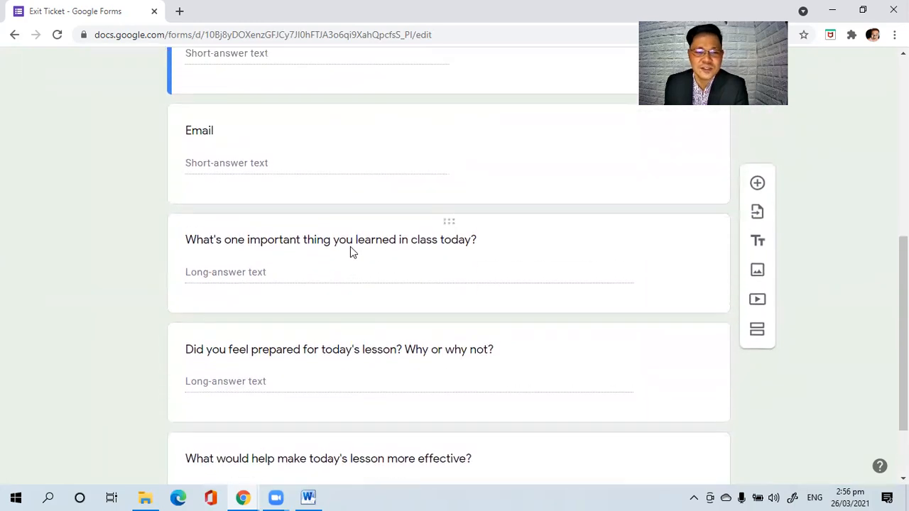
{"action": "scroll", "coordinate": [349, 246], "scroll_direction": "up", "scroll_amount": 3}
{"action": "scroll", "coordinate": [350, 246], "scroll_direction": "down", "scroll_amount": 3}
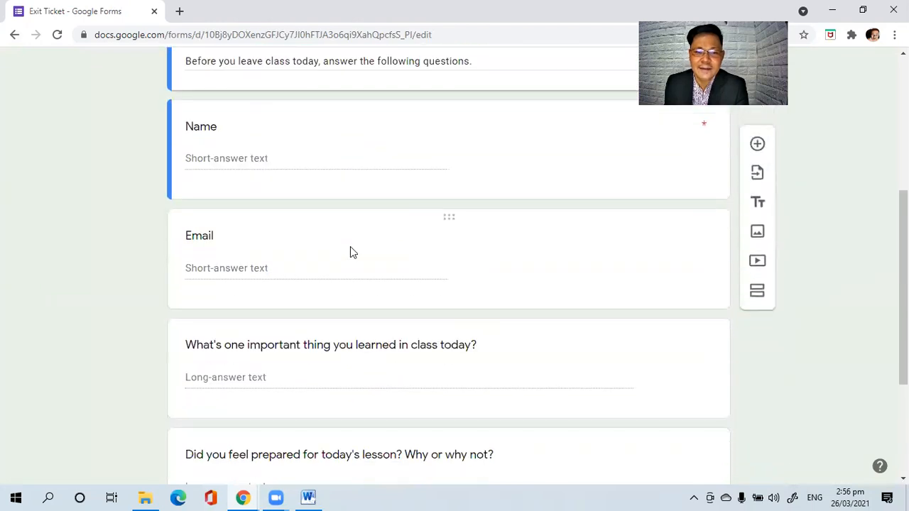
{"action": "scroll", "coordinate": [349, 252], "scroll_direction": "down", "scroll_amount": 1}
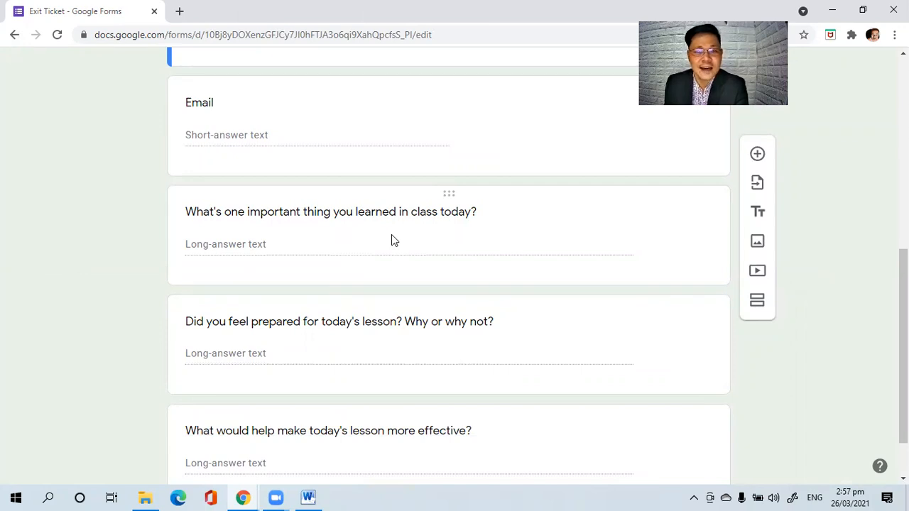
{"action": "scroll", "coordinate": [391, 240], "scroll_direction": "down", "scroll_amount": 1}
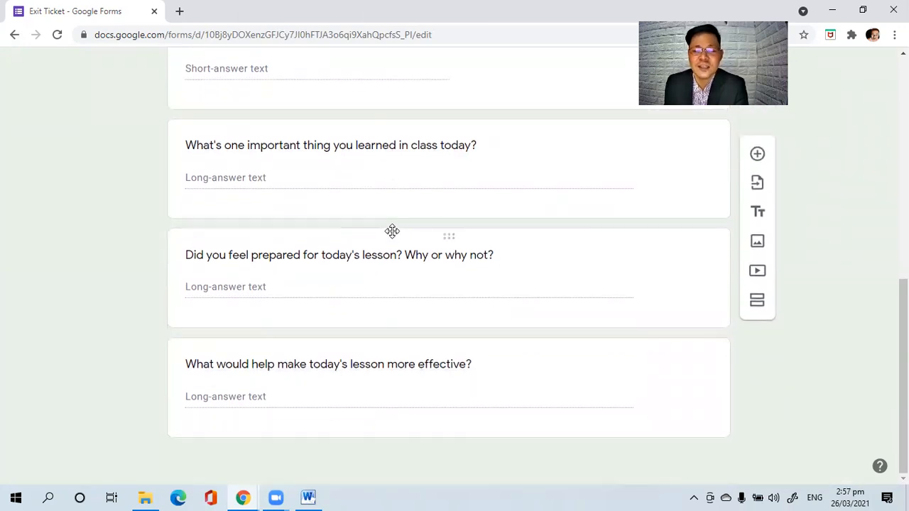
{"action": "scroll", "coordinate": [392, 230], "scroll_direction": "up", "scroll_amount": 4}
{"action": "scroll", "coordinate": [392, 230], "scroll_direction": "down", "scroll_amount": 4}
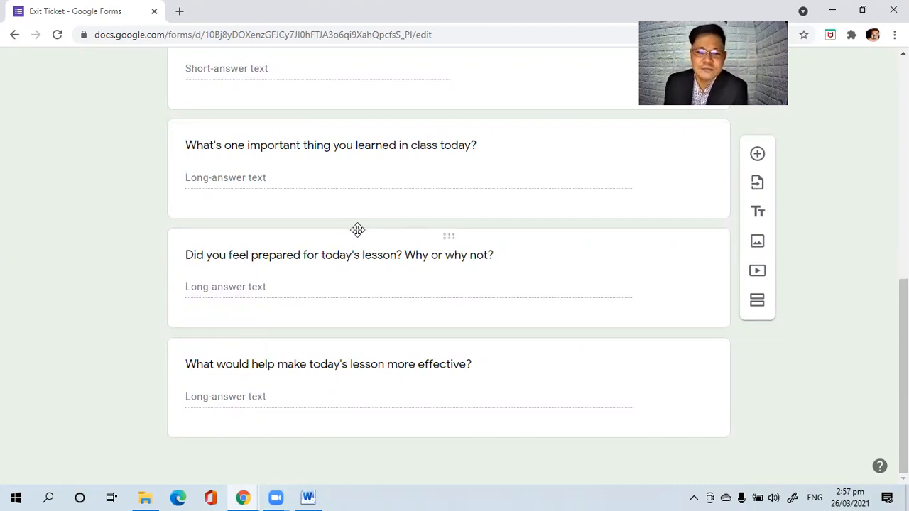
{"action": "scroll", "coordinate": [355, 235], "scroll_direction": "up", "scroll_amount": 5}
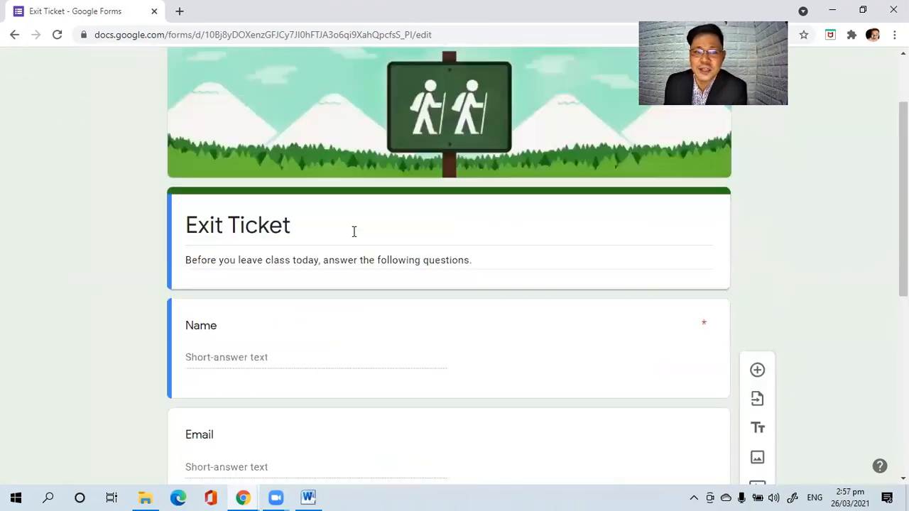
Return to the template gallery and open the Assessment template from the Education section
{"action": "left_click", "coordinate": [14, 36]}
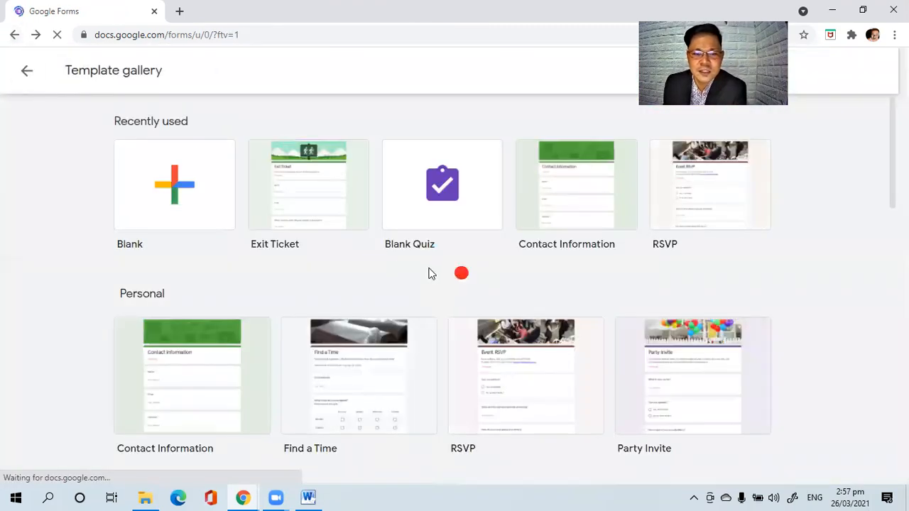
{"action": "scroll", "coordinate": [425, 271], "scroll_direction": "down", "scroll_amount": 10}
{"action": "scroll", "coordinate": [426, 270], "scroll_direction": "down", "scroll_amount": 4}
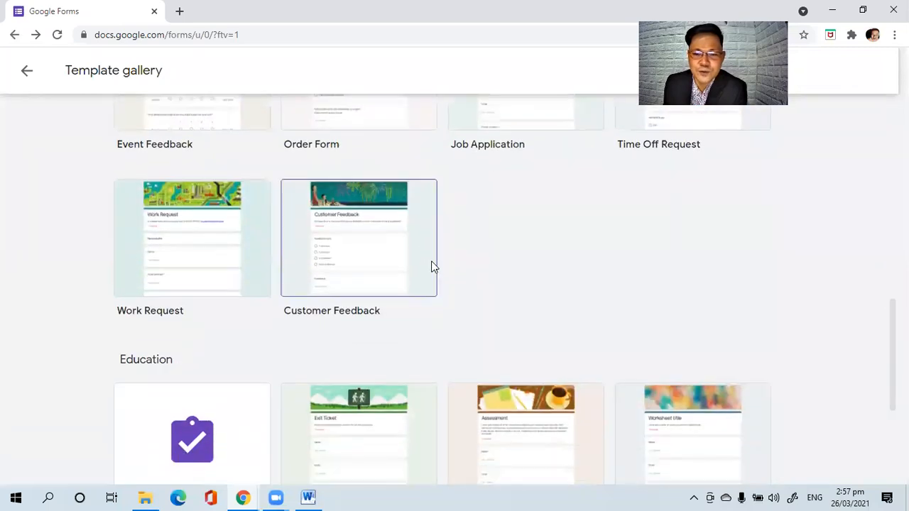
{"action": "left_click", "coordinate": [498, 243]}
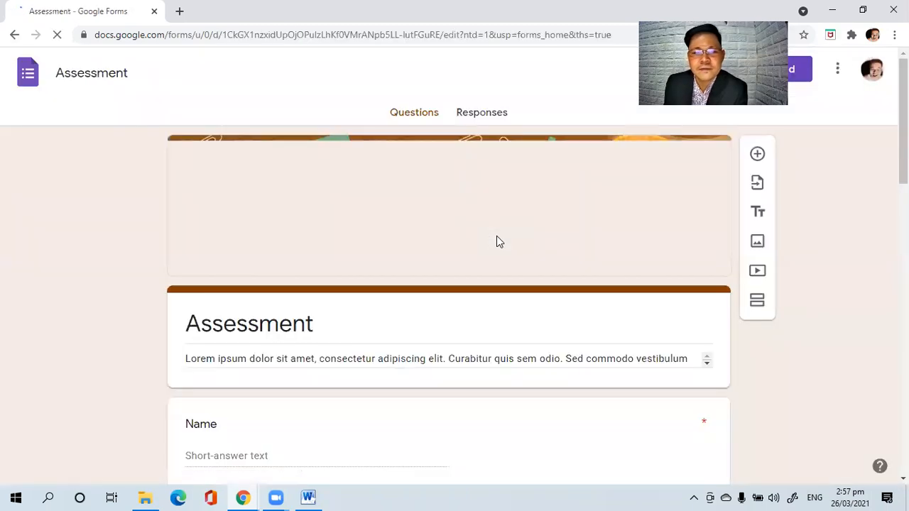
Examine the Assessment form's title, name and email fields, quiz questions, and the text passage with its follow-up question
{"action": "scroll", "coordinate": [496, 236], "scroll_direction": "down", "scroll_amount": 2}
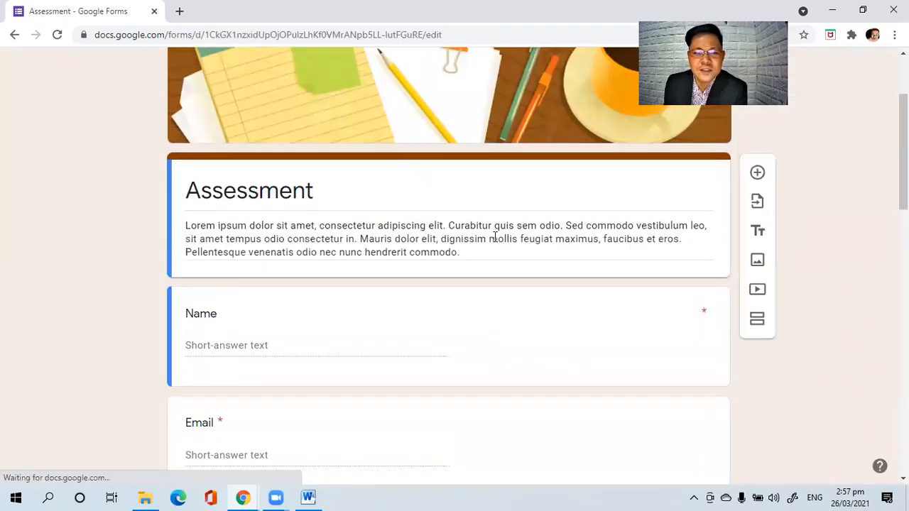
{"action": "scroll", "coordinate": [495, 240], "scroll_direction": "down", "scroll_amount": 3}
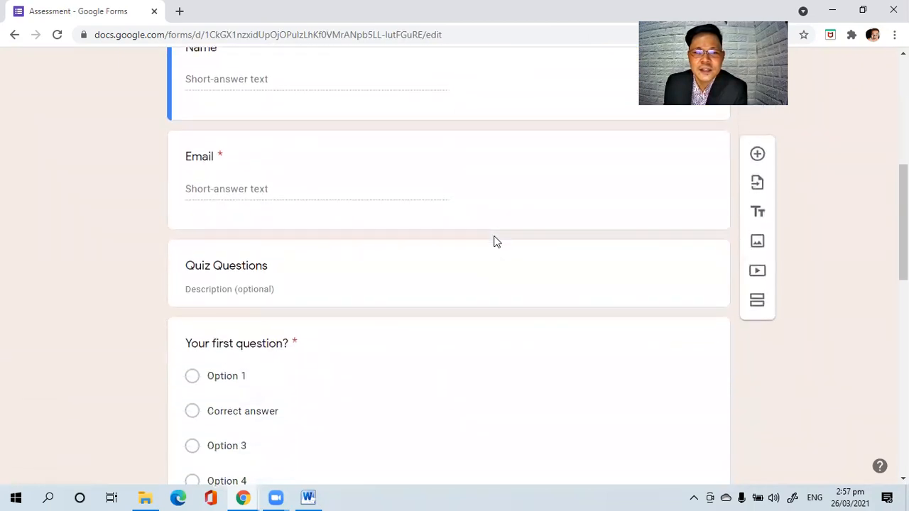
{"action": "scroll", "coordinate": [332, 175], "scroll_direction": "down", "scroll_amount": 2}
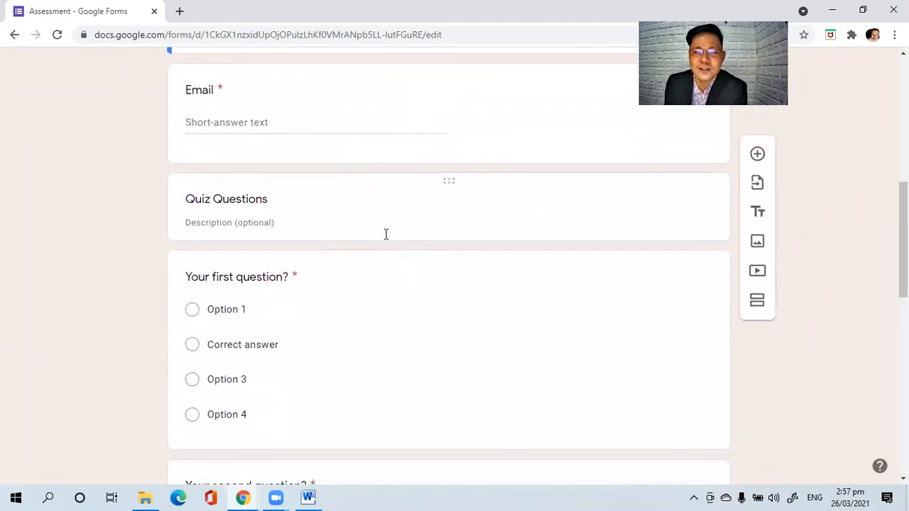
{"action": "scroll", "coordinate": [385, 234], "scroll_direction": "down", "scroll_amount": 2}
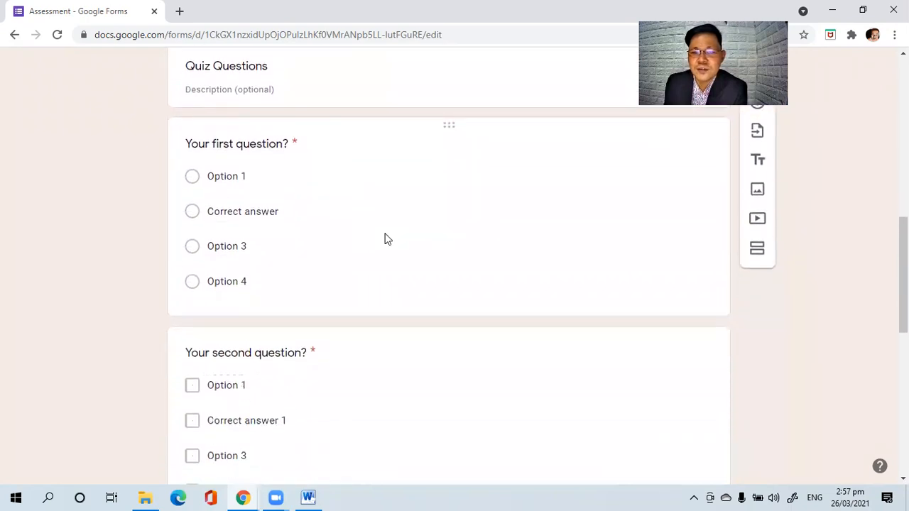
{"action": "scroll", "coordinate": [386, 239], "scroll_direction": "down", "scroll_amount": 4}
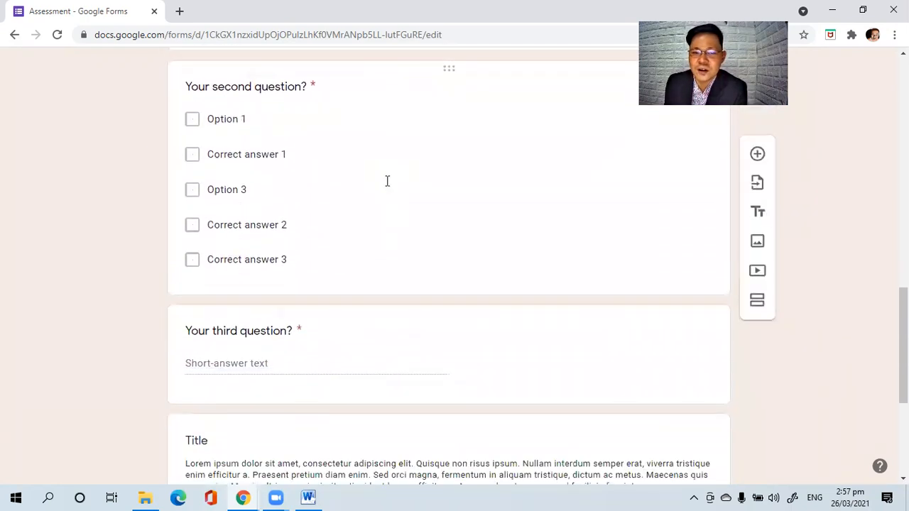
{"action": "scroll", "coordinate": [387, 181], "scroll_direction": "down", "scroll_amount": 3}
{"action": "scroll", "coordinate": [396, 203], "scroll_direction": "down", "scroll_amount": 1}
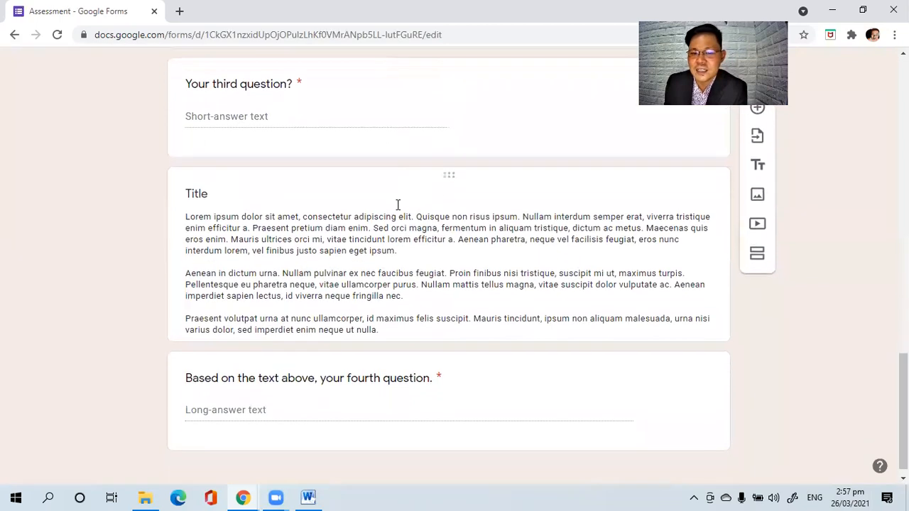
{"action": "scroll", "coordinate": [398, 205], "scroll_direction": "up", "scroll_amount": 15}
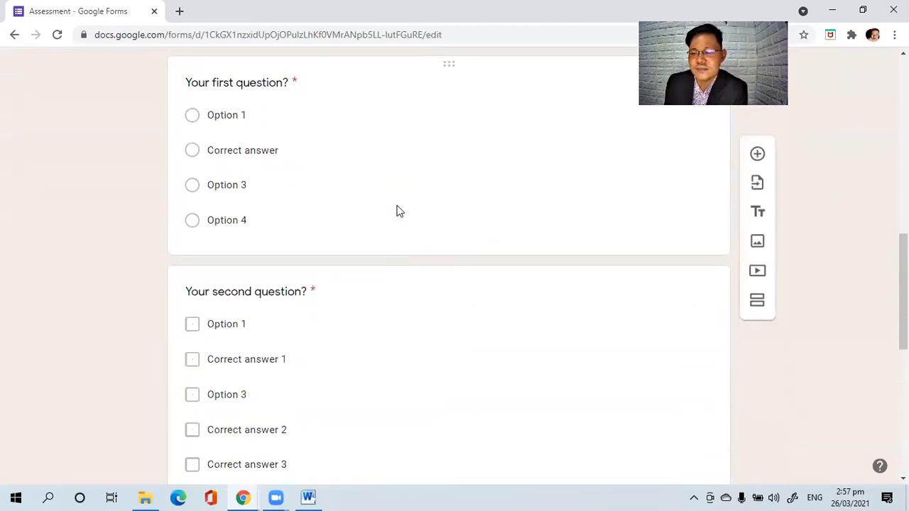
{"action": "scroll", "coordinate": [397, 205], "scroll_direction": "up", "scroll_amount": 2}
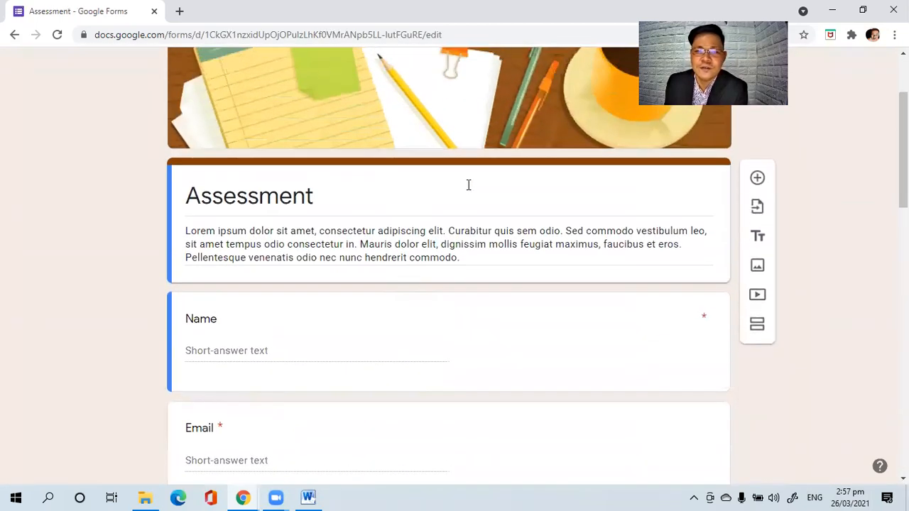
Return to the template gallery and open the Worksheet template from the Education section
{"action": "left_click", "coordinate": [12, 34]}
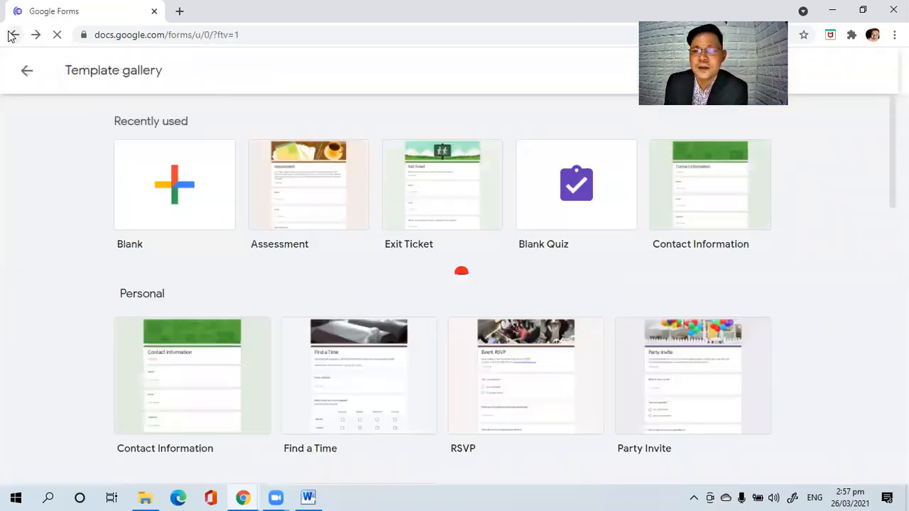
{"action": "scroll", "coordinate": [508, 285], "scroll_direction": "down", "scroll_amount": 5}
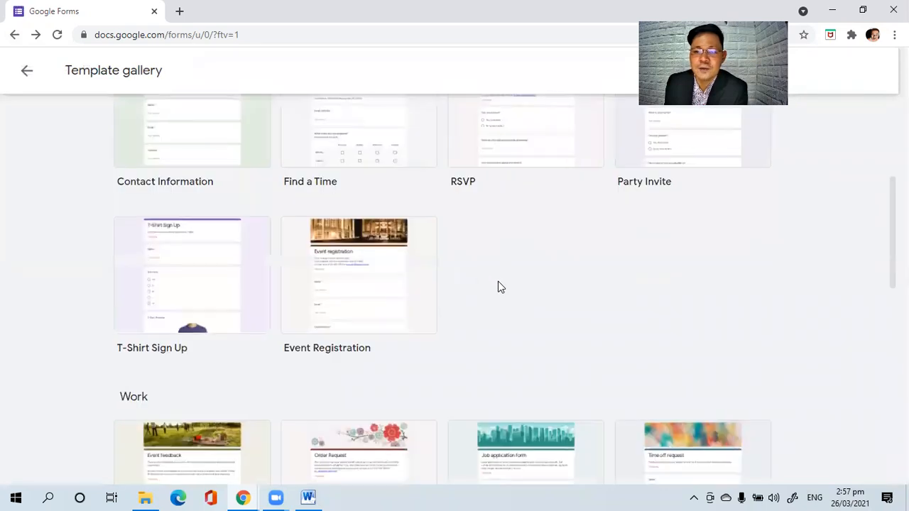
{"action": "scroll", "coordinate": [497, 281], "scroll_direction": "down", "scroll_amount": 4}
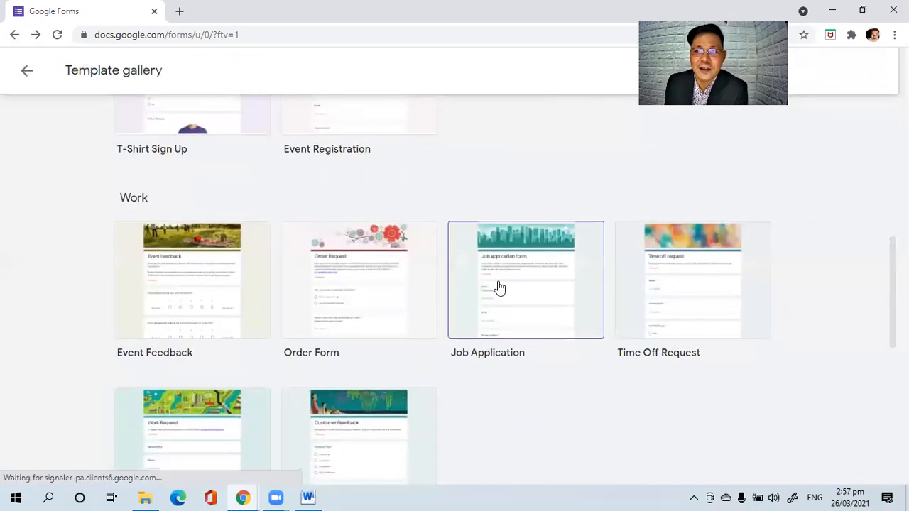
{"action": "scroll", "coordinate": [498, 284], "scroll_direction": "down", "scroll_amount": 2}
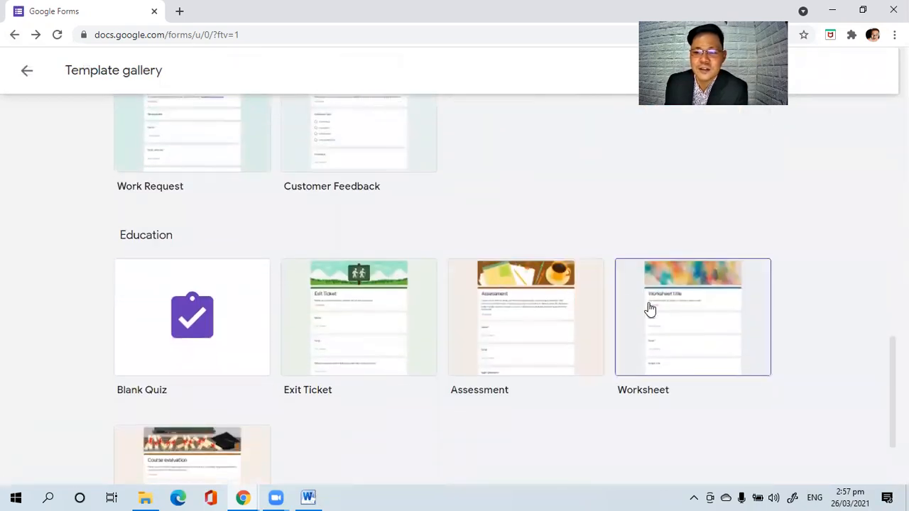
{"action": "left_click", "coordinate": [692, 329]}
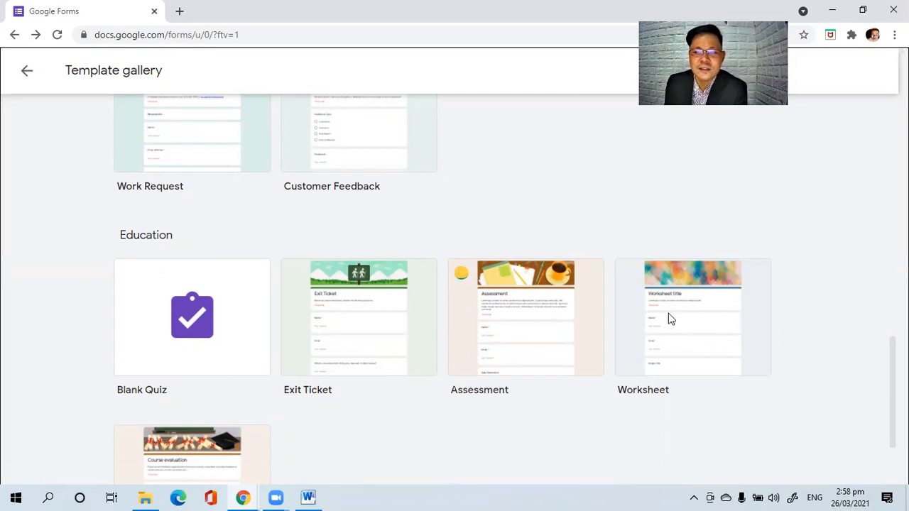
Examine the Worksheet form's title, name and email fields, image placeholder, text passage and topic questions
{"action": "scroll", "coordinate": [668, 318], "scroll_direction": "down", "scroll_amount": 5}
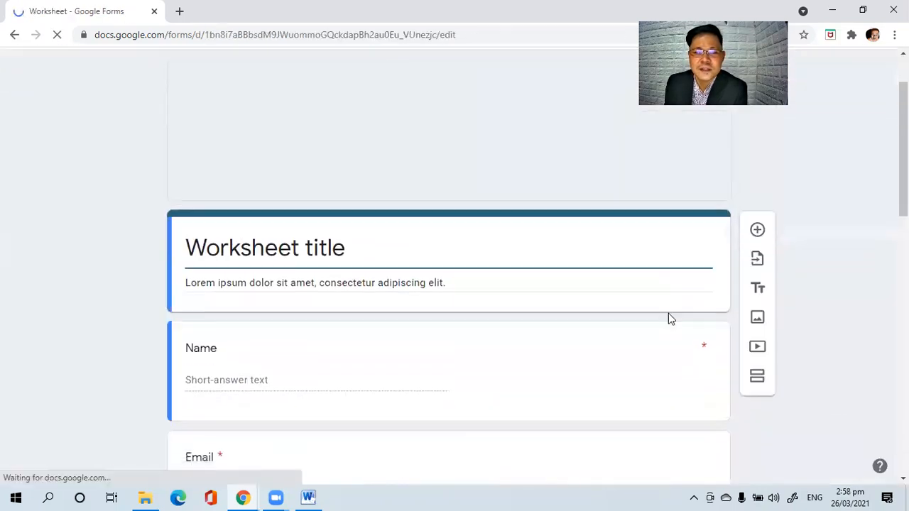
{"action": "scroll", "coordinate": [668, 314], "scroll_direction": "down", "scroll_amount": 6}
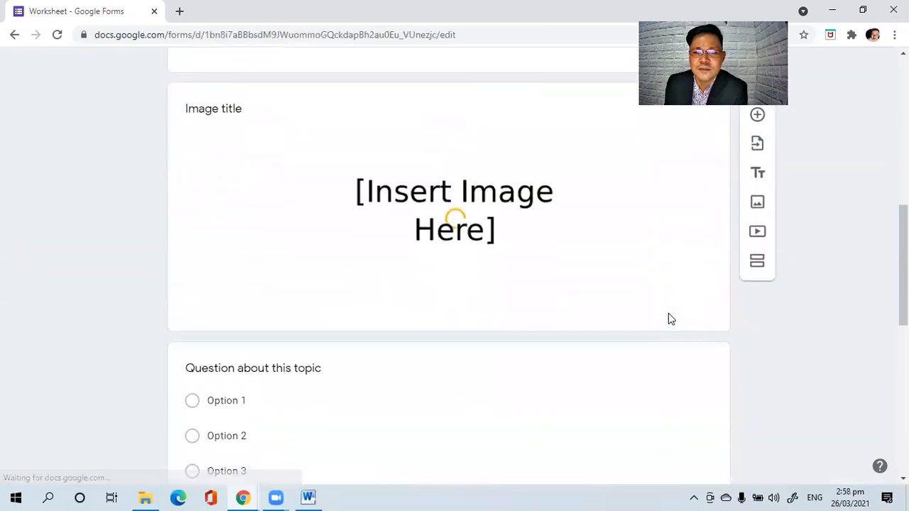
{"action": "scroll", "coordinate": [668, 318], "scroll_direction": "down", "scroll_amount": 3}
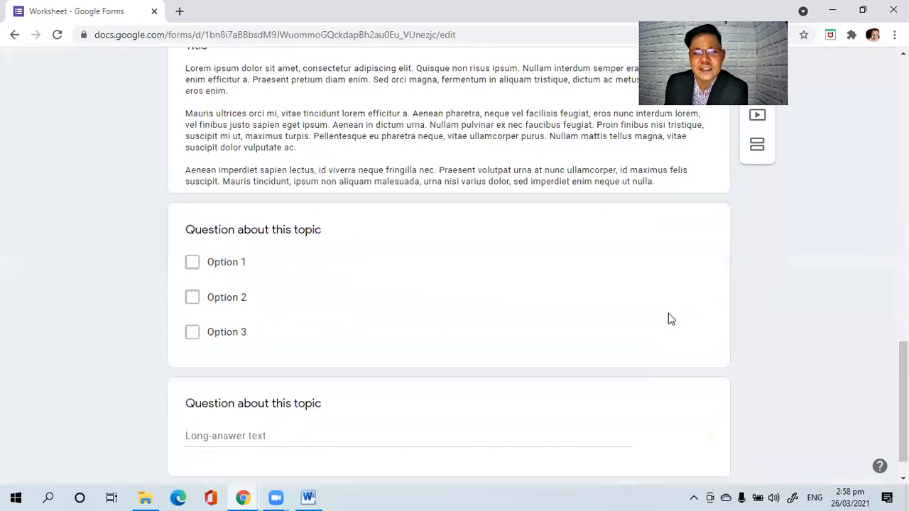
{"action": "scroll", "coordinate": [668, 318], "scroll_direction": "up", "scroll_amount": 8}
{"action": "scroll", "coordinate": [670, 310], "scroll_direction": "up", "scroll_amount": 10}
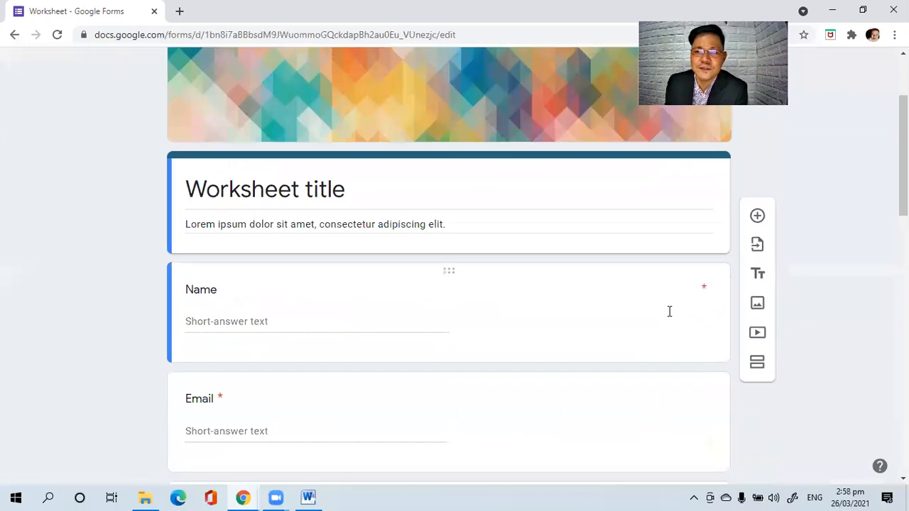
Return to the template gallery and open the Course Evaluation template from the Education section
{"action": "left_click", "coordinate": [12, 35]}
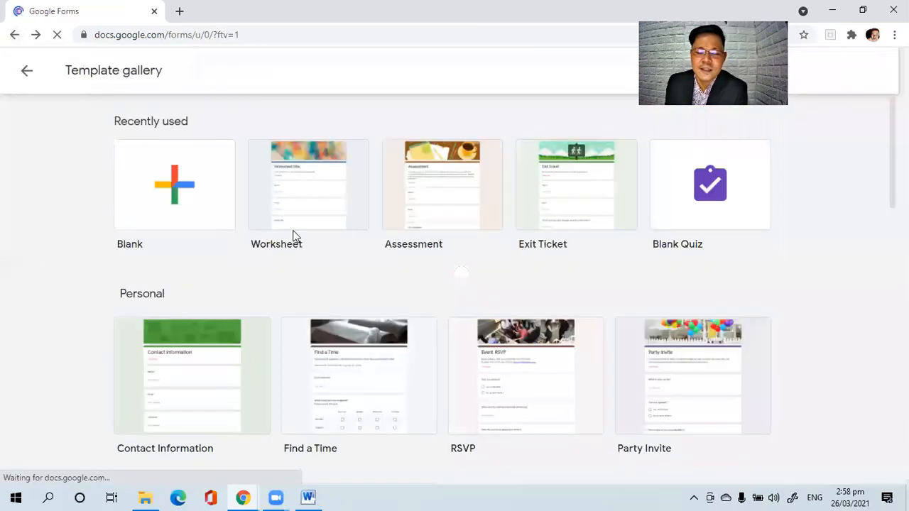
{"action": "scroll", "coordinate": [291, 233], "scroll_direction": "down", "scroll_amount": 10}
{"action": "scroll", "coordinate": [291, 232], "scroll_direction": "down", "scroll_amount": 3}
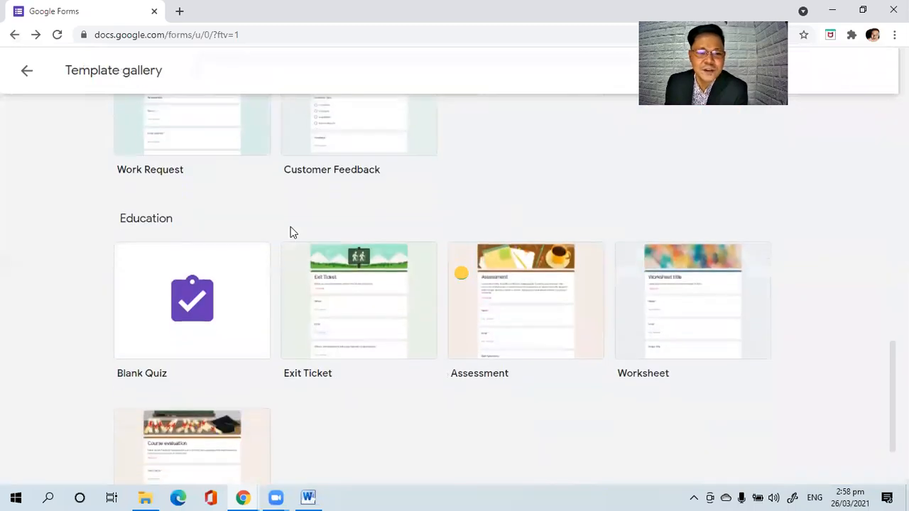
{"action": "left_click", "coordinate": [194, 346]}
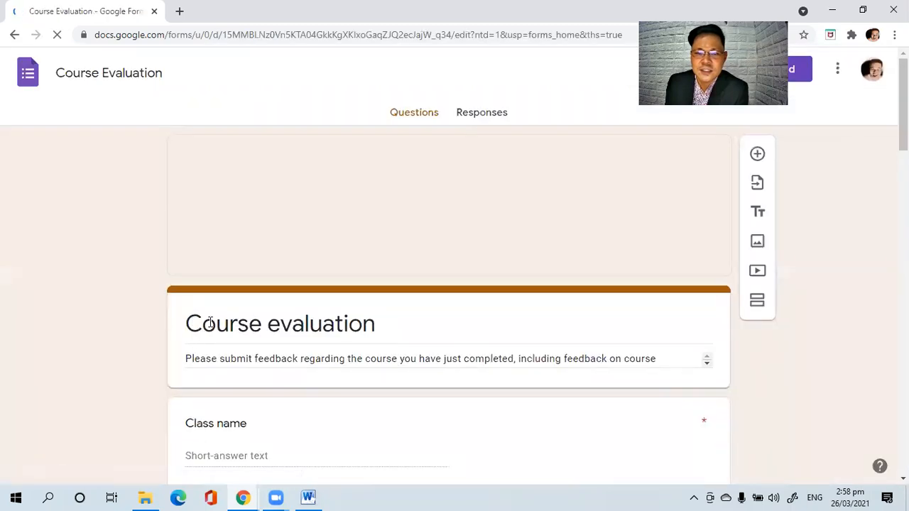
Examine the Course Evaluation form's class and instructor fields and its rating grids, including the rows and columns of the instructor skill grid
{"action": "scroll", "coordinate": [210, 324], "scroll_direction": "down", "scroll_amount": 4}
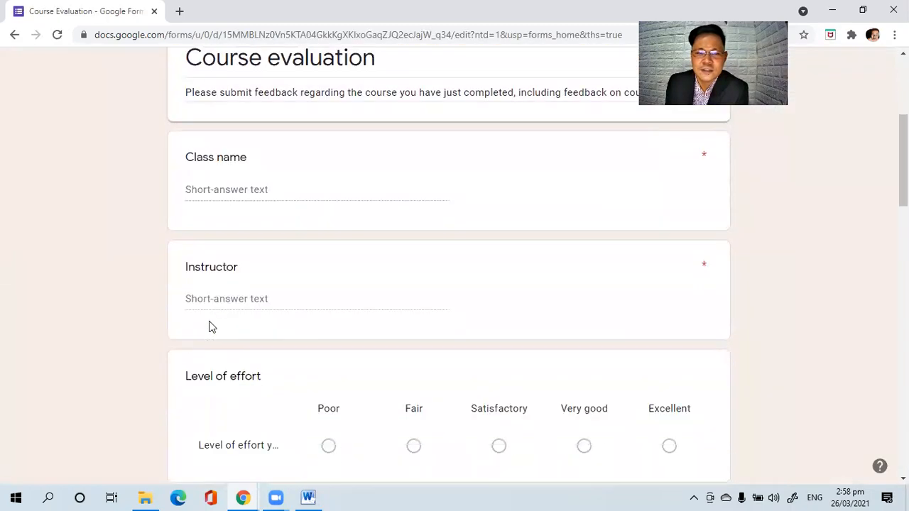
{"action": "scroll", "coordinate": [210, 324], "scroll_direction": "down", "scroll_amount": 5}
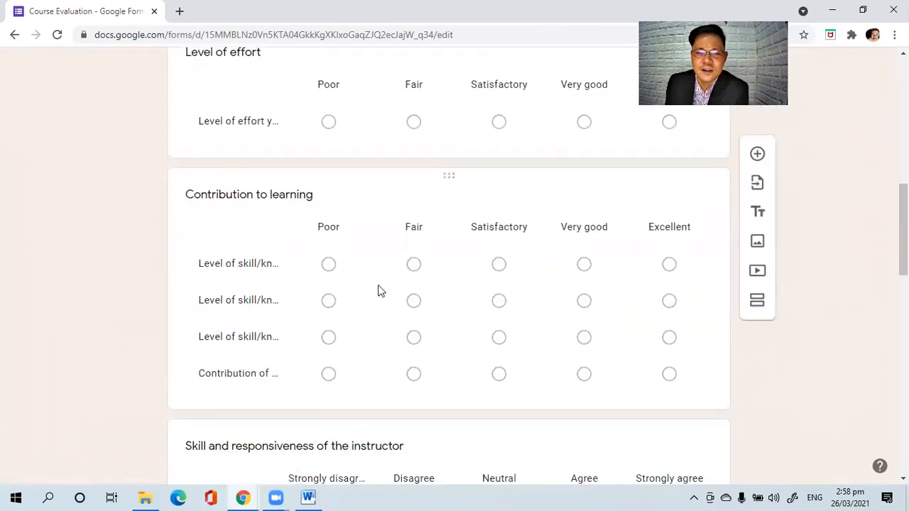
{"action": "scroll", "coordinate": [376, 291], "scroll_direction": "down", "scroll_amount": 3}
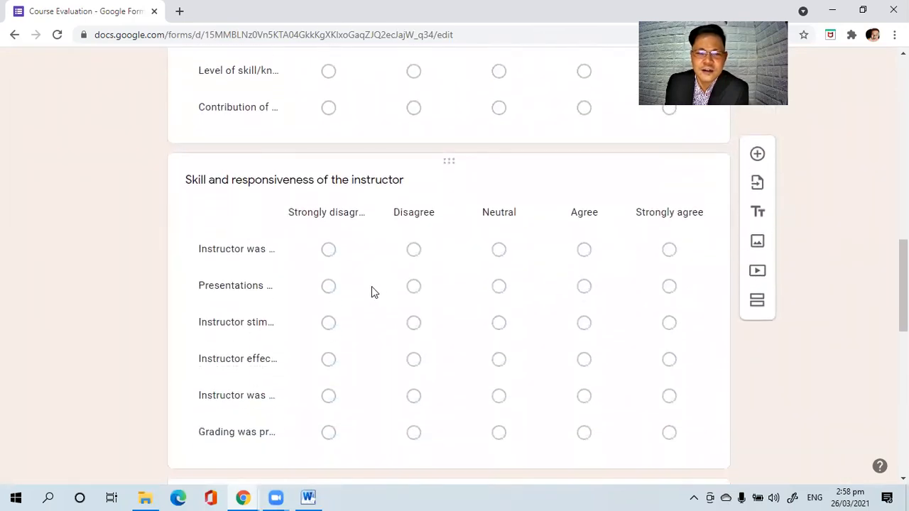
{"action": "left_click", "coordinate": [255, 256]}
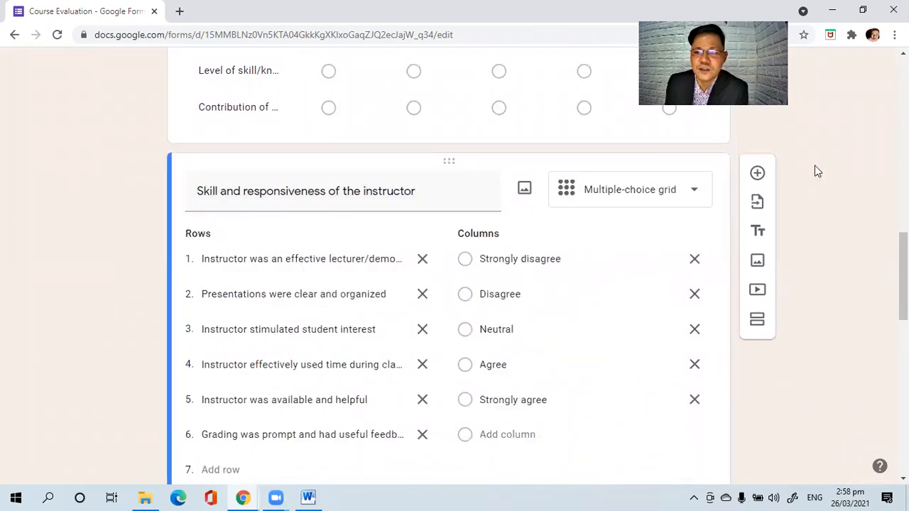
{"action": "scroll", "coordinate": [818, 174], "scroll_direction": "up", "scroll_amount": 6}
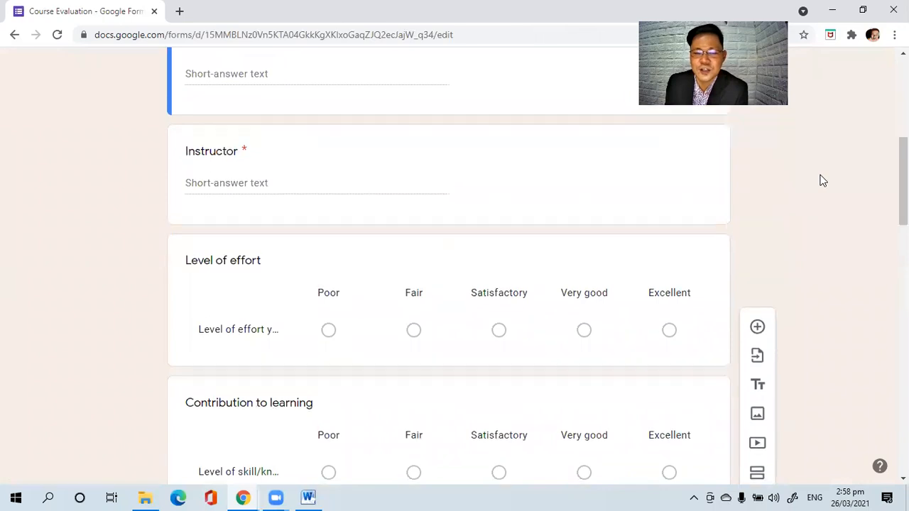
{"action": "scroll", "coordinate": [818, 178], "scroll_direction": "up", "scroll_amount": 4}
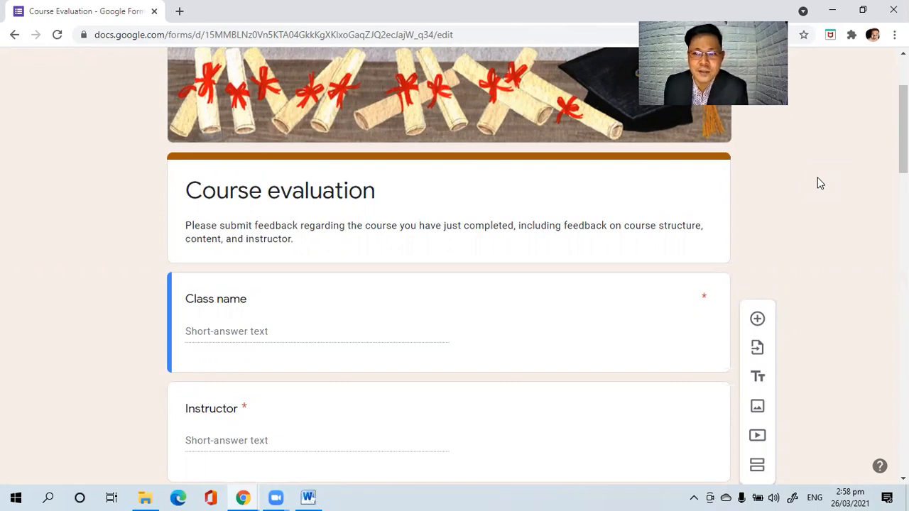
{"action": "scroll", "coordinate": [818, 183], "scroll_direction": "down", "scroll_amount": 5}
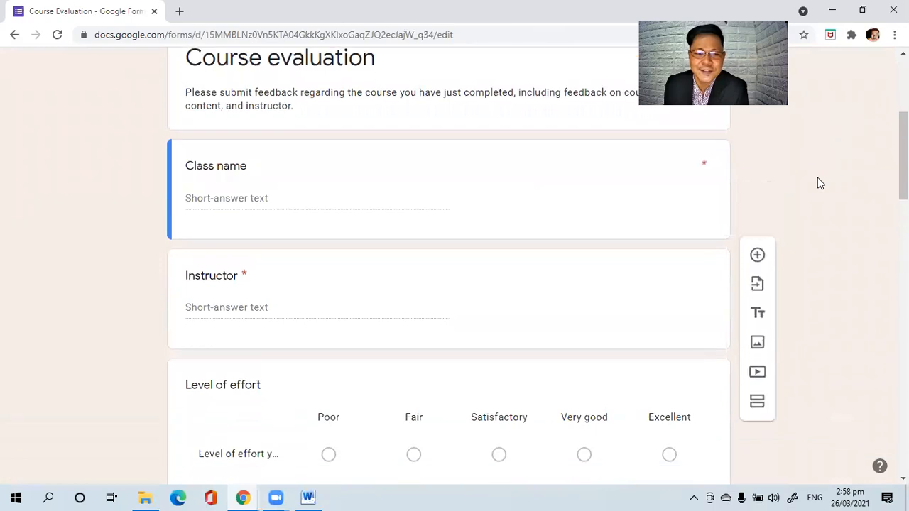
{"action": "scroll", "coordinate": [818, 183], "scroll_direction": "down", "scroll_amount": 3}
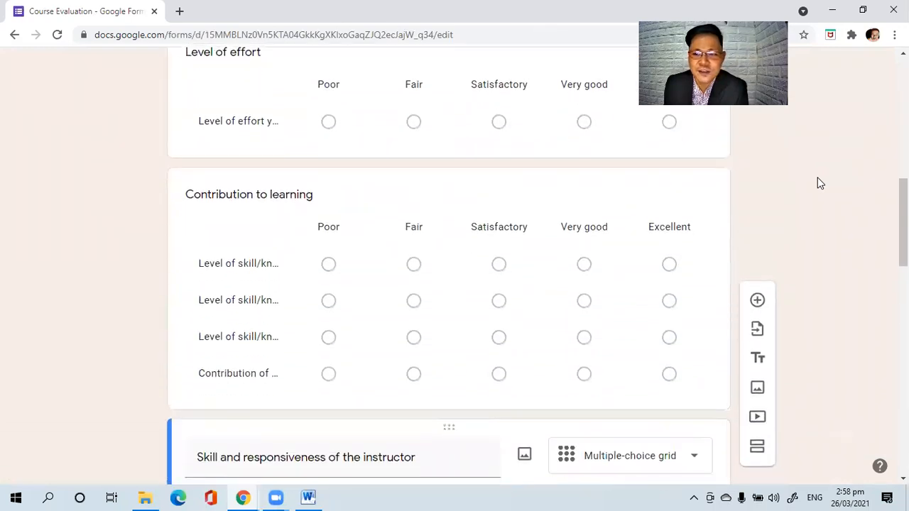
{"action": "scroll", "coordinate": [818, 183], "scroll_direction": "down", "scroll_amount": 8}
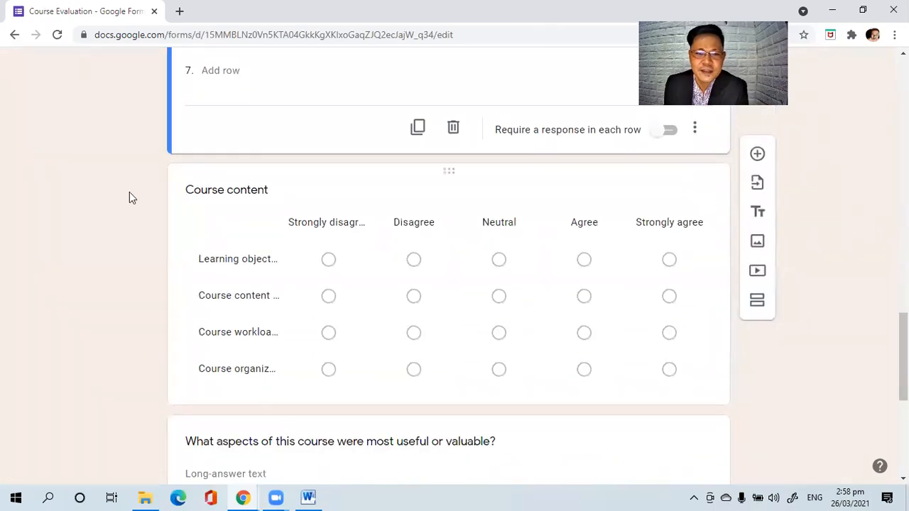
Return to the template gallery and open a Blank Quiz from the Education section
{"action": "left_click", "coordinate": [15, 35]}
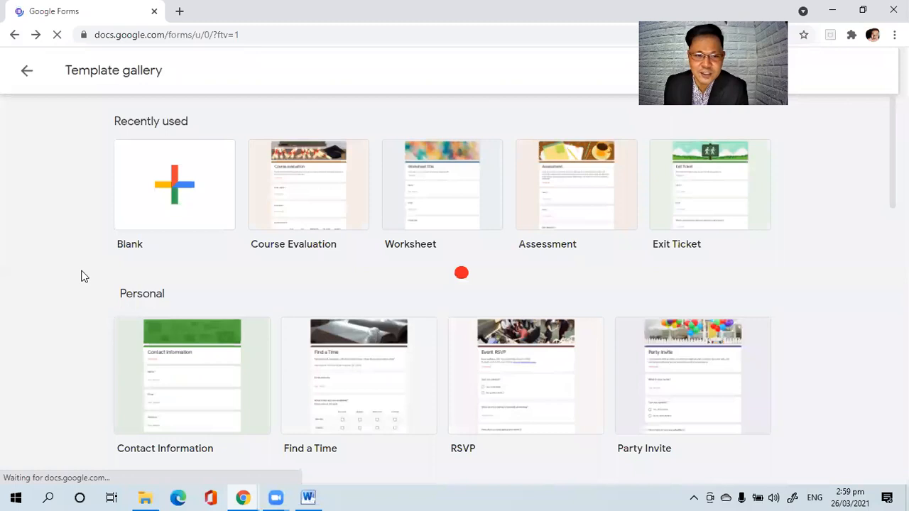
{"action": "scroll", "coordinate": [81, 276], "scroll_direction": "down", "scroll_amount": 7}
{"action": "scroll", "coordinate": [81, 276], "scroll_direction": "down", "scroll_amount": 7}
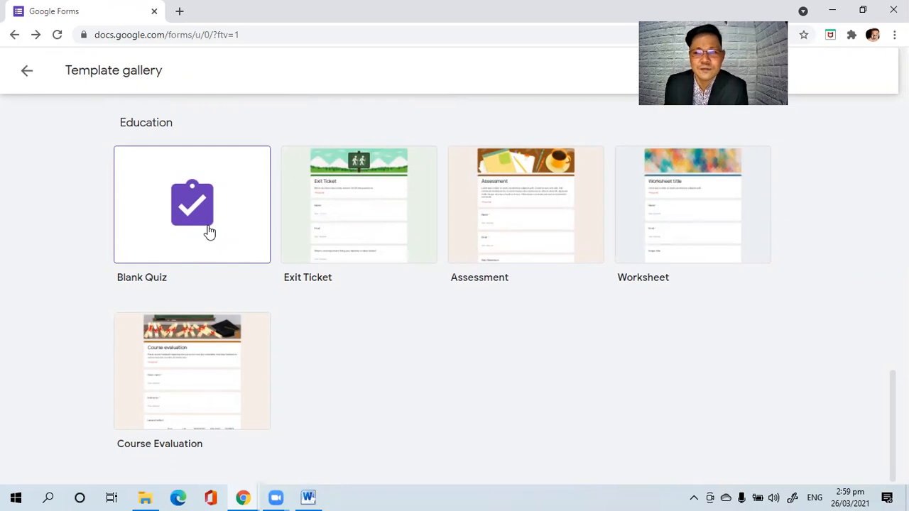
{"action": "left_click", "coordinate": [209, 232]}
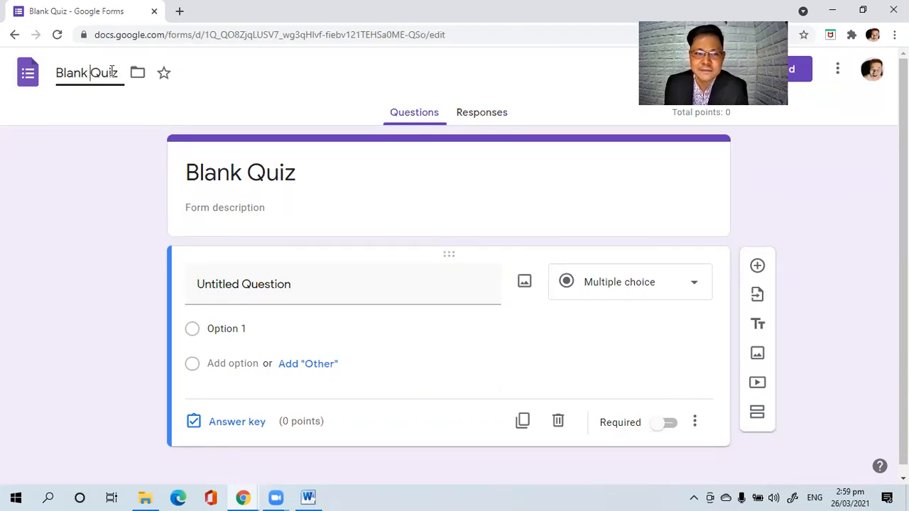
Rename the form file as "Research 1 Quiz", leaving the title inside the form as it is
{"action": "key", "text": "BackSpace"}
{"action": "key", "text": "BackSpace"}
{"action": "key", "text": "BackSpace"}
{"action": "key", "text": "BackSpace"}
{"action": "key", "text": "BackSpace"}
{"action": "key", "text": "BackSpace"}
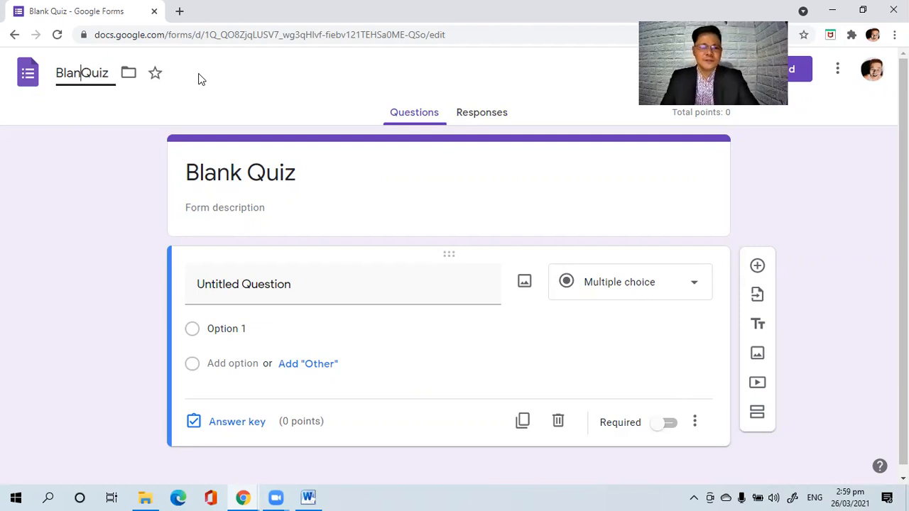
{"action": "type", "text": "REse"}
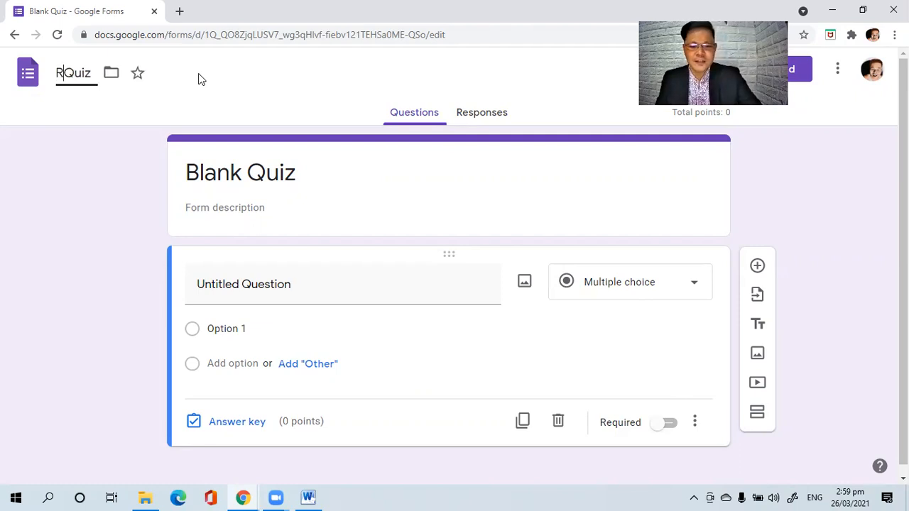
{"action": "key", "text": "BackSpace"}
{"action": "key", "text": "BackSpace"}
{"action": "key", "text": "BackSpace"}
{"action": "type", "text": "esearch 1"}
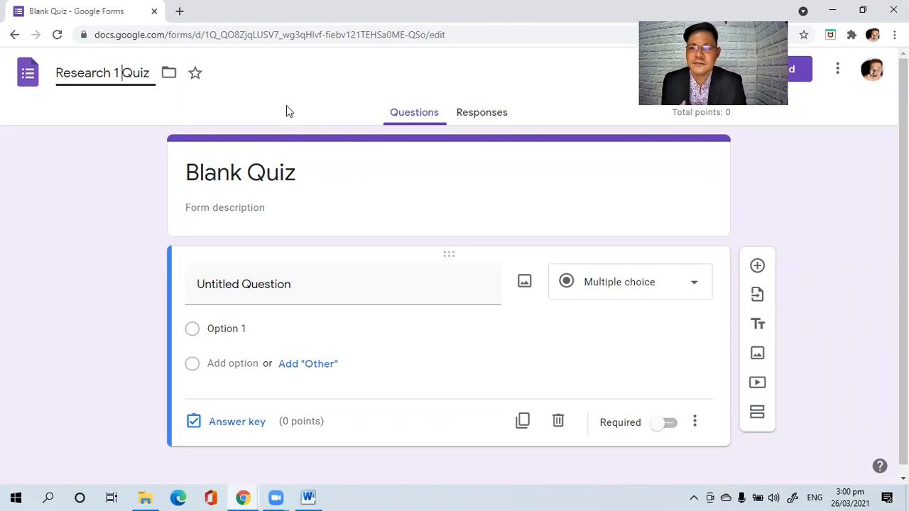
Replace the title inside the form with "Research 1 Quiz - 1"
{"action": "left_click", "coordinate": [127, 177]}
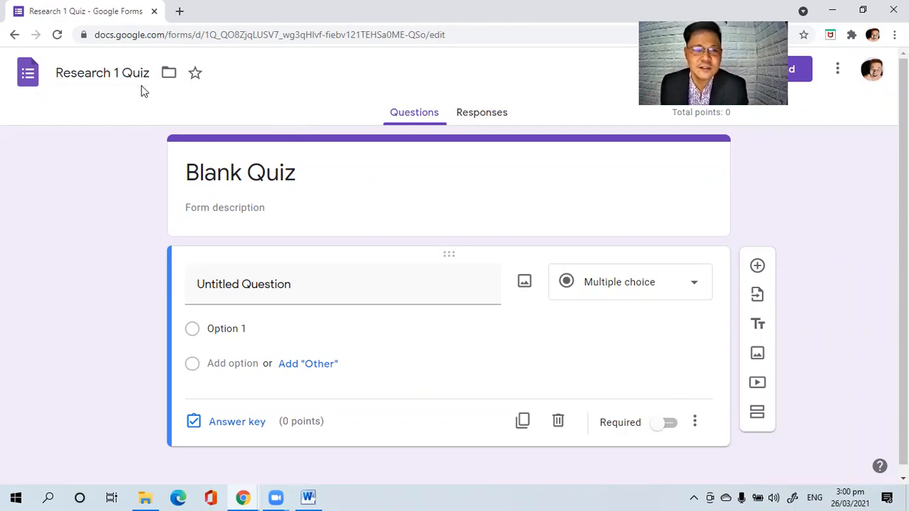
{"action": "triple_click", "coordinate": [250, 172]}
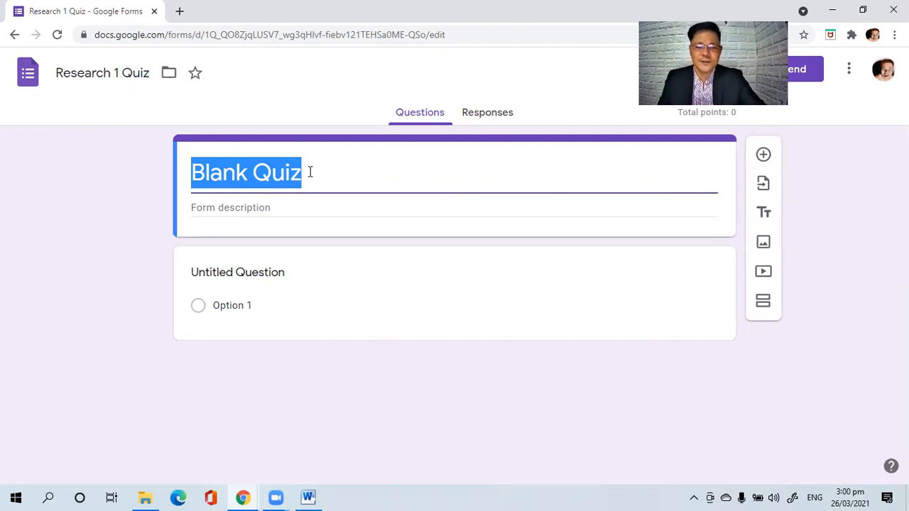
{"action": "type", "text": "P"}
{"action": "key", "text": "BackSpace"}
{"action": "type", "text": "Re"}
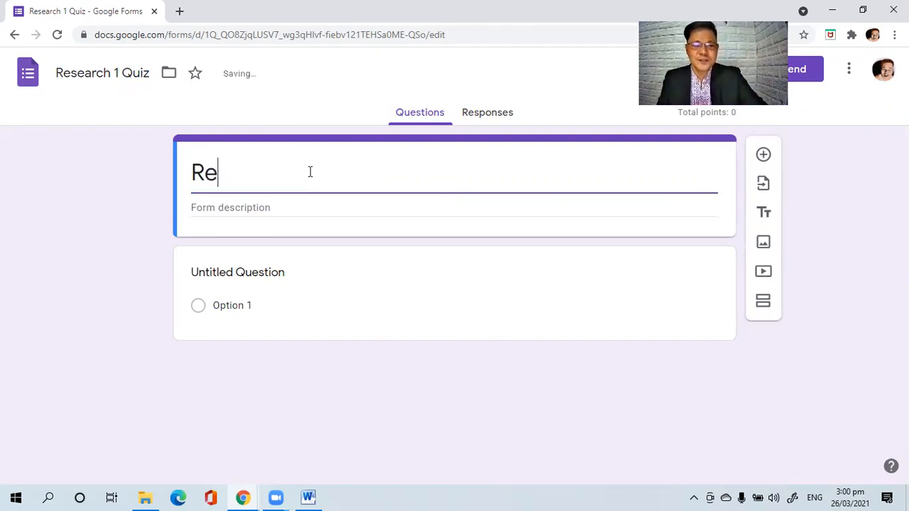
{"action": "type", "text": "search "}
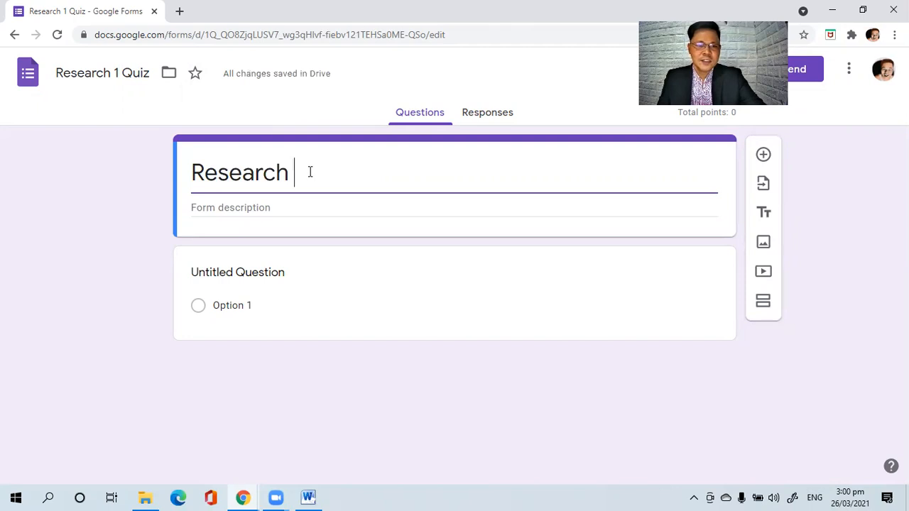
{"action": "type", "text": "1 Q"}
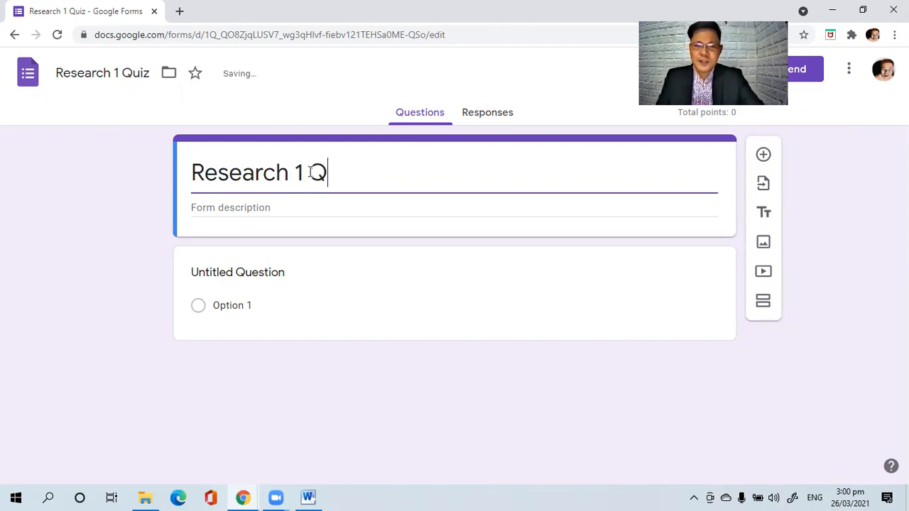
{"action": "type", "text": "uiz"}
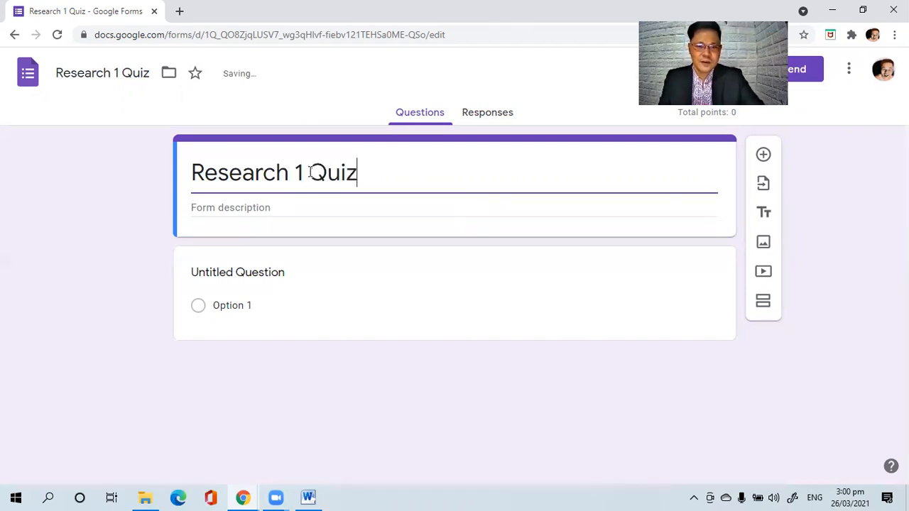
{"action": "type", "text": " - 1"}
Enter "Directions: ..." as the form description below the quiz title
{"action": "left_click", "coordinate": [249, 207]}
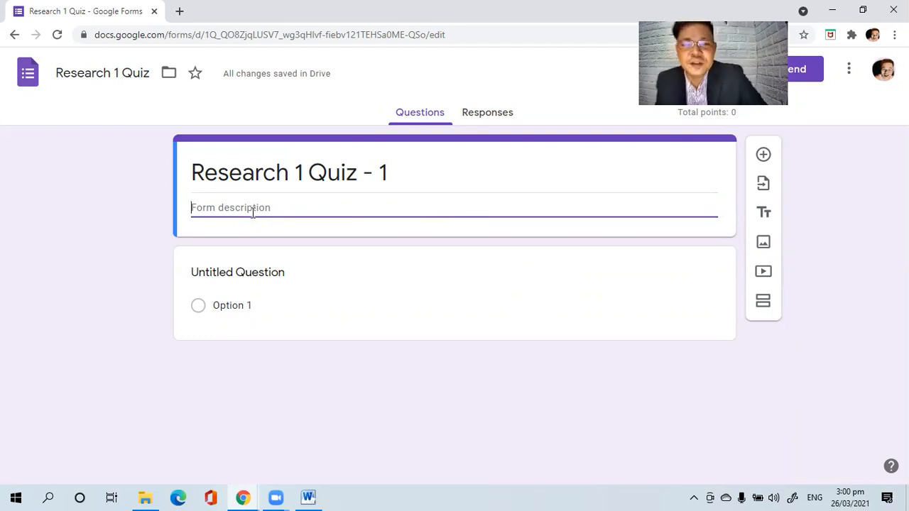
{"action": "type", "text": "Dire"}
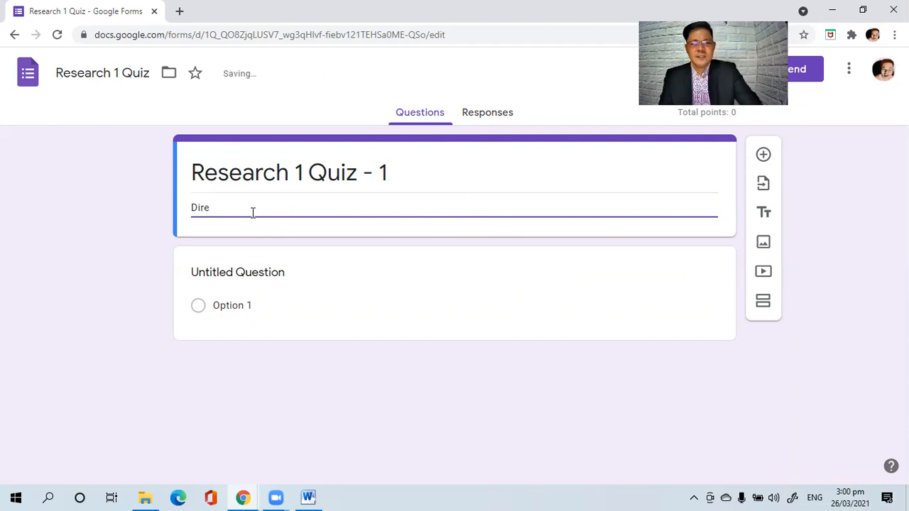
{"action": "key", "text": "BackSpace"}
{"action": "key", "text": "BackSpace"}
{"action": "key", "text": "BackSpace"}
{"action": "key", "text": "BackSpace"}
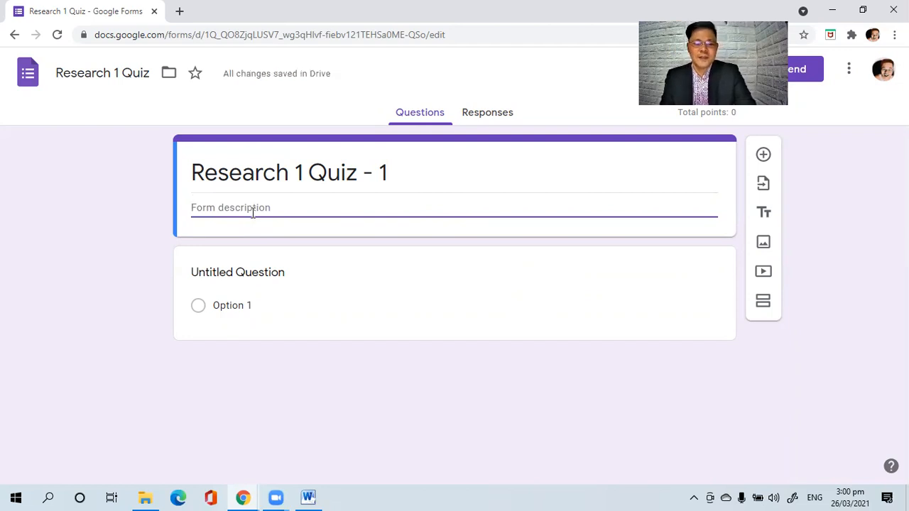
{"action": "type", "text": "Direc"}
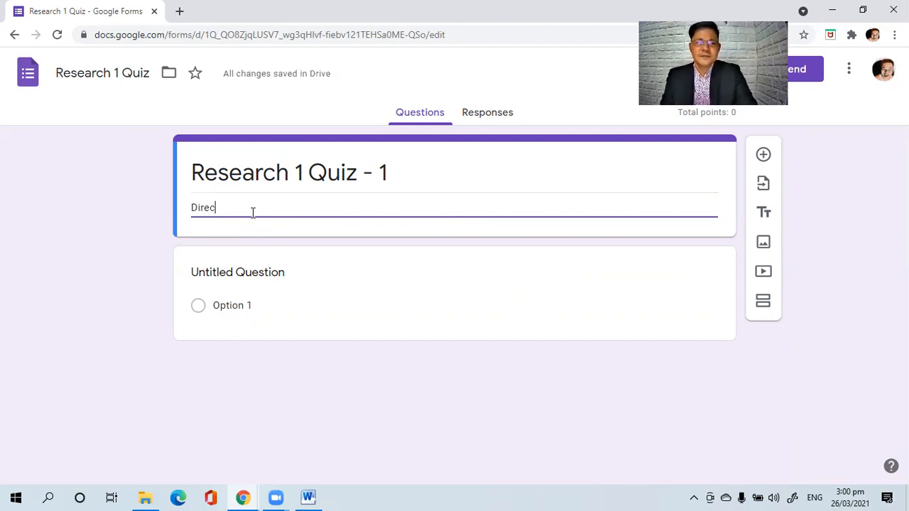
{"action": "type", "text": "tion"}
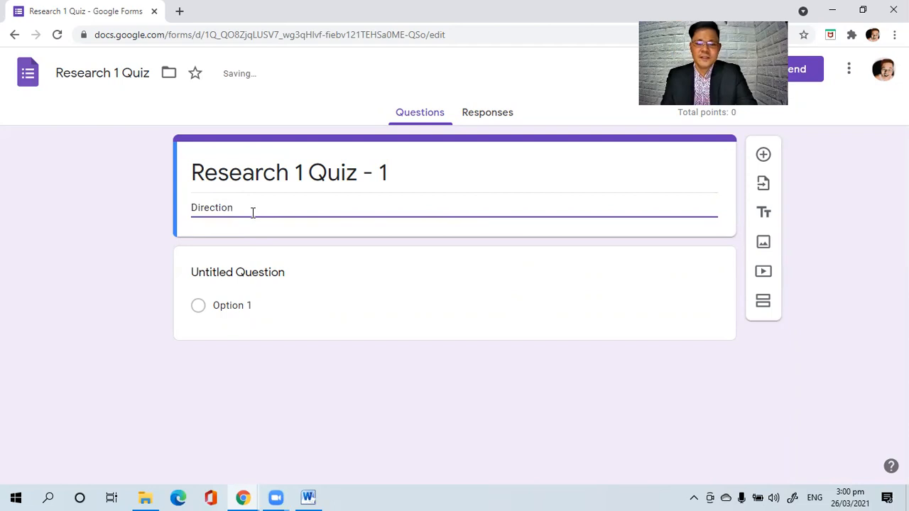
{"action": "type", "text": "s: ..."}
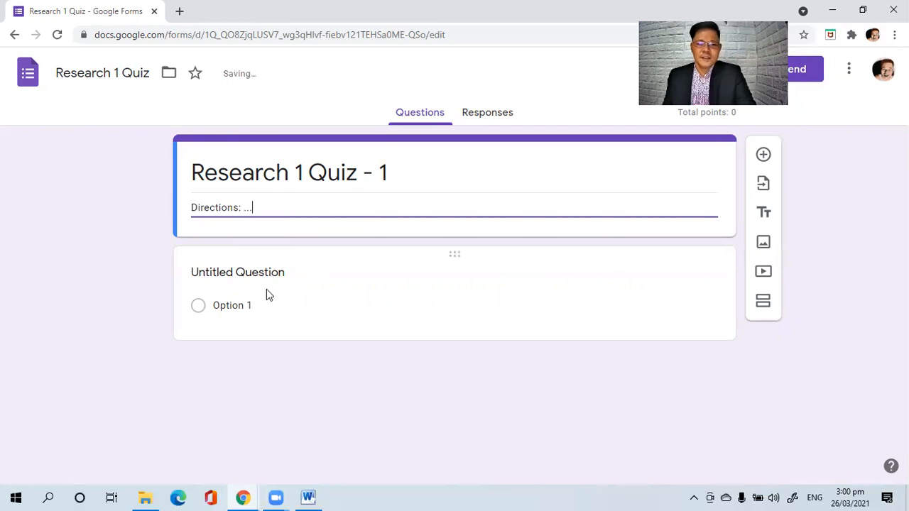
Title the first question "Name" and make it a Short answer question
{"action": "left_click", "coordinate": [277, 271]}
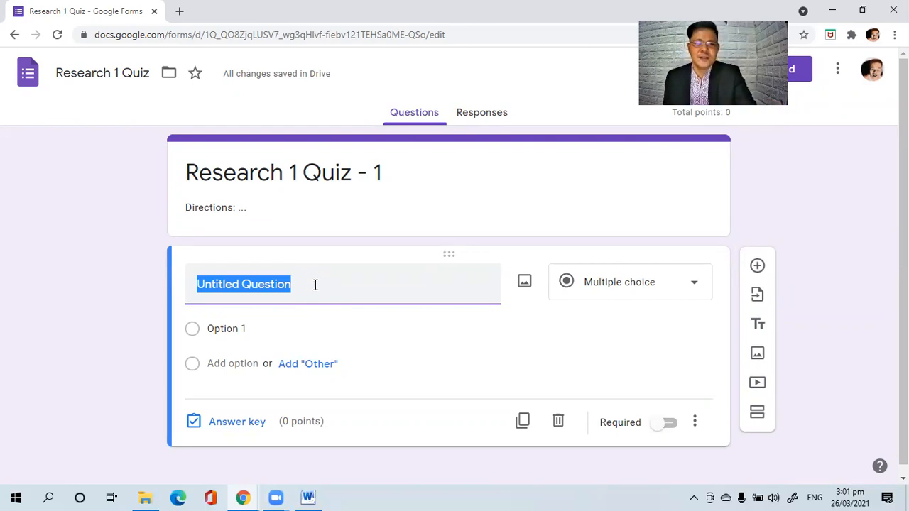
{"action": "type", "text": "Name"}
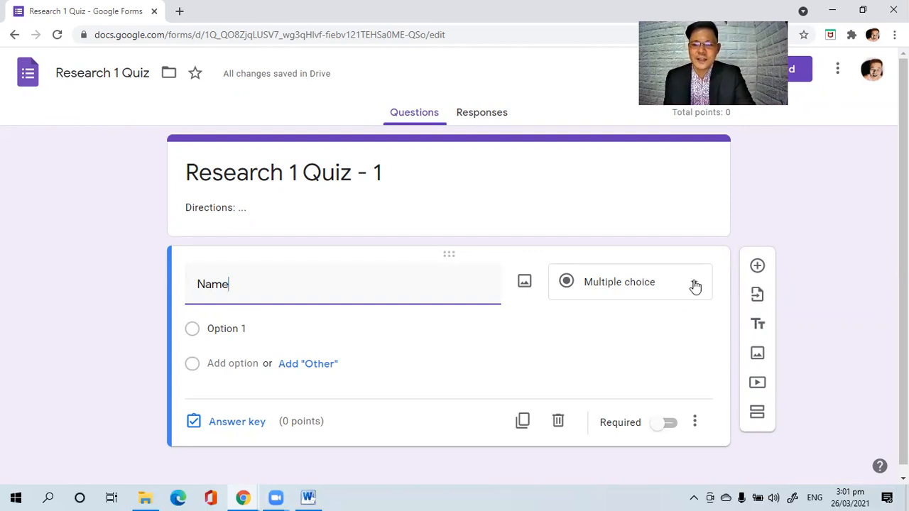
{"action": "left_click", "coordinate": [695, 285]}
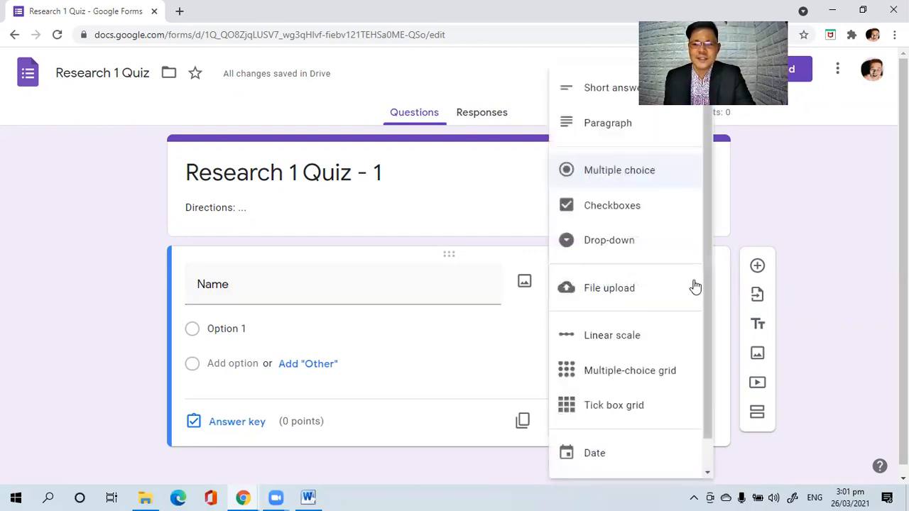
{"action": "right_click", "coordinate": [584, 92]}
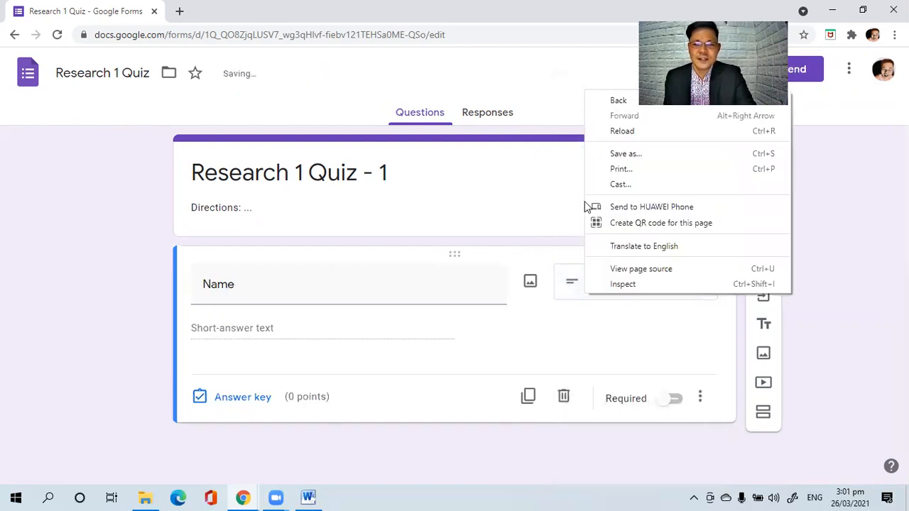
{"action": "left_click", "coordinate": [564, 213]}
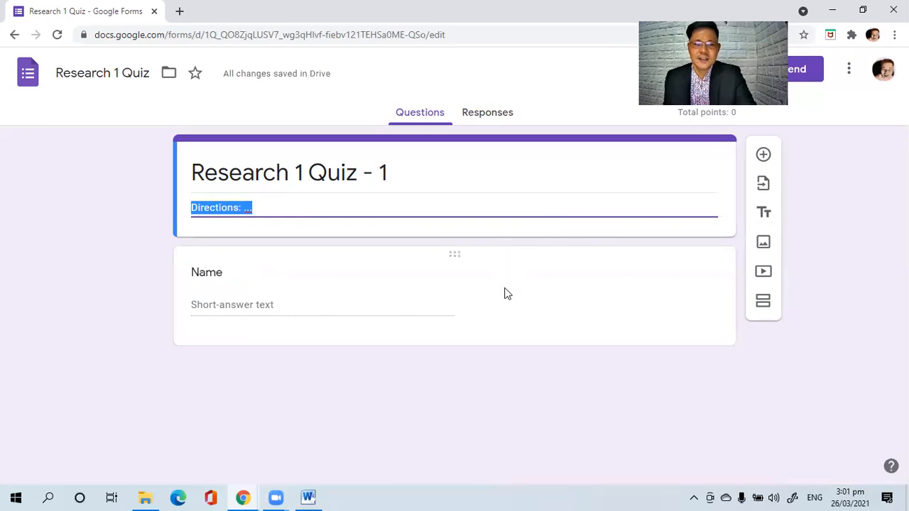
{"action": "left_click", "coordinate": [463, 301]}
{"action": "left_click", "coordinate": [629, 284]}
{"action": "left_click", "coordinate": [600, 91]}
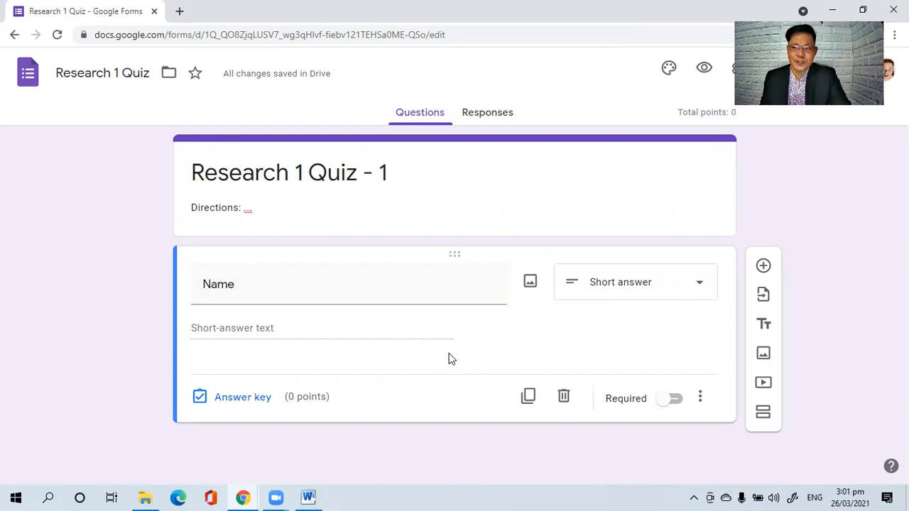
Examine the question types available for the Name question down to Time, without choosing a different one
{"action": "left_click", "coordinate": [700, 286]}
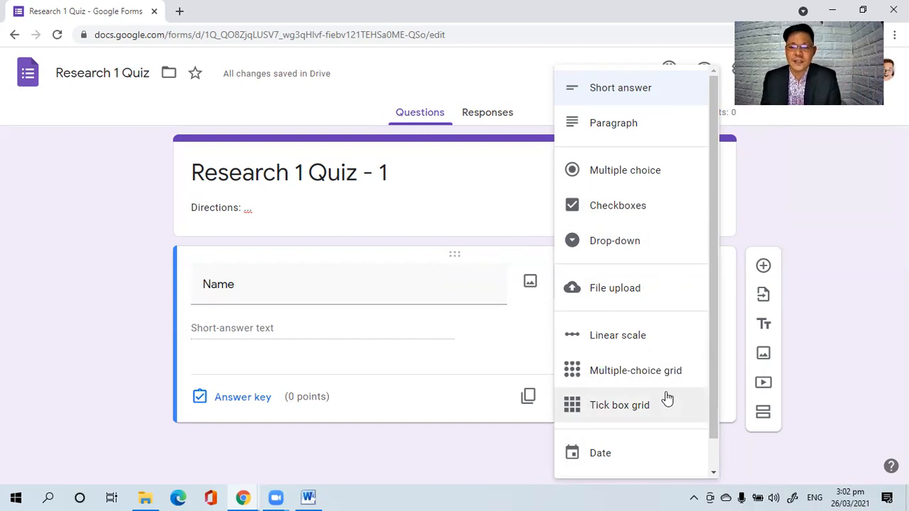
{"action": "left_click_drag", "start_coordinate": [716, 383], "coordinate": [714, 419]}
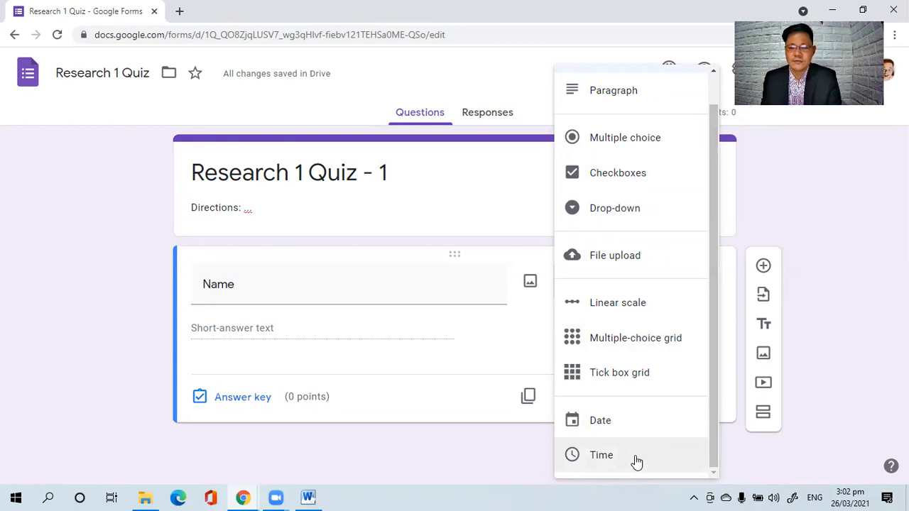
{"action": "left_click", "coordinate": [811, 213]}
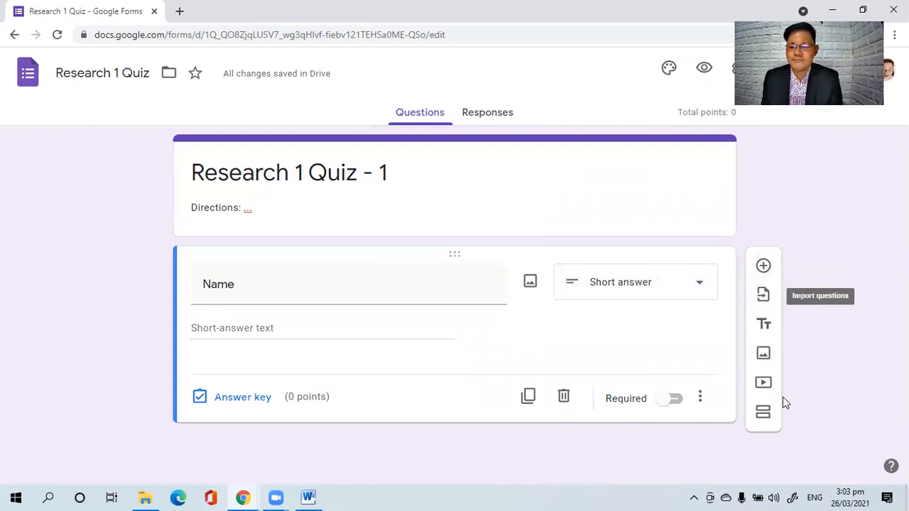
Add a new question titled "Grade Level & Section" below Name and set its type to Checkboxes
{"action": "left_click", "coordinate": [764, 268]}
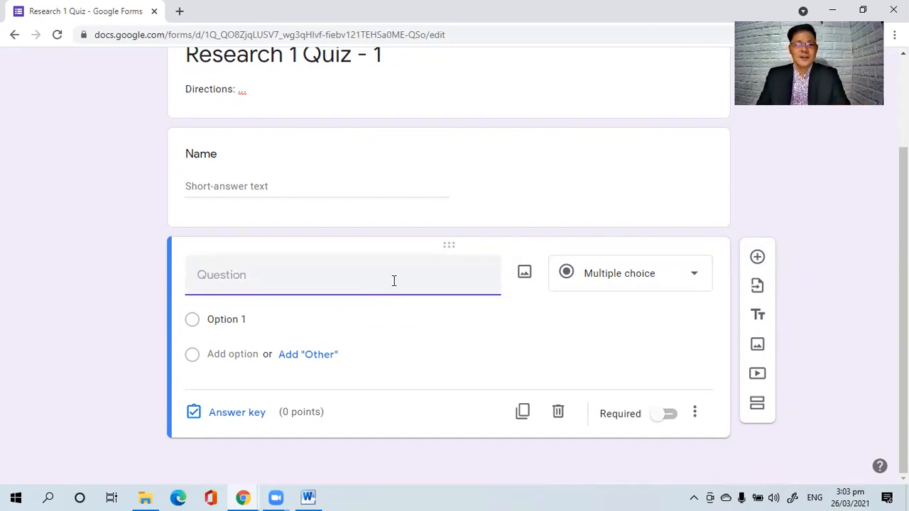
{"action": "type", "text": "Grade Level & Section"}
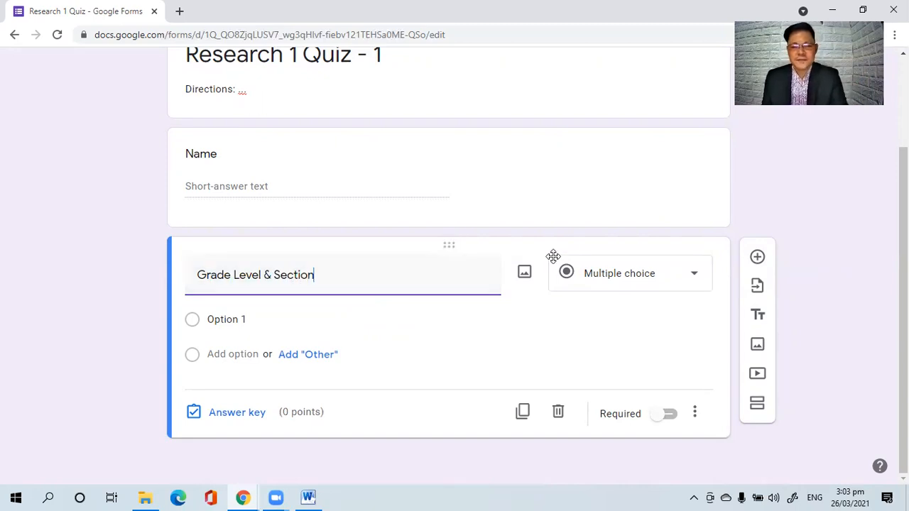
{"action": "left_click", "coordinate": [600, 279]}
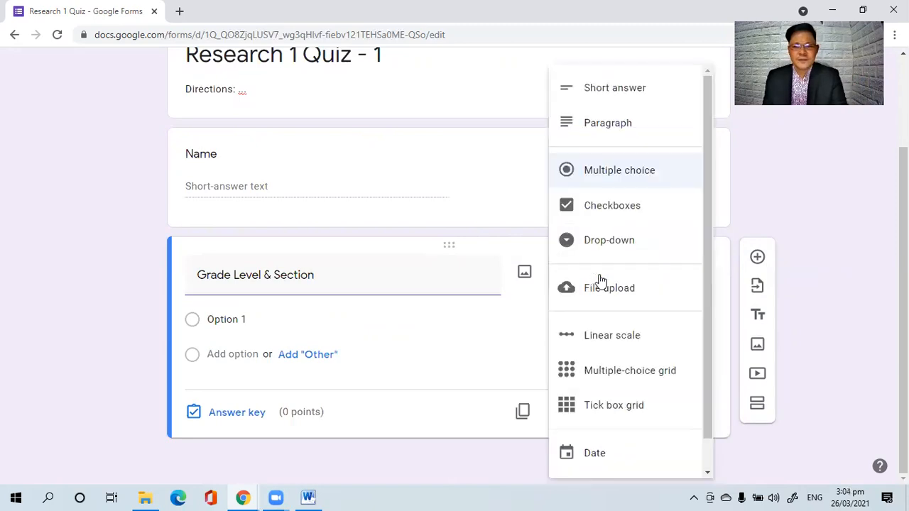
{"action": "left_click", "coordinate": [601, 211]}
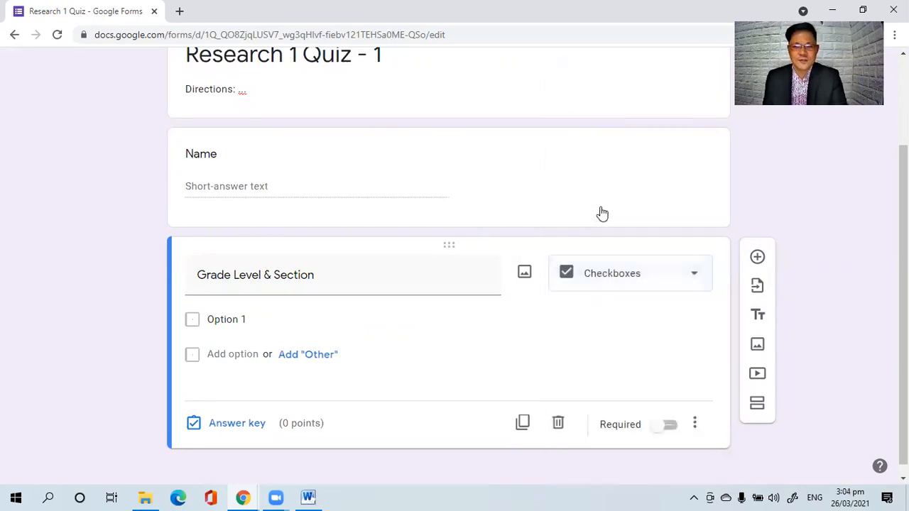
Give the Grade Level & Section question the options "Grade 11 - Apollo", "Grade 11 - Athena" and "Grade 11 - Socrates"
{"action": "left_click", "coordinate": [249, 319]}
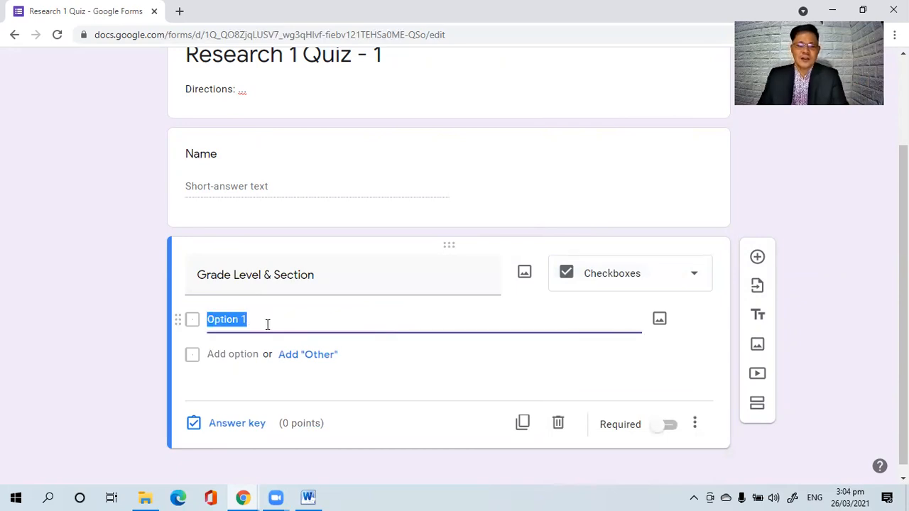
{"action": "type", "text": "Grade 11 - Apollo"}
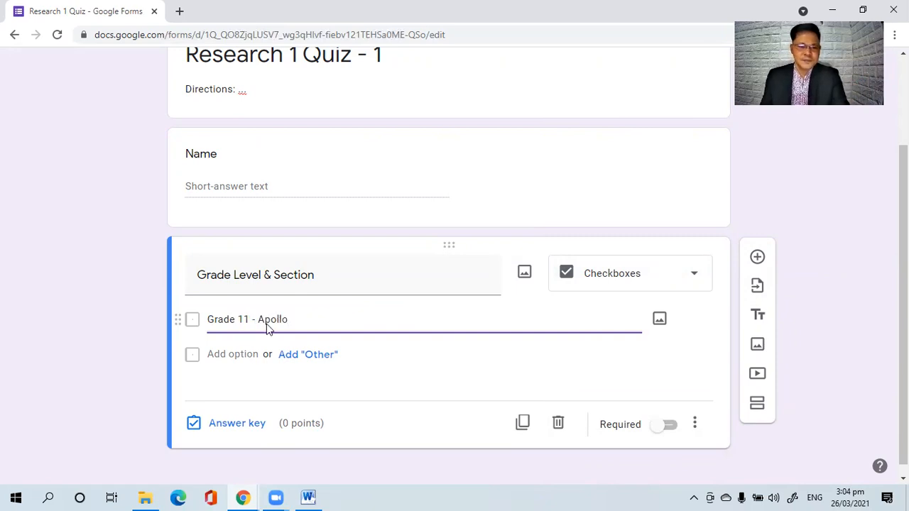
{"action": "left_click", "coordinate": [240, 354]}
{"action": "type", "text": "Gra"}
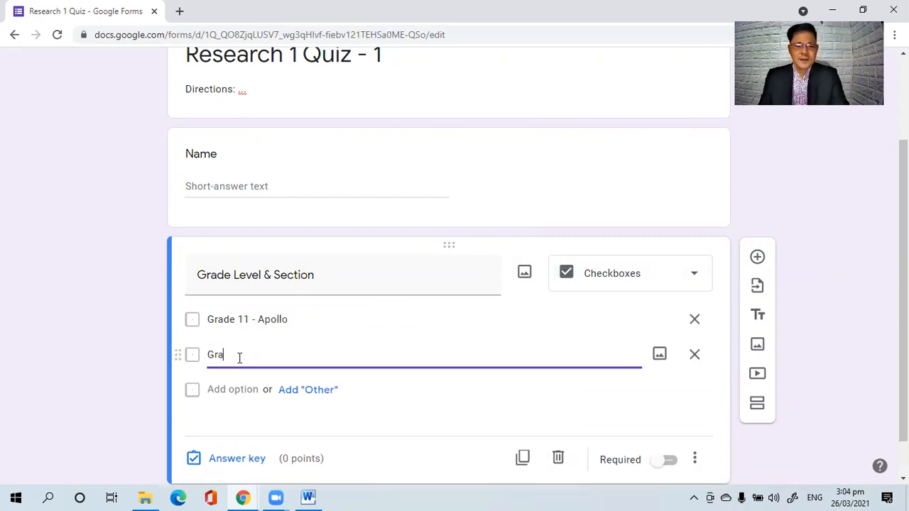
{"action": "type", "text": "de 11 "}
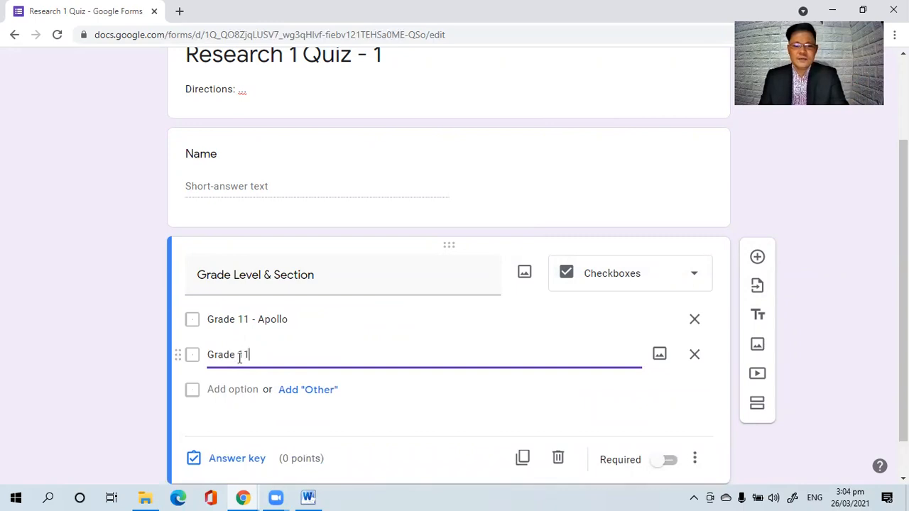
{"action": "type", "text": "- Athena"}
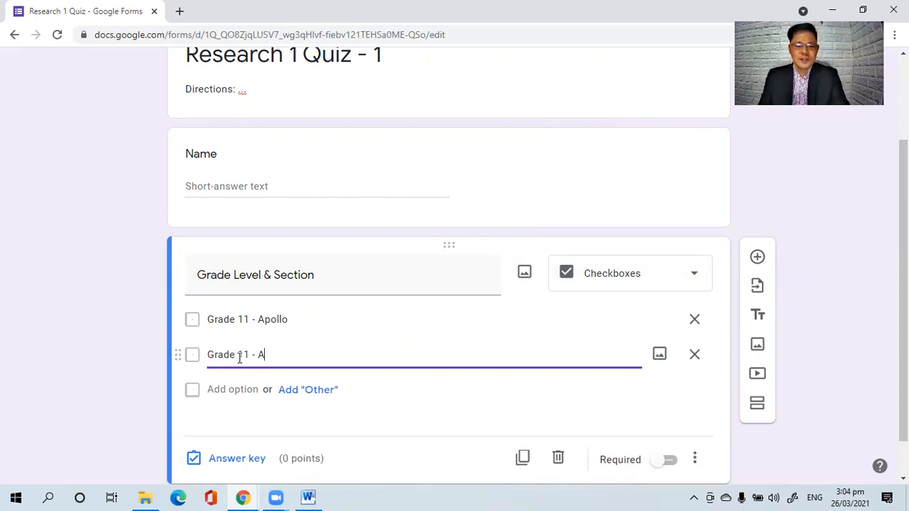
{"action": "left_click", "coordinate": [220, 389]}
{"action": "type", "text": "Gra"}
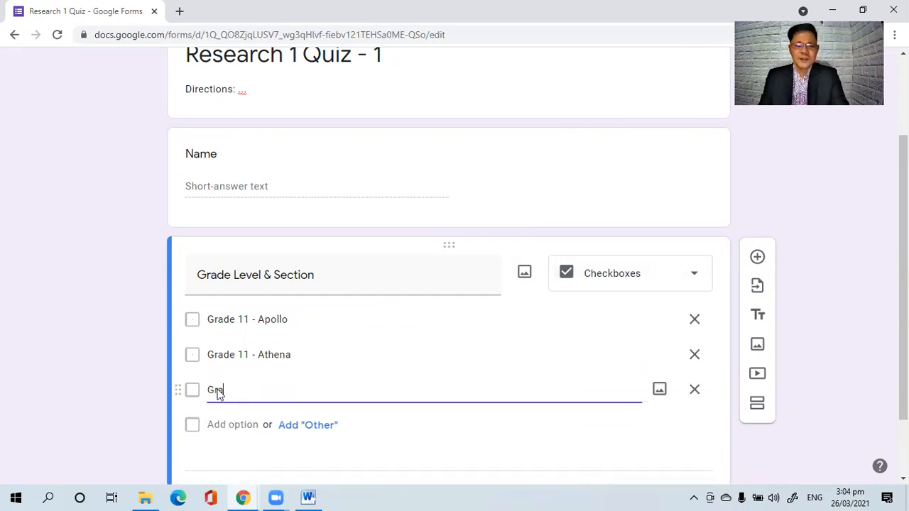
{"action": "type", "text": "de 11 - Soc"}
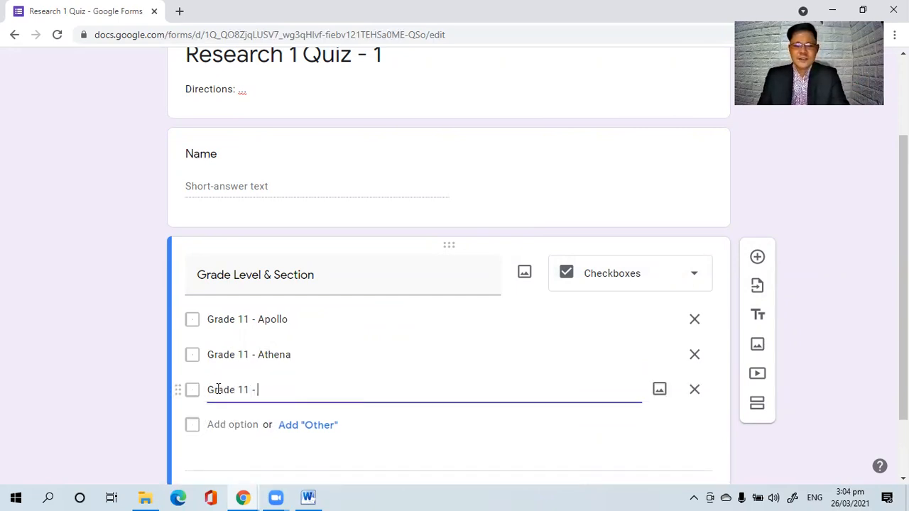
{"action": "type", "text": "tes"}
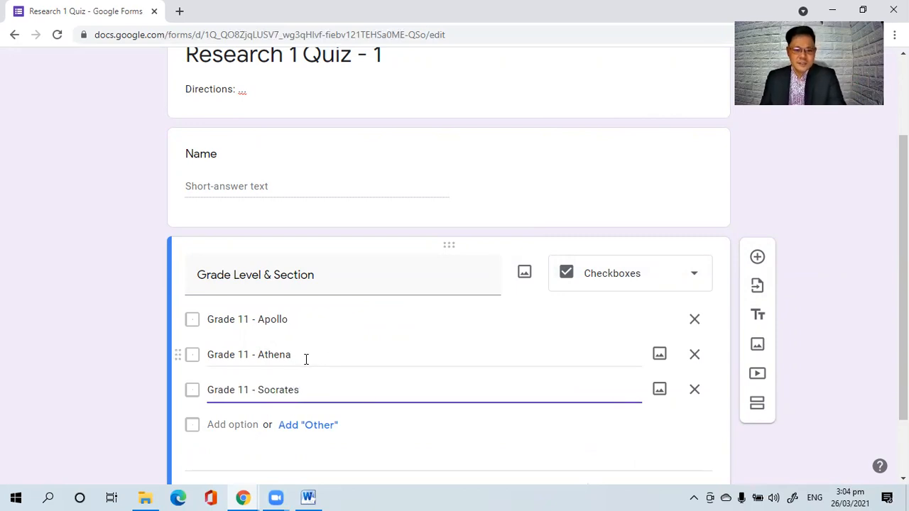
{"action": "scroll", "coordinate": [319, 358], "scroll_direction": "down", "scroll_amount": 1}
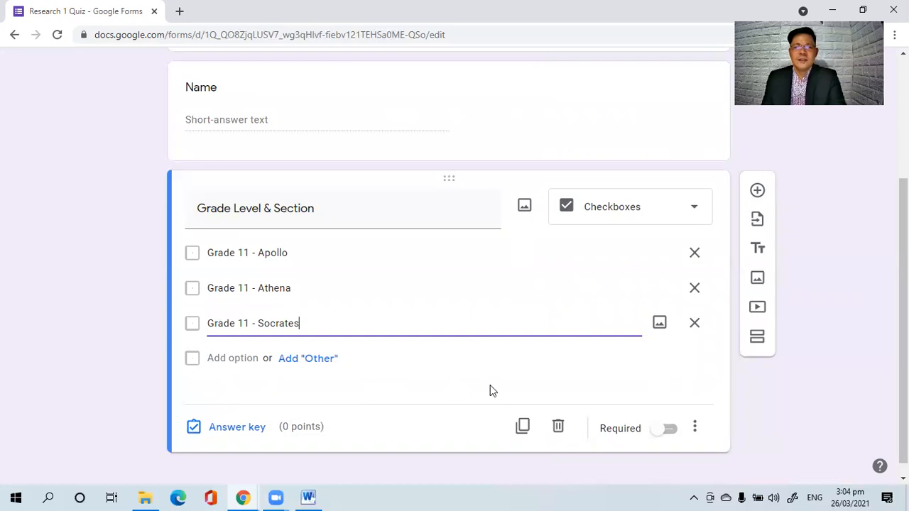
{"action": "scroll", "coordinate": [497, 387], "scroll_direction": "up", "scroll_amount": 1}
{"action": "scroll", "coordinate": [499, 387], "scroll_direction": "down", "scroll_amount": 1}
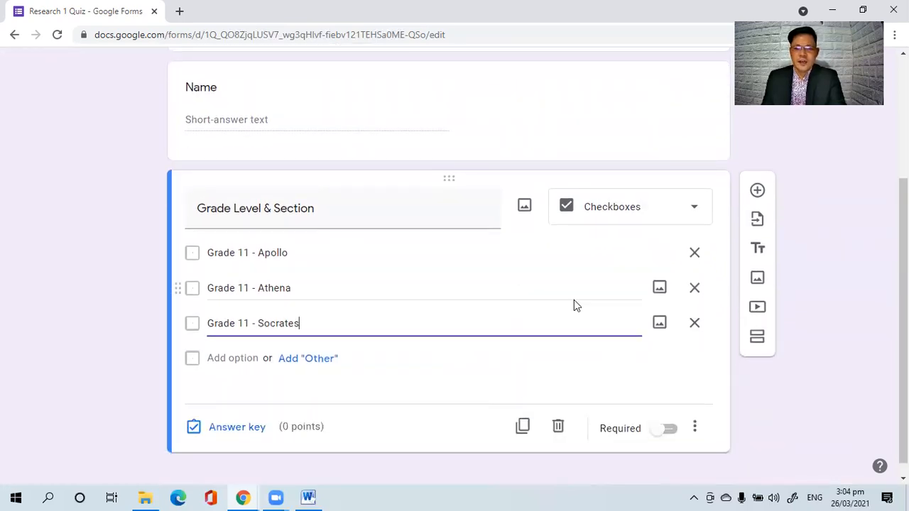
Make both the Grade Level & Section question and the Name question required
{"action": "left_click", "coordinate": [670, 431]}
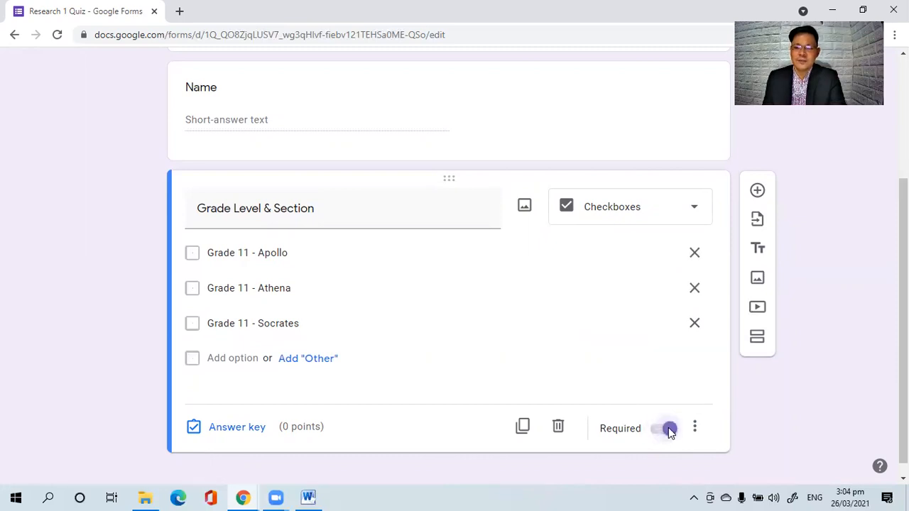
{"action": "scroll", "coordinate": [640, 191], "scroll_direction": "up", "scroll_amount": 1}
{"action": "scroll", "coordinate": [640, 191], "scroll_direction": "up", "scroll_amount": 2}
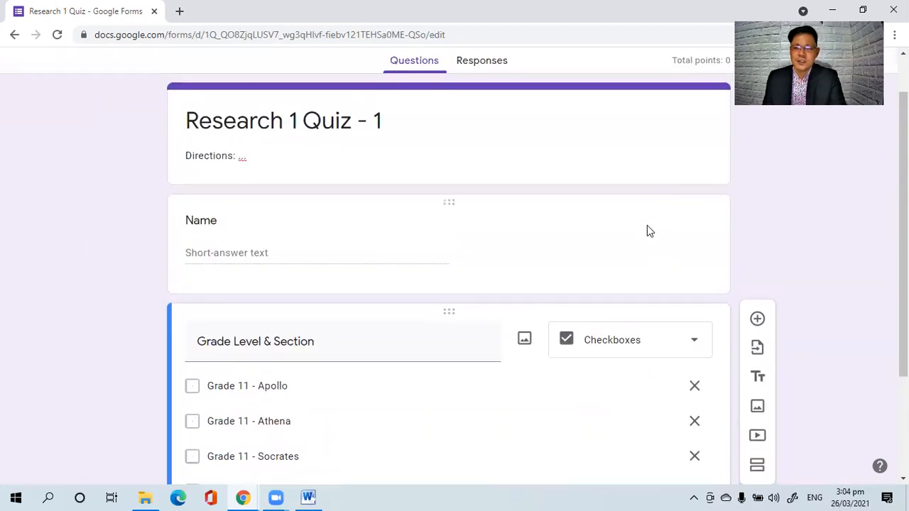
{"action": "left_click", "coordinate": [645, 229]}
{"action": "left_click", "coordinate": [669, 348]}
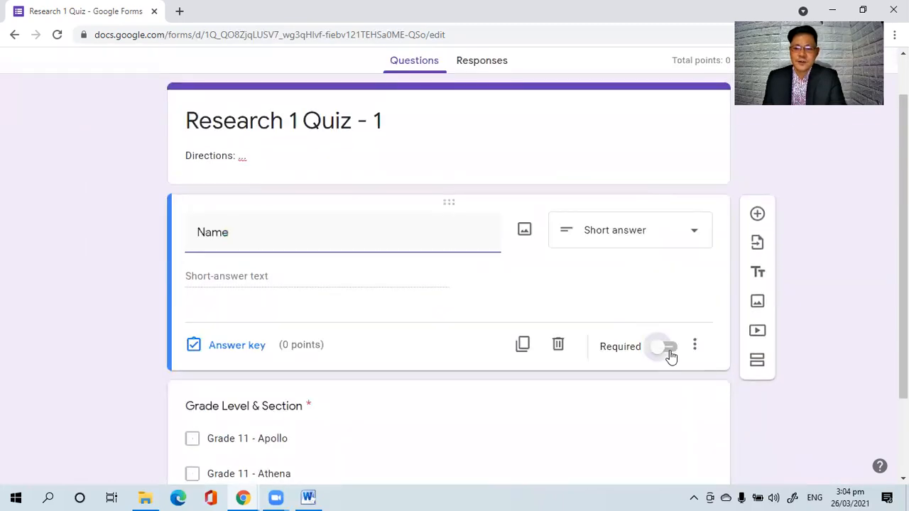
{"action": "scroll", "coordinate": [578, 302], "scroll_direction": "down", "scroll_amount": 2}
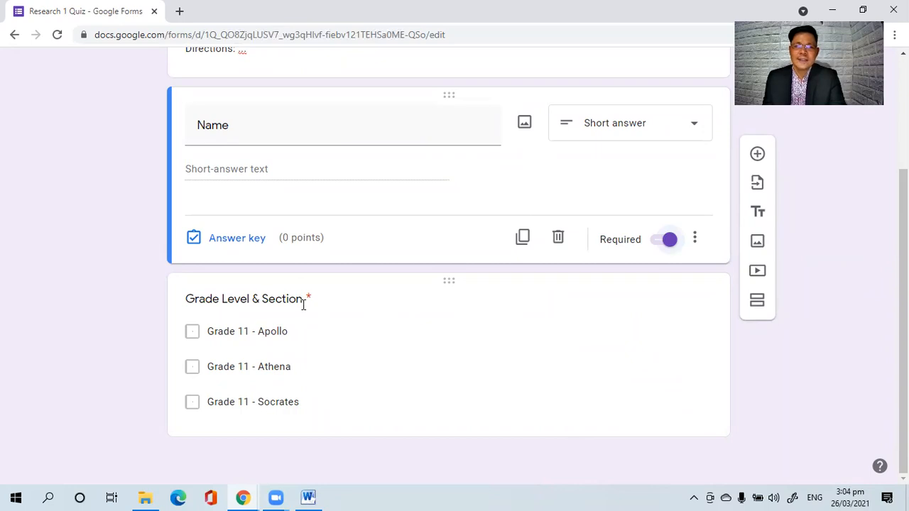
{"action": "scroll", "coordinate": [324, 304], "scroll_direction": "up", "scroll_amount": 2}
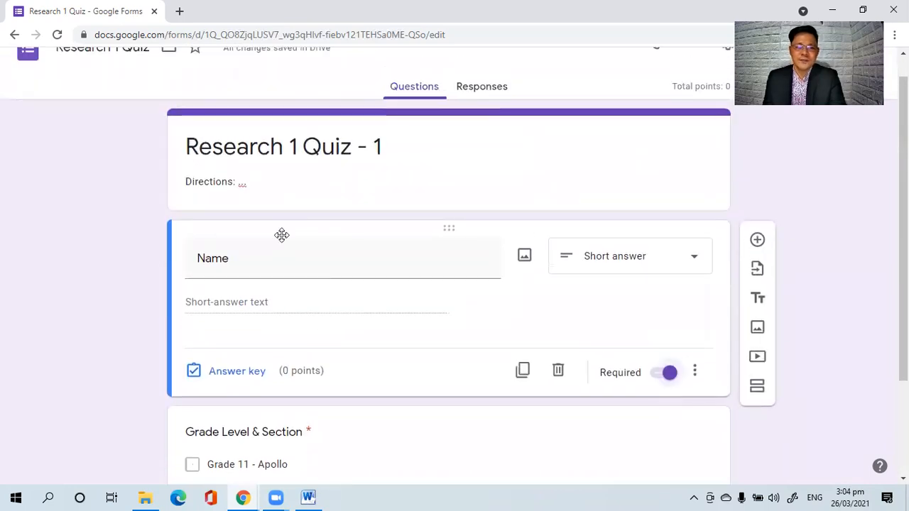
{"action": "scroll", "coordinate": [623, 303], "scroll_direction": "down", "scroll_amount": 2}
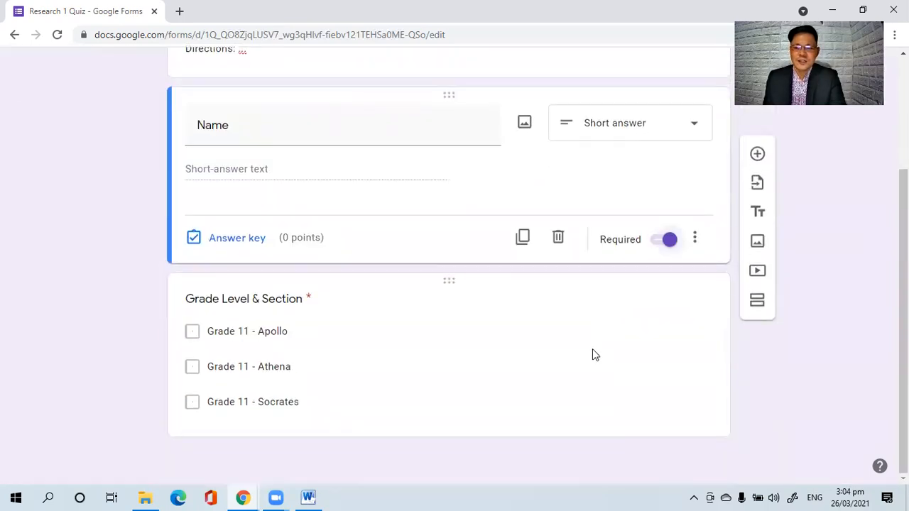
Add a new section after the Grade Level & Section question and title it "Multiple Choice"
{"action": "left_click", "coordinate": [595, 355]}
{"action": "scroll", "coordinate": [239, 244], "scroll_direction": "up", "scroll_amount": 3}
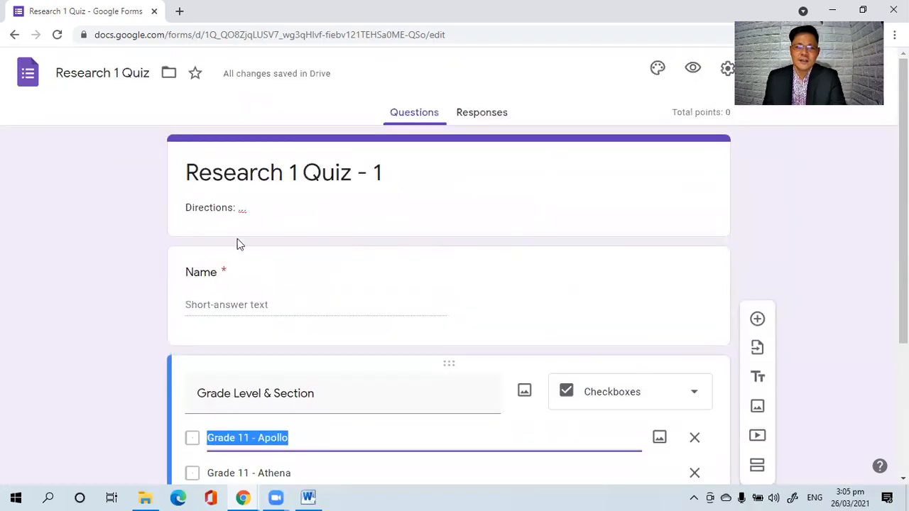
{"action": "scroll", "coordinate": [617, 268], "scroll_direction": "down", "scroll_amount": 3}
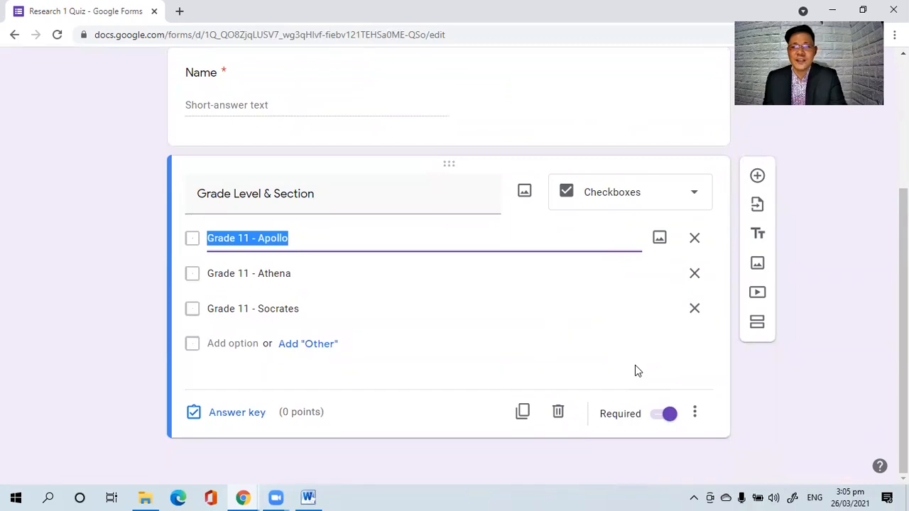
{"action": "left_click", "coordinate": [702, 342]}
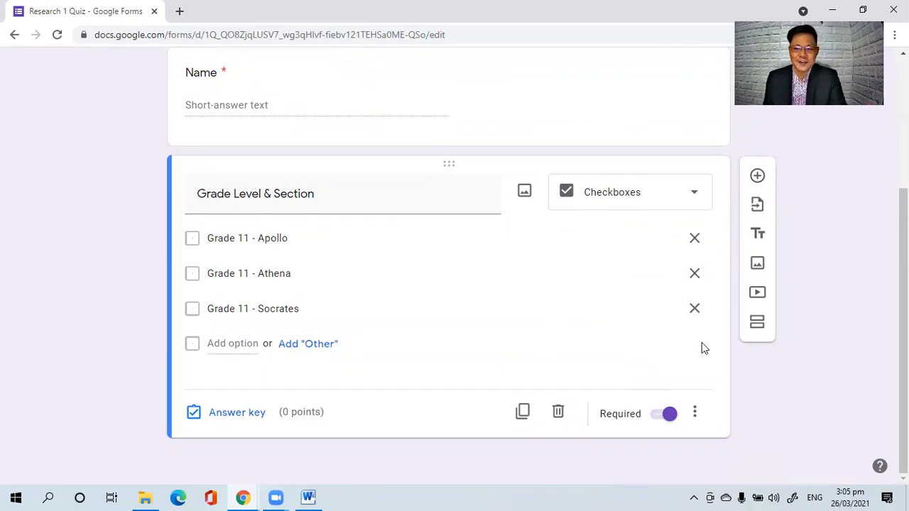
{"action": "left_click", "coordinate": [756, 323]}
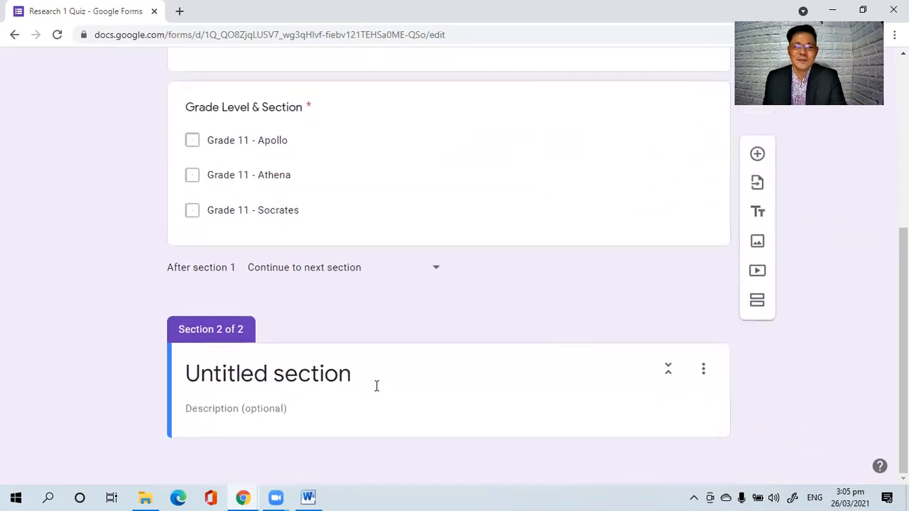
{"action": "left_click", "coordinate": [367, 377]}
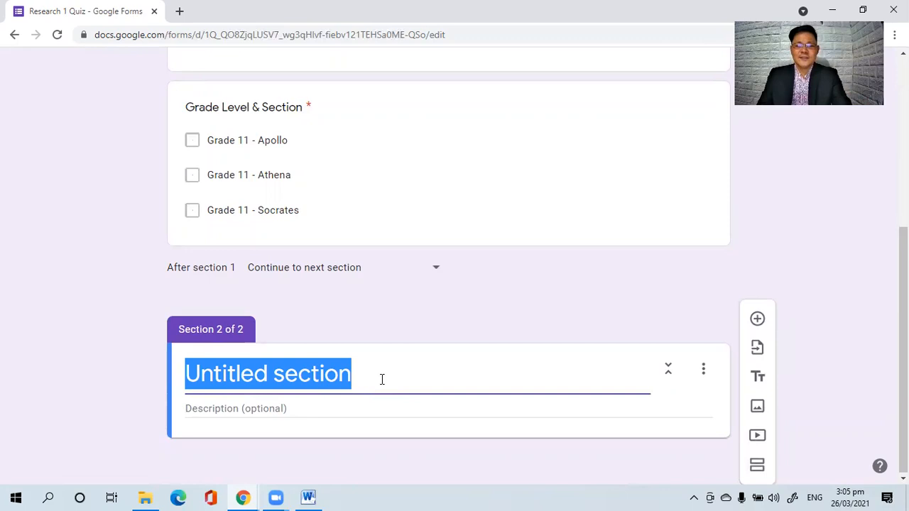
{"action": "type", "text": "Mutipli"}
{"action": "key", "text": "BackSpace"}
{"action": "type", "text": "e"}
{"action": "key", "text": "BackSpace"}
{"action": "key", "text": "BackSpace"}
{"action": "key", "text": "BackSpace"}
{"action": "key", "text": "BackSpace"}
{"action": "key", "text": "BackSpace"}
{"action": "key", "text": "BackSpace"}
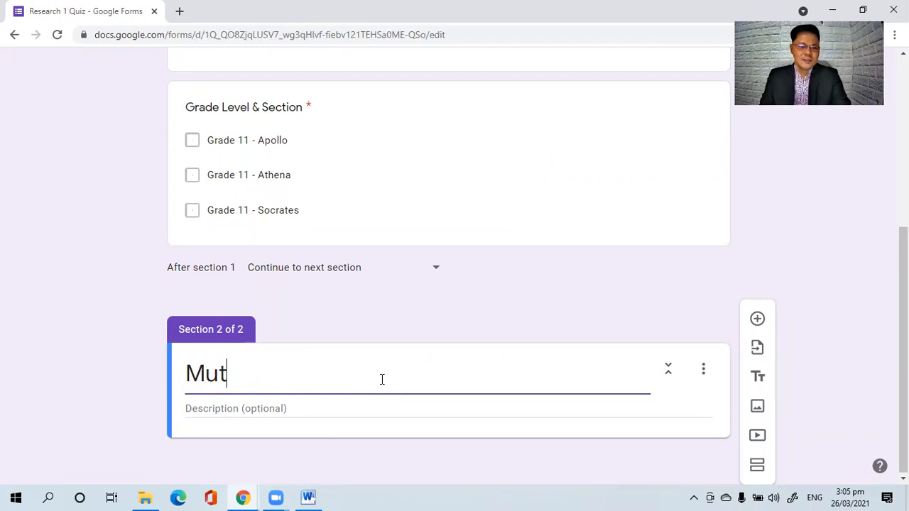
{"action": "type", "text": "ltiple "}
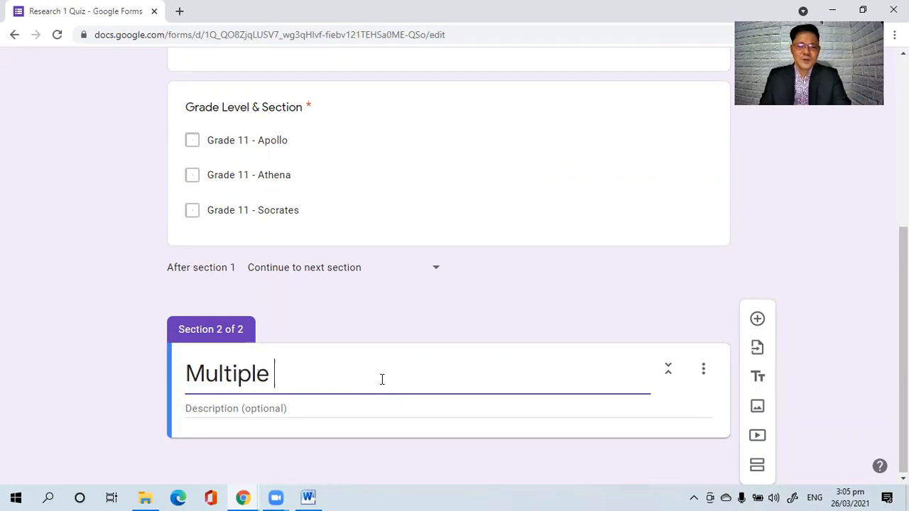
{"action": "type", "text": "Choice"}
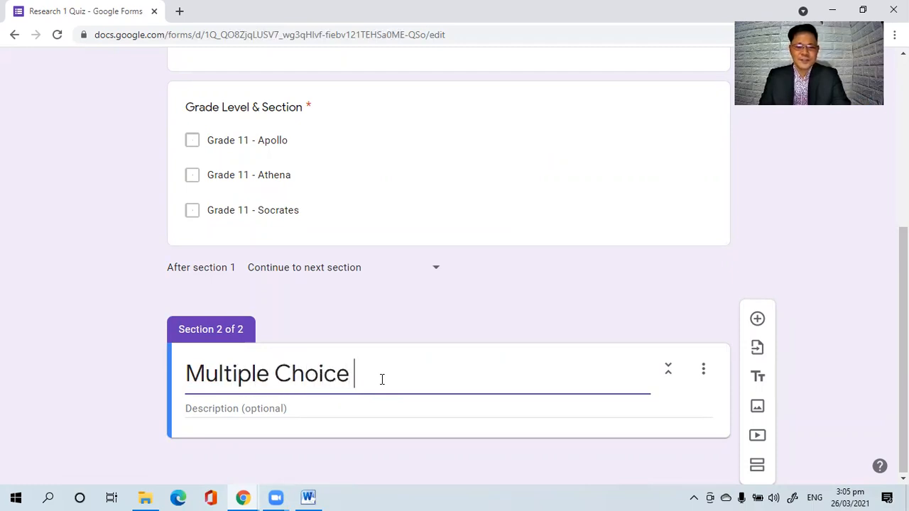
{"action": "left_click", "coordinate": [594, 312]}
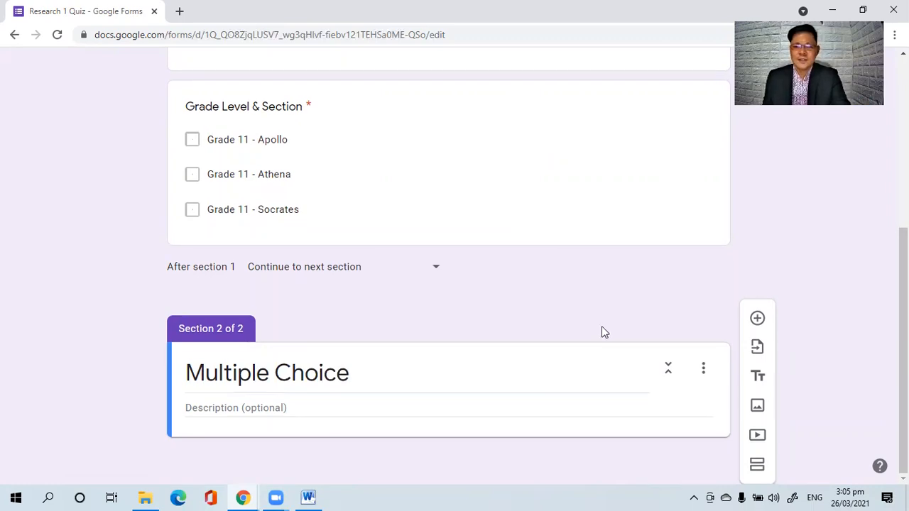
Add a Multiple choice question to the new section, copying "1. Which research design seeks to describe “what is”?" from the Word document
{"action": "left_click", "coordinate": [756, 320]}
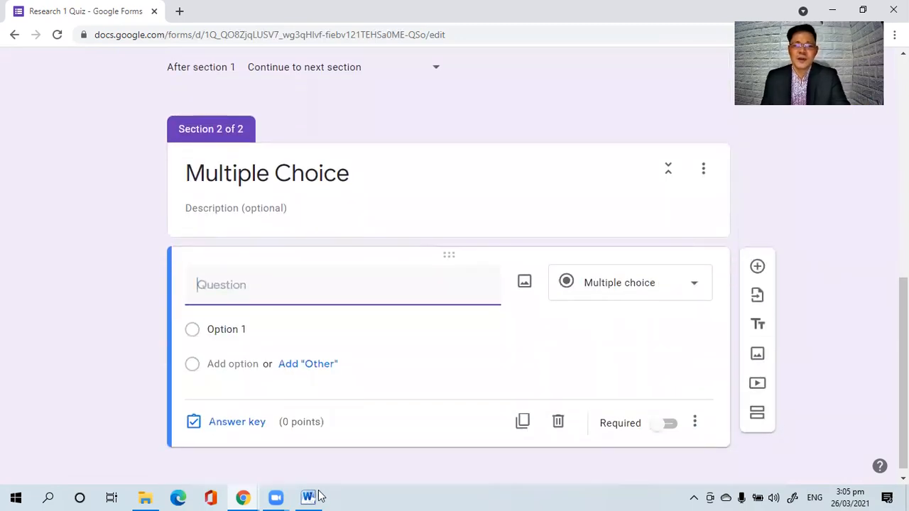
{"action": "mouse_move", "coordinate": [312, 495]}
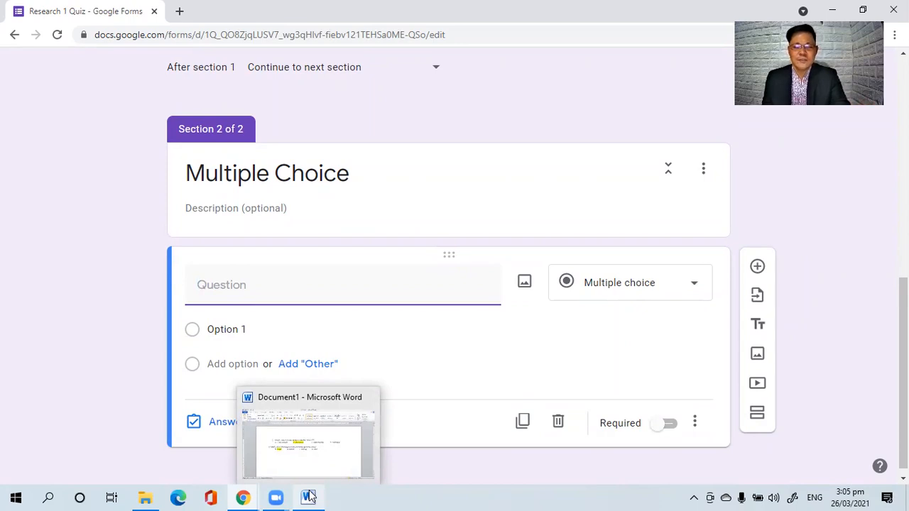
{"action": "left_click", "coordinate": [309, 495]}
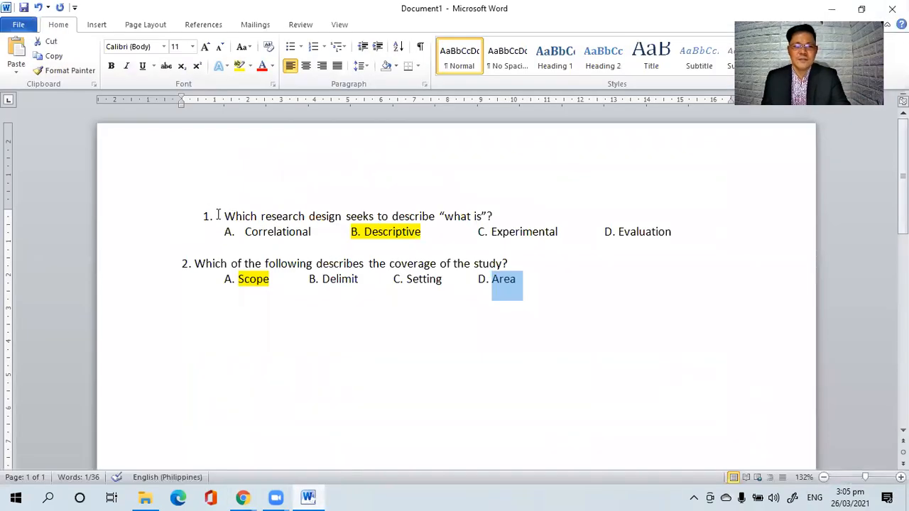
{"action": "left_click_drag", "start_coordinate": [220, 216], "coordinate": [533, 215]}
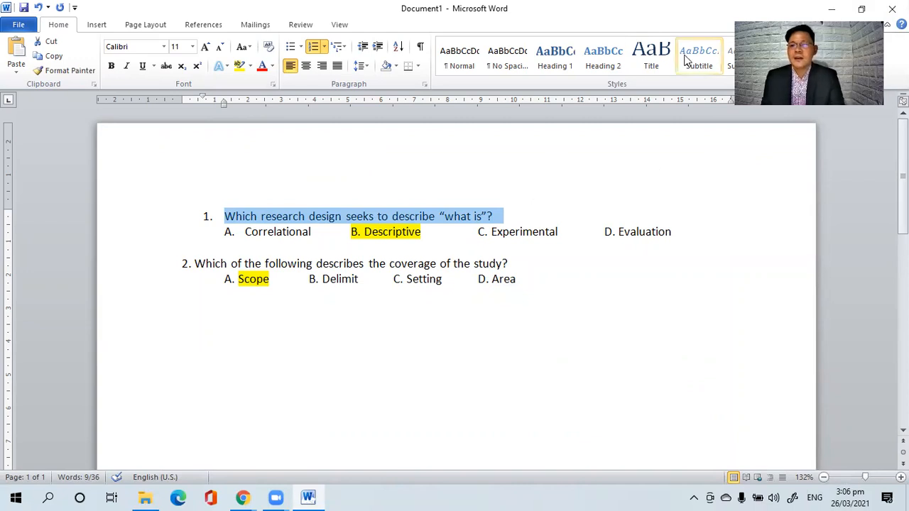
{"action": "left_click", "coordinate": [831, 9]}
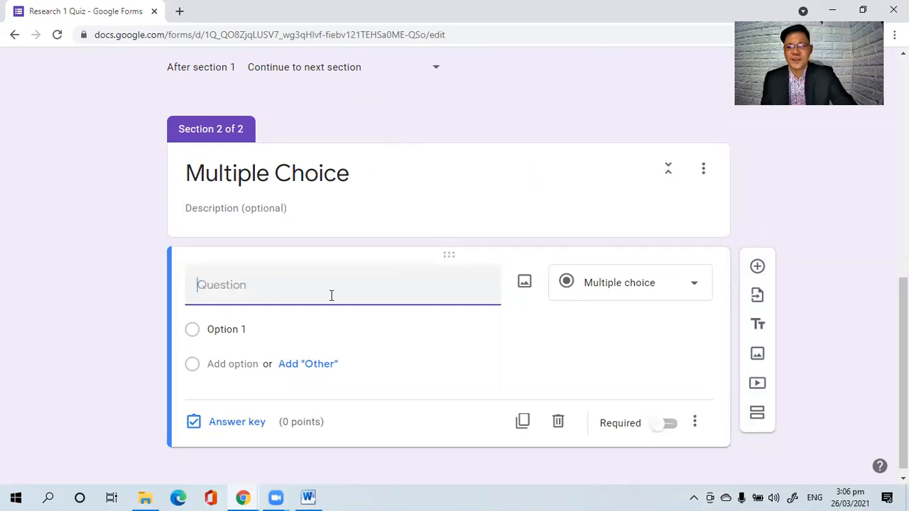
{"action": "type", "text": "1.\tWhich research design seeks to describe \"what is\"?"}
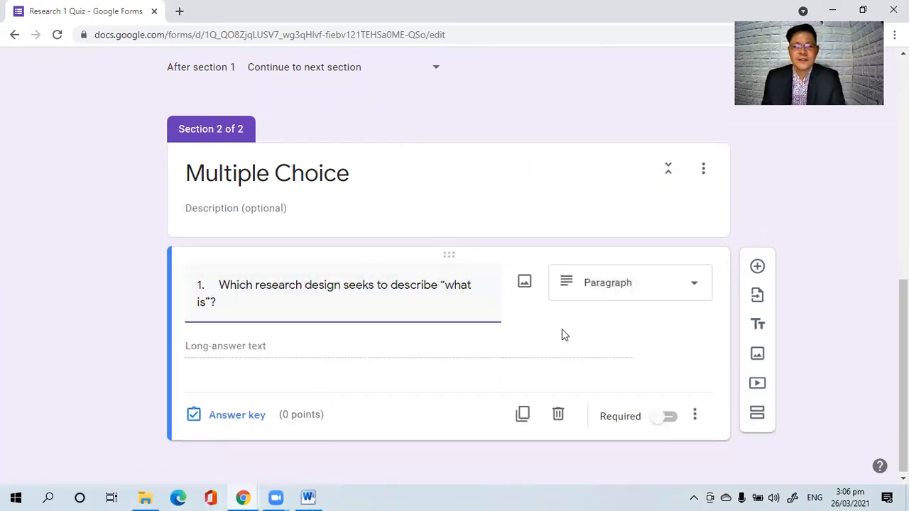
{"action": "left_click", "coordinate": [603, 291]}
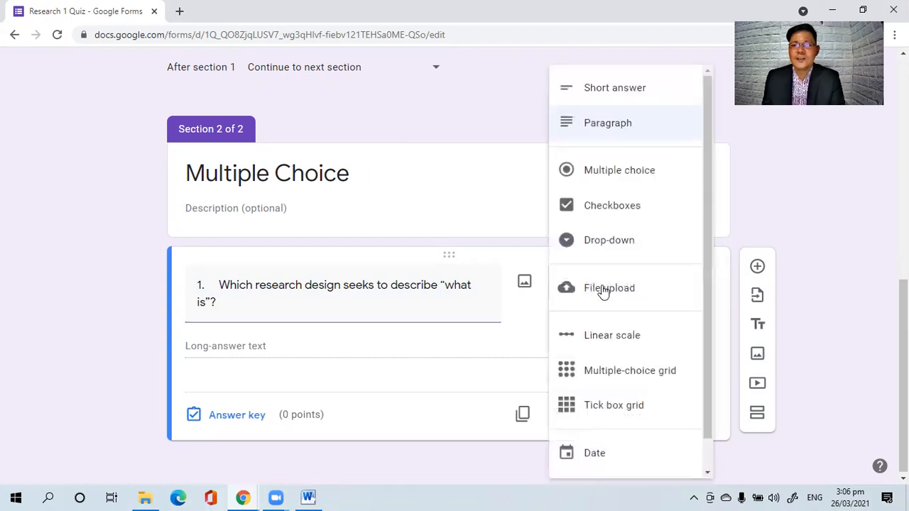
{"action": "left_click", "coordinate": [626, 179]}
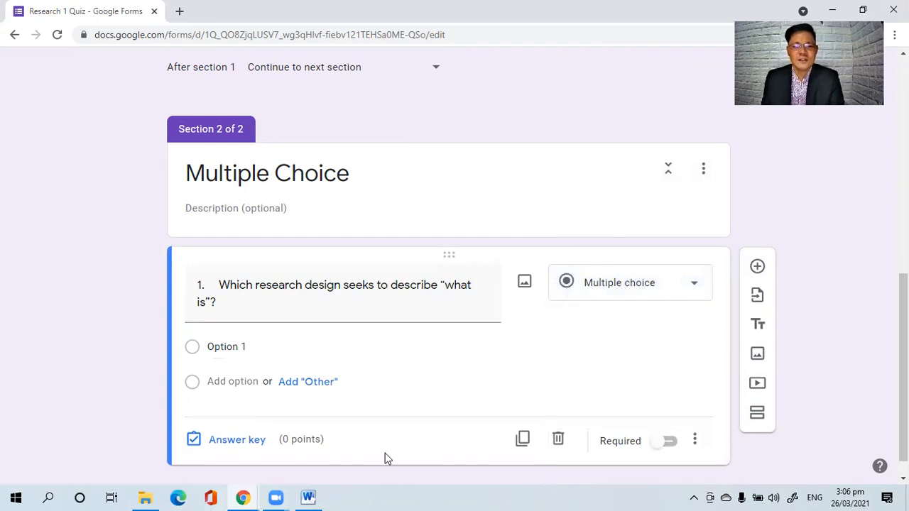
Copy "Correlational" from the Word document into the question's first option and remove its "A." prefix
{"action": "left_click", "coordinate": [308, 497]}
{"action": "left_click_drag", "start_coordinate": [245, 231], "coordinate": [318, 234]}
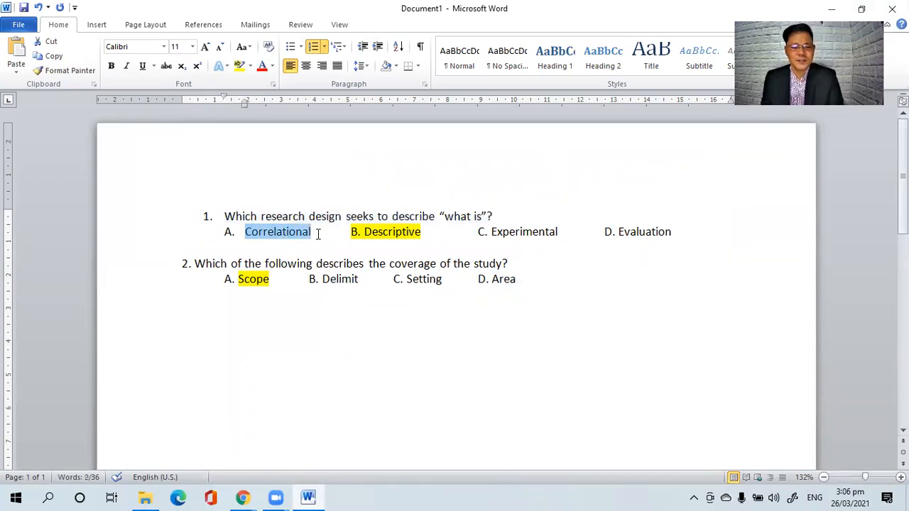
{"action": "left_click", "coordinate": [832, 9]}
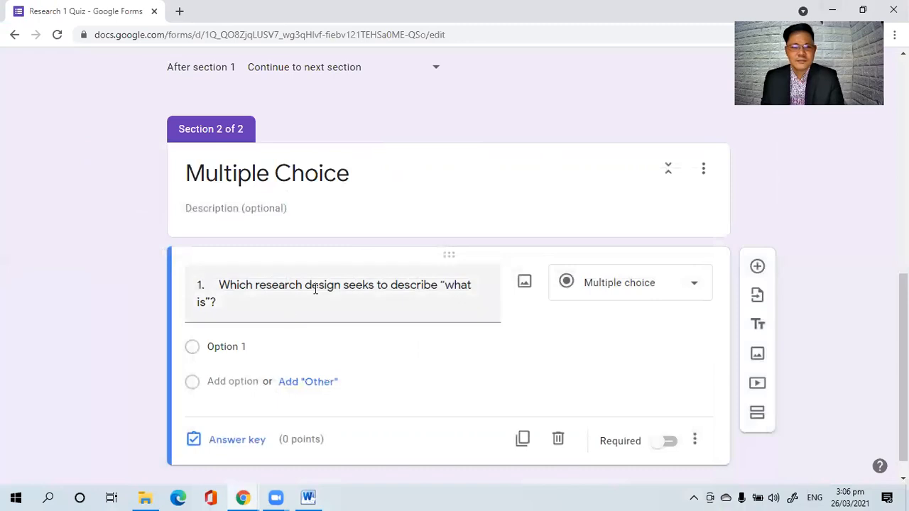
{"action": "left_click", "coordinate": [266, 340]}
{"action": "type", "text": "A.\tCorrelational"}
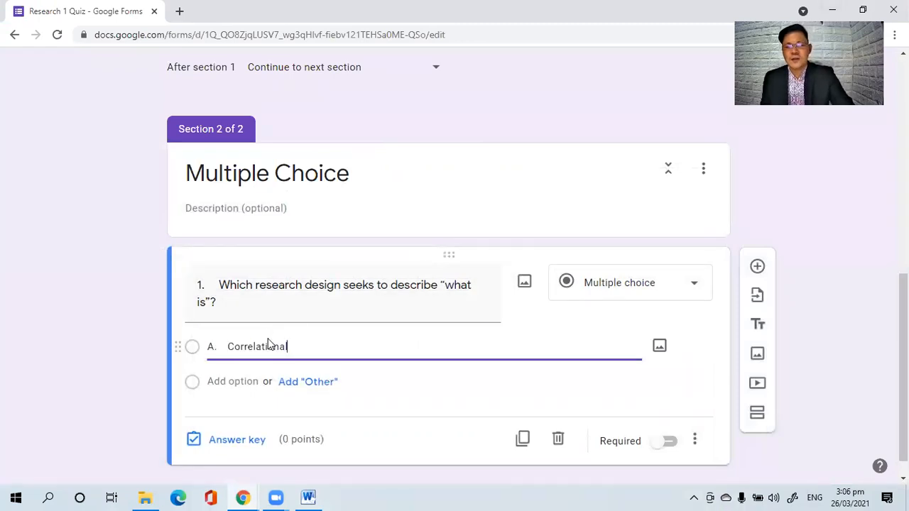
{"action": "left_click", "coordinate": [221, 348]}
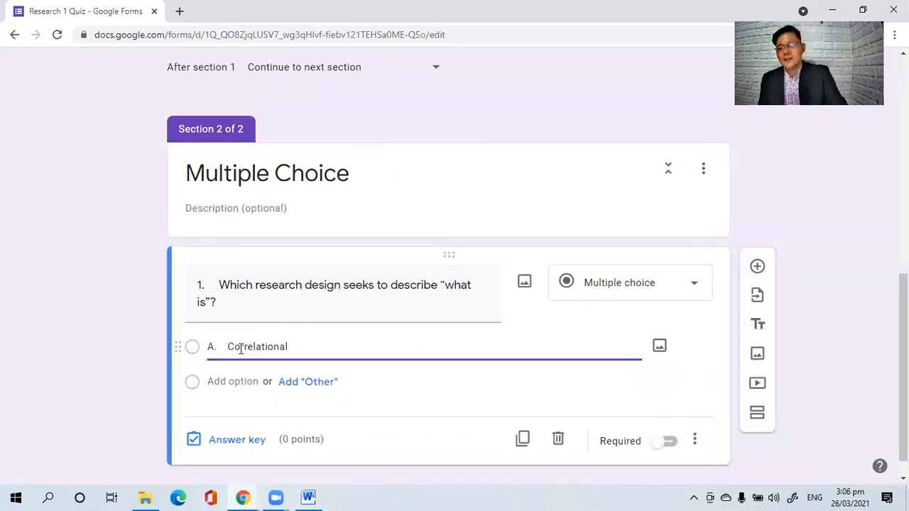
{"action": "key", "text": "BackSpace"}
{"action": "key", "text": "BackSpace"}
{"action": "key", "text": "BackSpace"}
{"action": "key", "text": "BackSpace"}
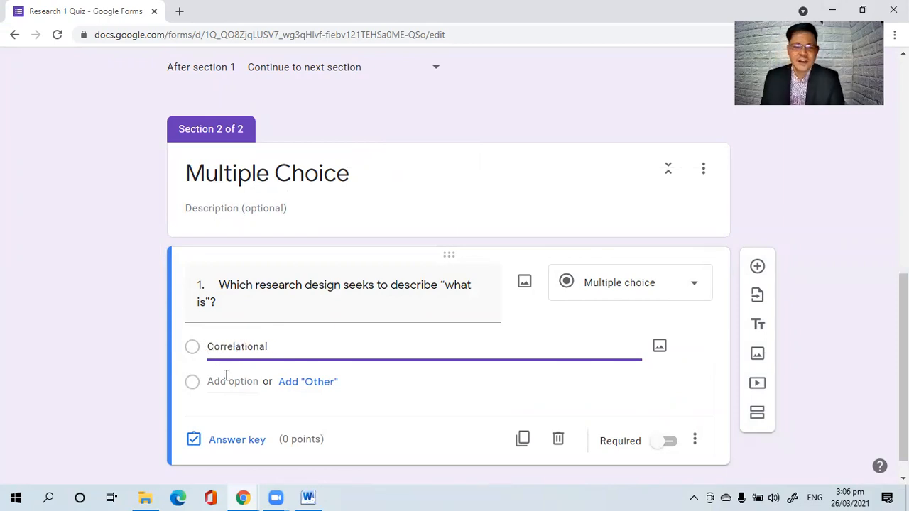
Add a second option to the question and fill it with "Descriptive" copied from the Word document
{"action": "left_click", "coordinate": [226, 380]}
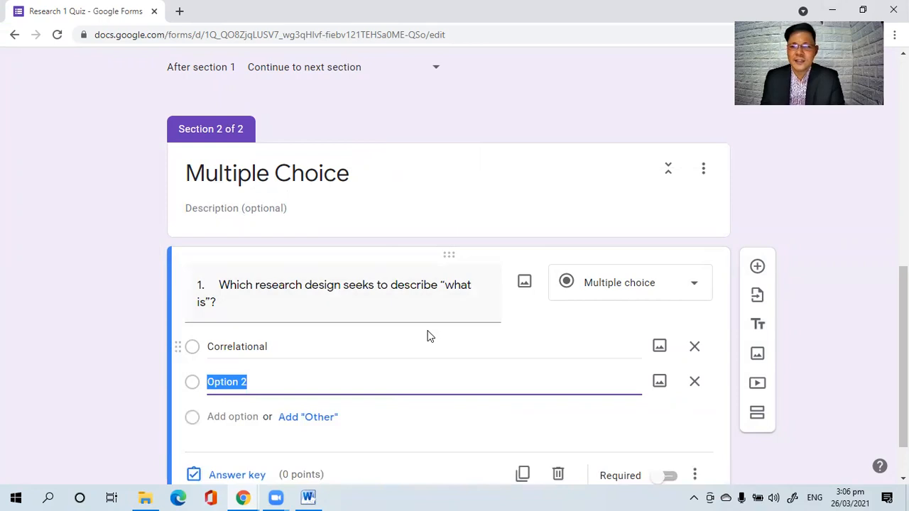
{"action": "scroll", "coordinate": [428, 335], "scroll_direction": "down", "scroll_amount": 1}
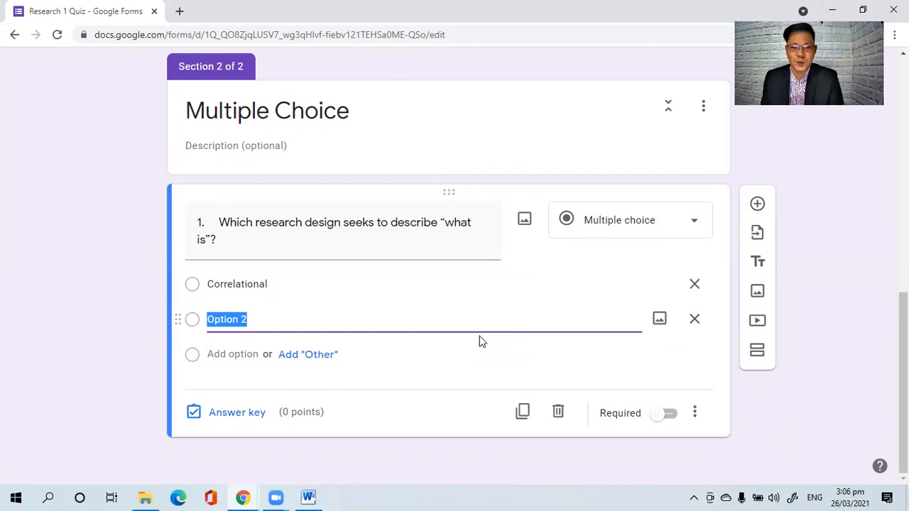
{"action": "mouse_move", "coordinate": [309, 496]}
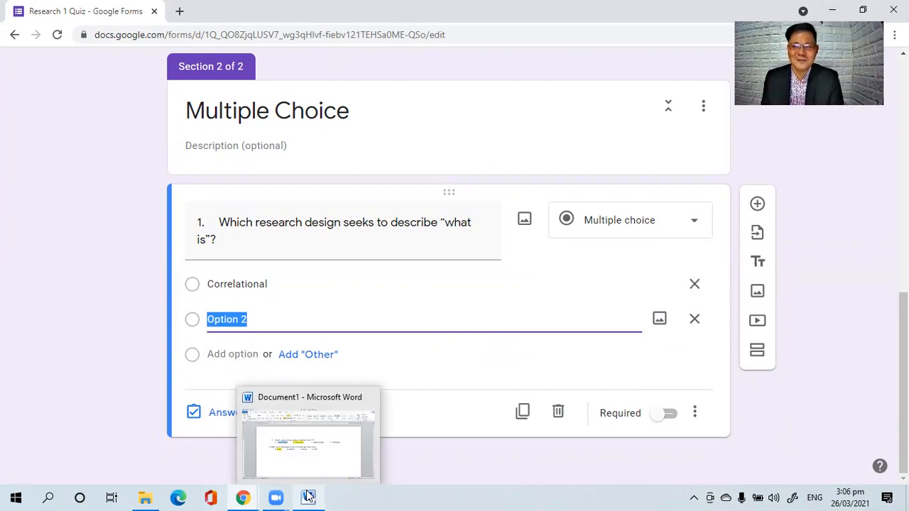
{"action": "left_click", "coordinate": [309, 496]}
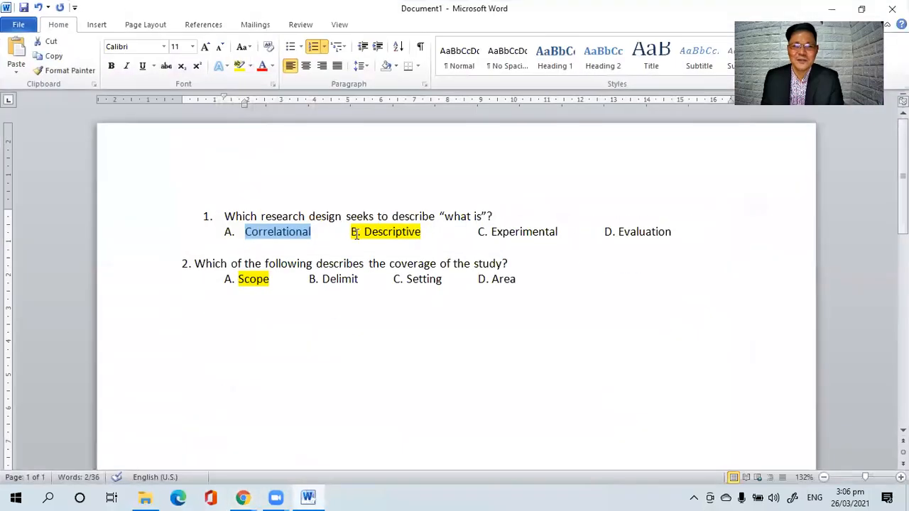
{"action": "left_click_drag", "start_coordinate": [364, 233], "coordinate": [433, 243]}
{"action": "key", "text": "ctrl+c"}
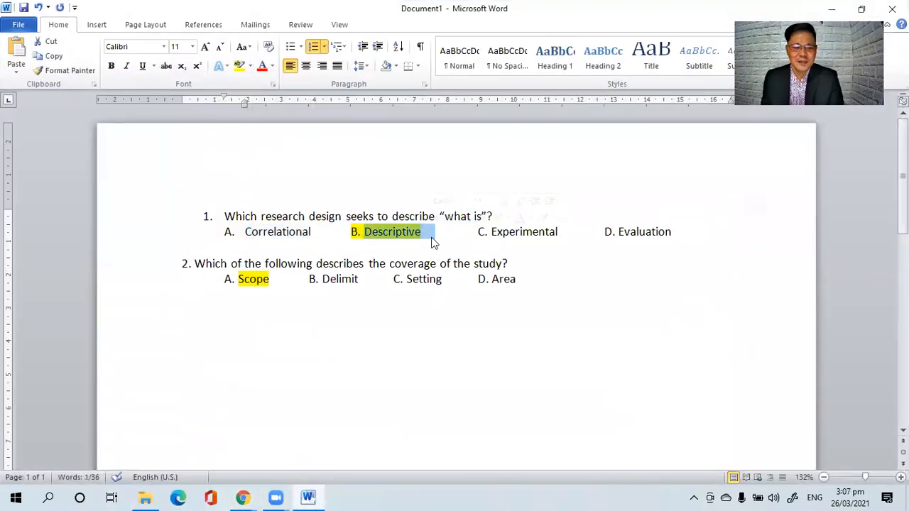
{"action": "left_click", "coordinate": [836, 6]}
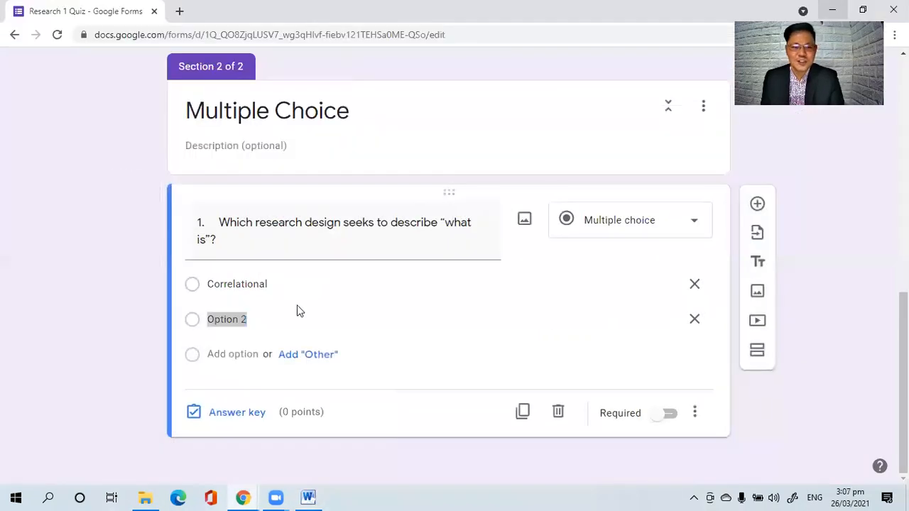
{"action": "left_click", "coordinate": [302, 315]}
{"action": "key", "text": "ctrl+v"}
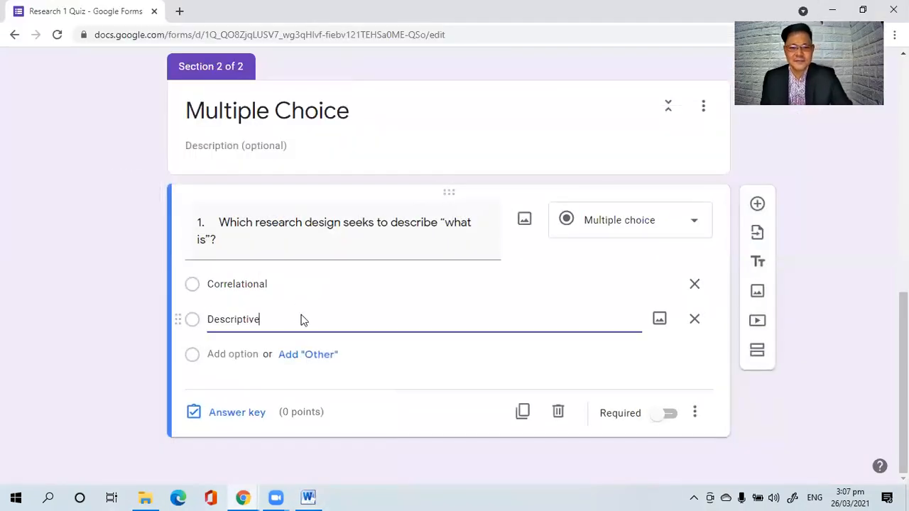
Add a third option to the first question and fill it with "Experimental" copied from the Word document
{"action": "left_click", "coordinate": [308, 497]}
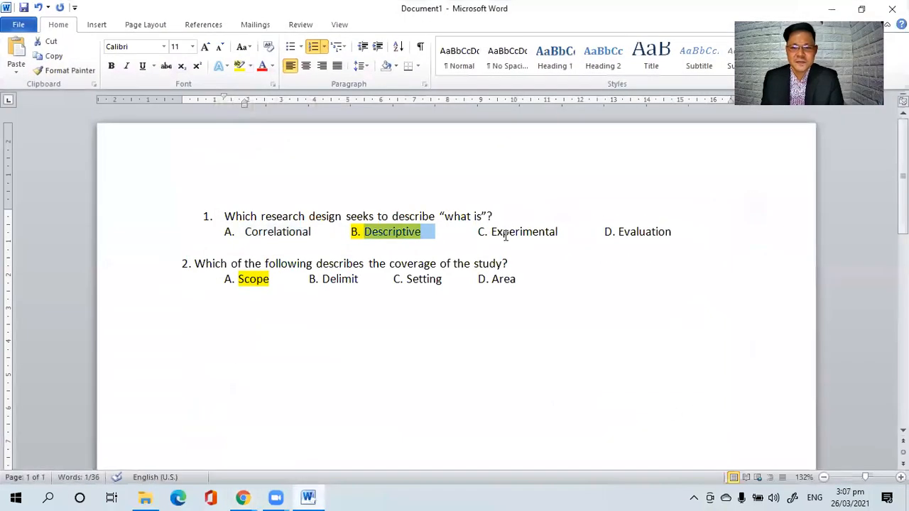
{"action": "left_click_drag", "start_coordinate": [492, 232], "coordinate": [561, 235]}
{"action": "key", "text": "ctrl+c"}
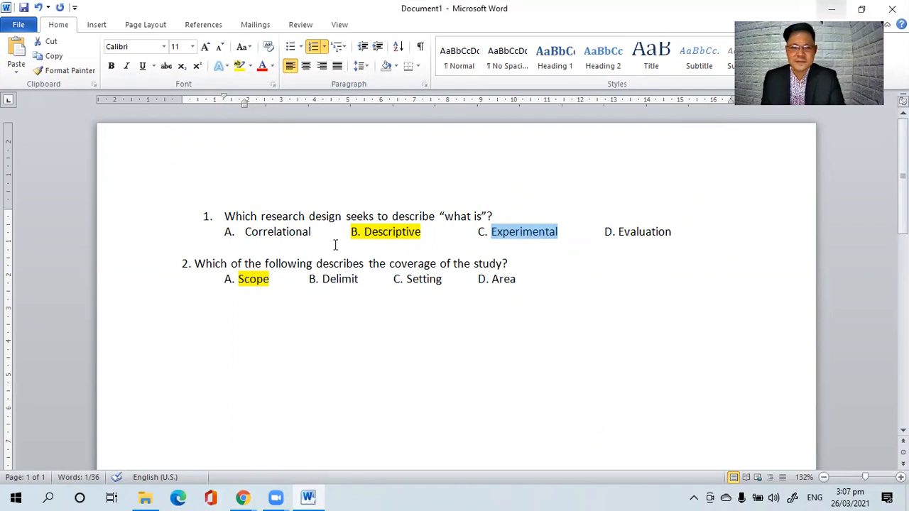
{"action": "key", "text": "alt+Tab"}
{"action": "left_click", "coordinate": [233, 352]}
{"action": "key", "text": "ctrl+v"}
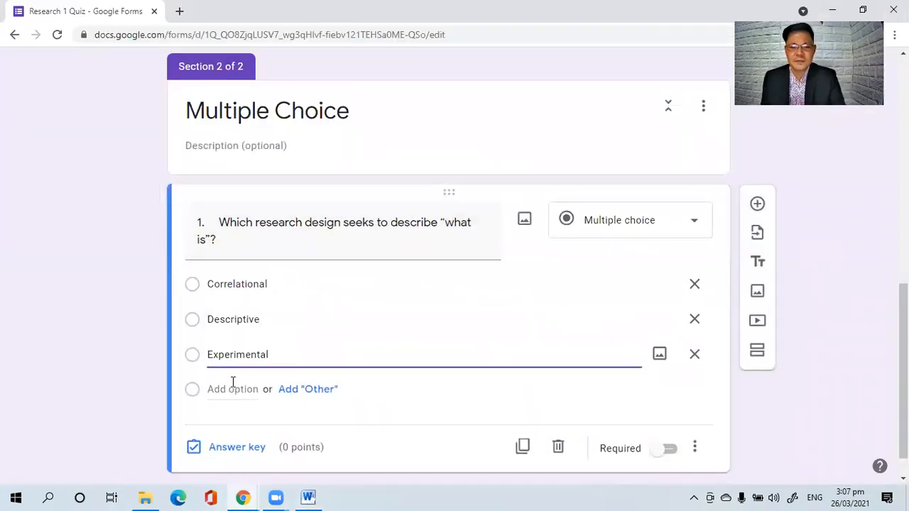
Add a fourth option to the first question and fill it with "Evaluation" copied from the Word document
{"action": "left_click", "coordinate": [233, 387]}
{"action": "left_click", "coordinate": [316, 495]}
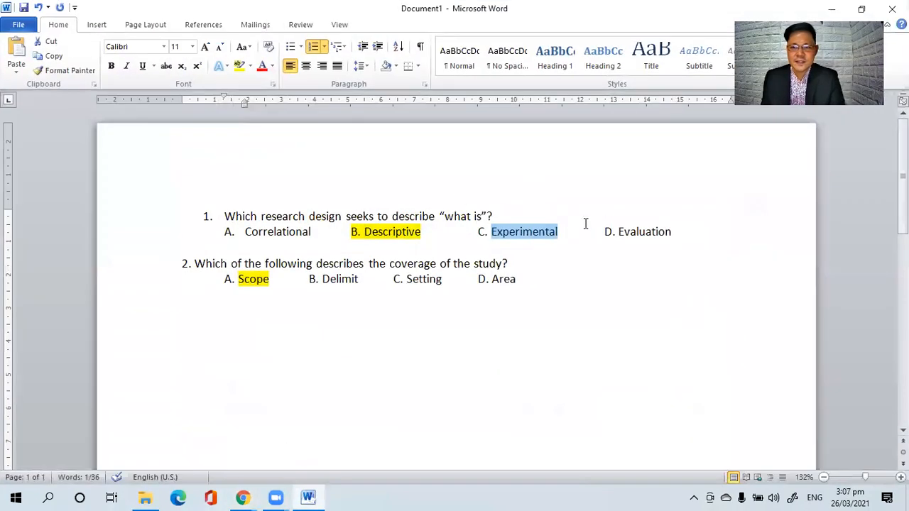
{"action": "left_click_drag", "start_coordinate": [616, 233], "coordinate": [677, 239]}
{"action": "key", "text": "ctrl+c"}
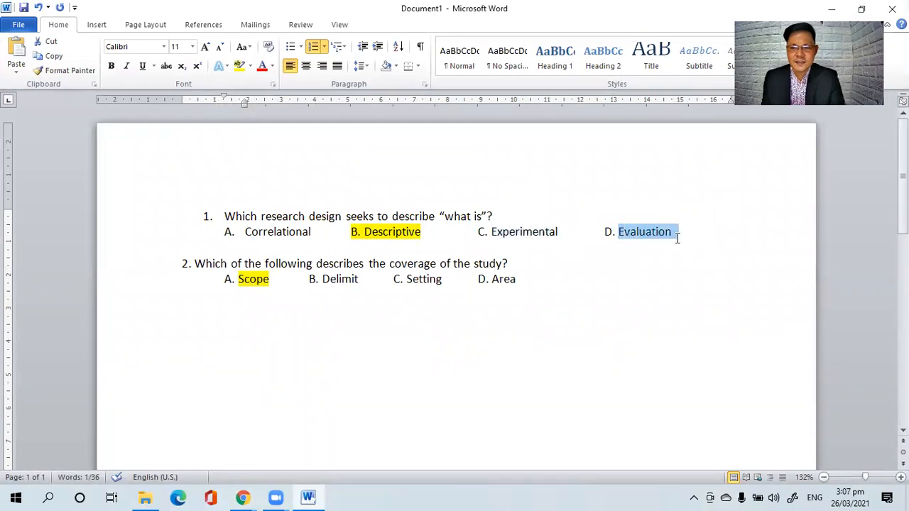
{"action": "left_click", "coordinate": [829, 8]}
{"action": "key", "text": "ctrl+v"}
{"action": "scroll", "coordinate": [297, 335], "scroll_direction": "down", "scroll_amount": 1}
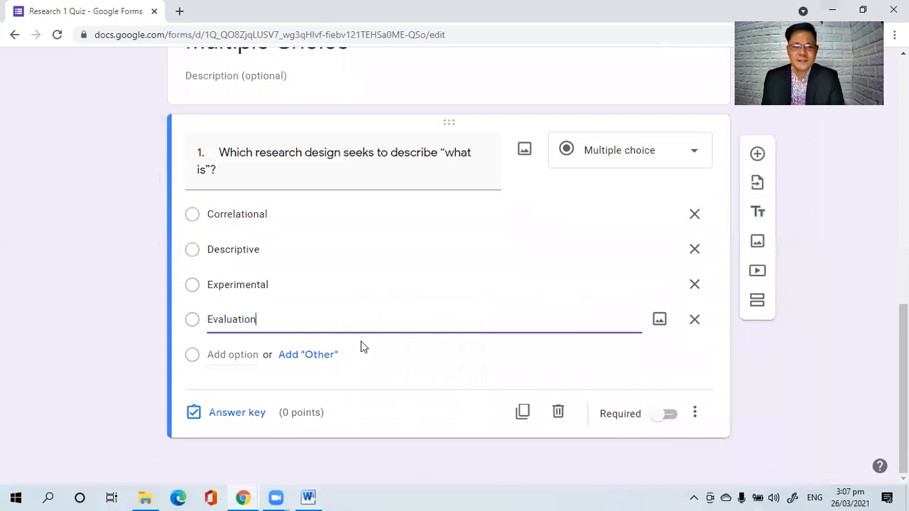
{"action": "left_click", "coordinate": [411, 370]}
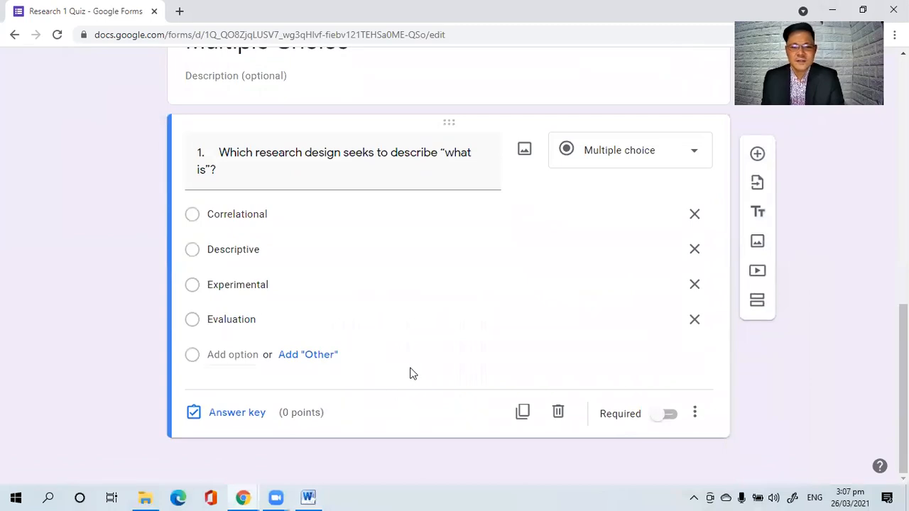
Turn on shuffled option order for the research design question and set its answer key to Descriptive, worth 1 point
{"action": "left_click", "coordinate": [697, 416]}
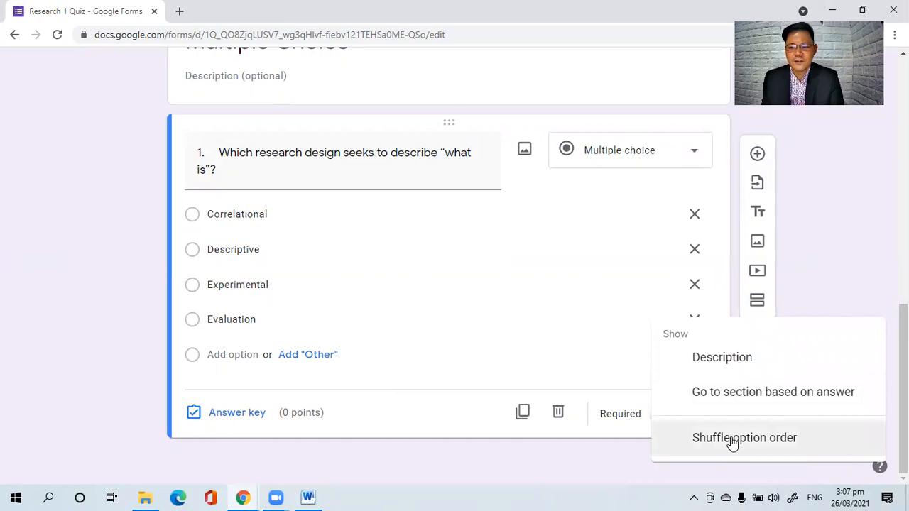
{"action": "left_click", "coordinate": [732, 440]}
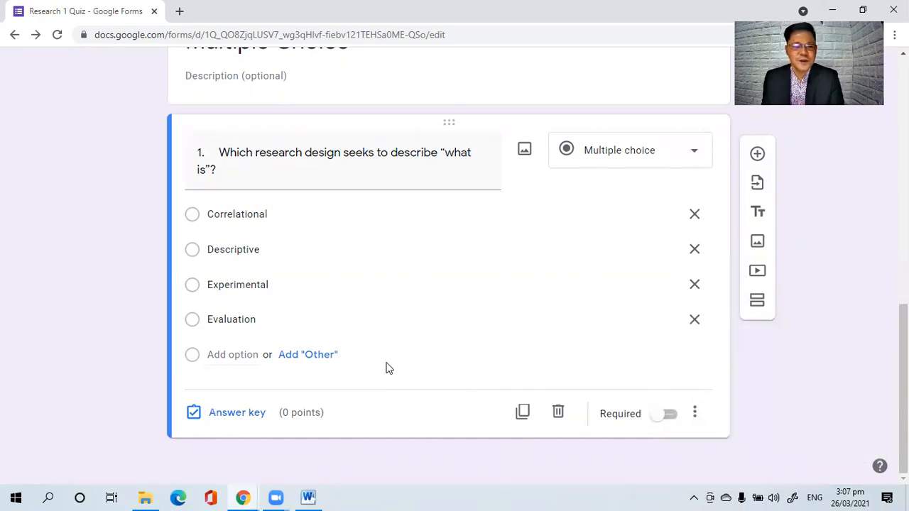
{"action": "left_click", "coordinate": [237, 412]}
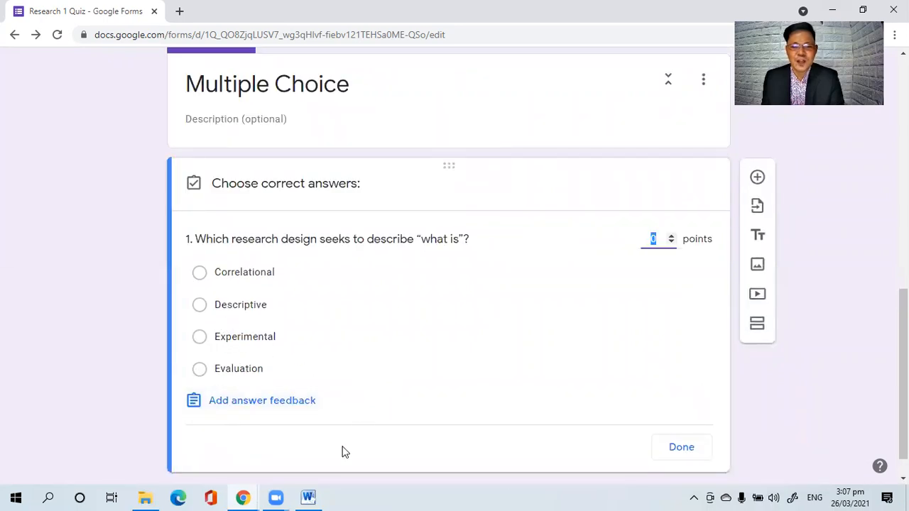
{"action": "left_click", "coordinate": [313, 496]}
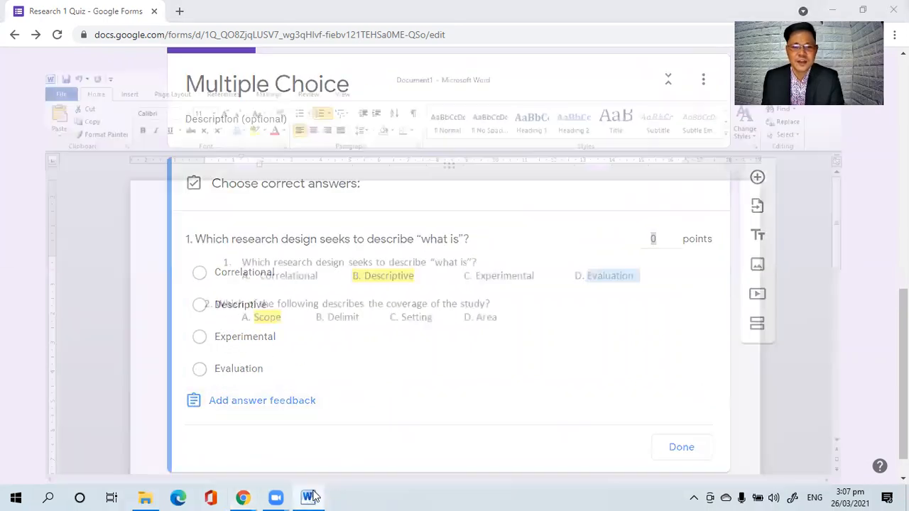
{"action": "left_click", "coordinate": [312, 496]}
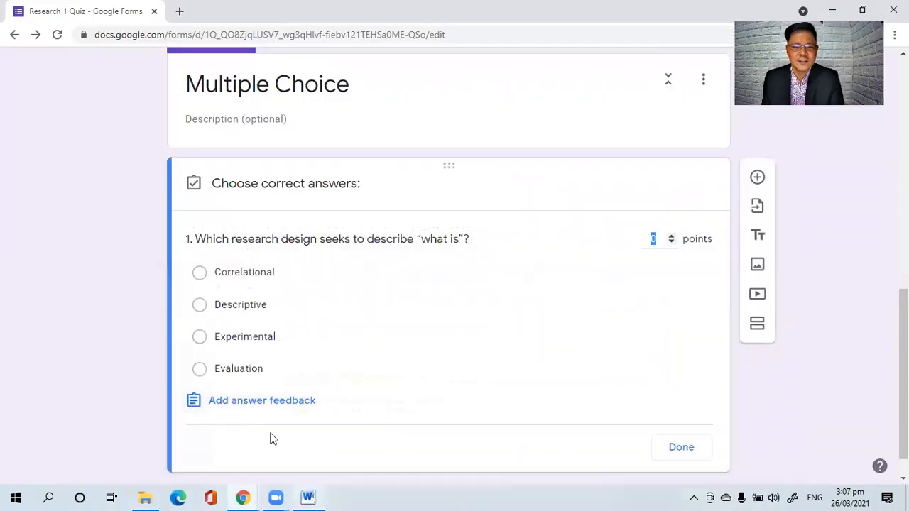
{"action": "left_click", "coordinate": [223, 310]}
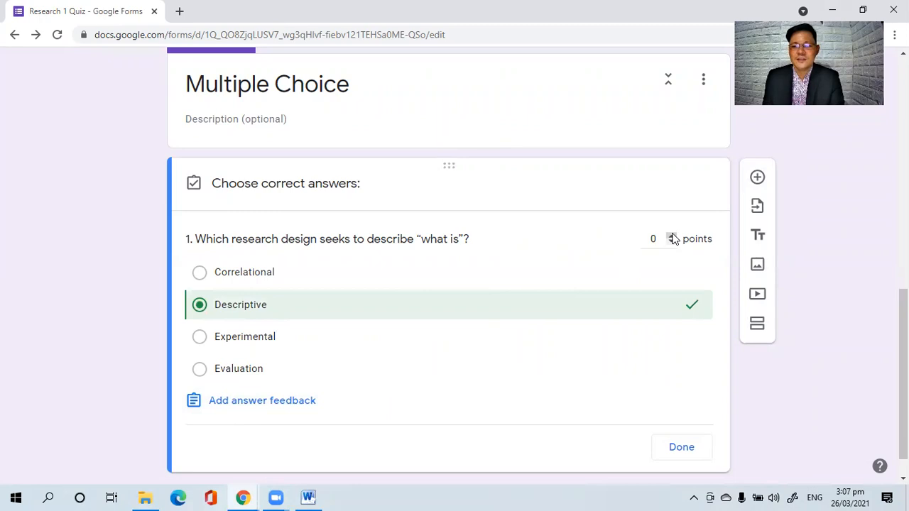
{"action": "left_click", "coordinate": [671, 237]}
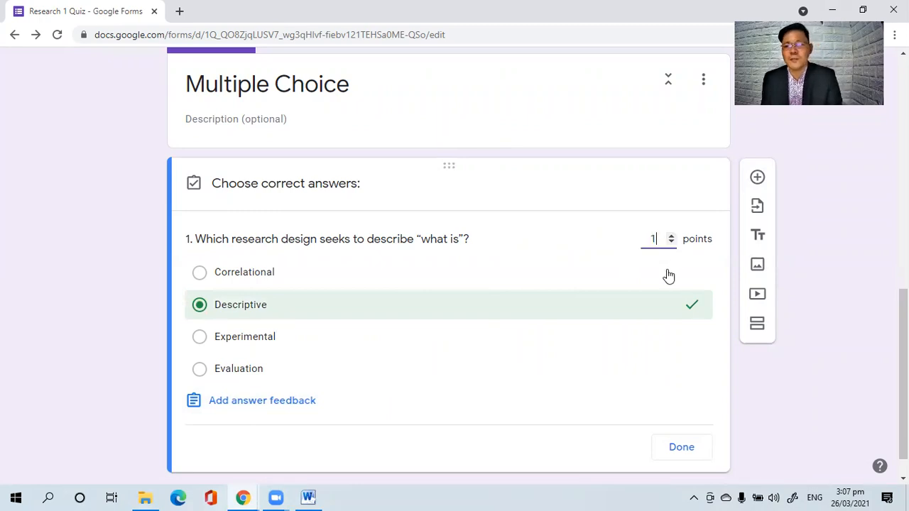
{"action": "left_click", "coordinate": [679, 447]}
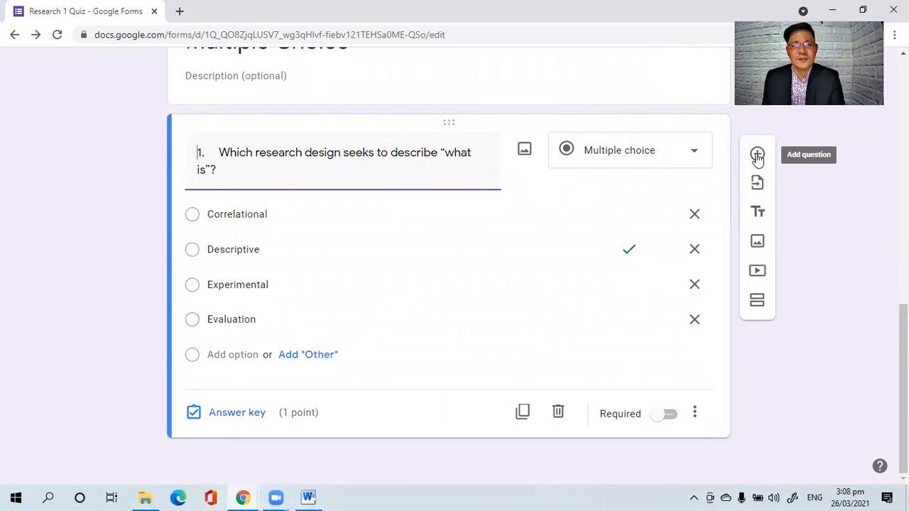
Add another Multiple choice question, copying "Which of the following describes the coverage of the study?" from the Word document
{"action": "left_click", "coordinate": [757, 156]}
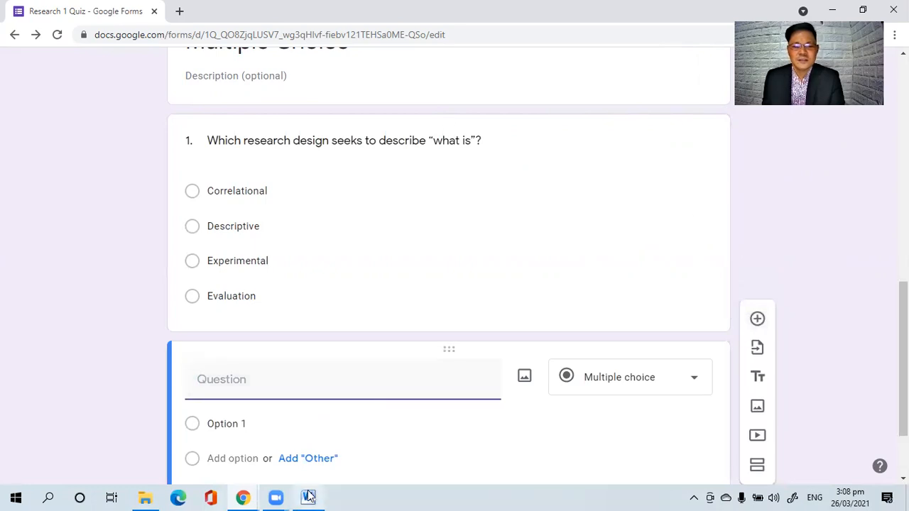
{"action": "mouse_move", "coordinate": [309, 497]}
{"action": "left_click", "coordinate": [332, 405]}
{"action": "left_click_drag", "start_coordinate": [192, 263], "coordinate": [515, 266]}
{"action": "key", "text": "ctrl+c"}
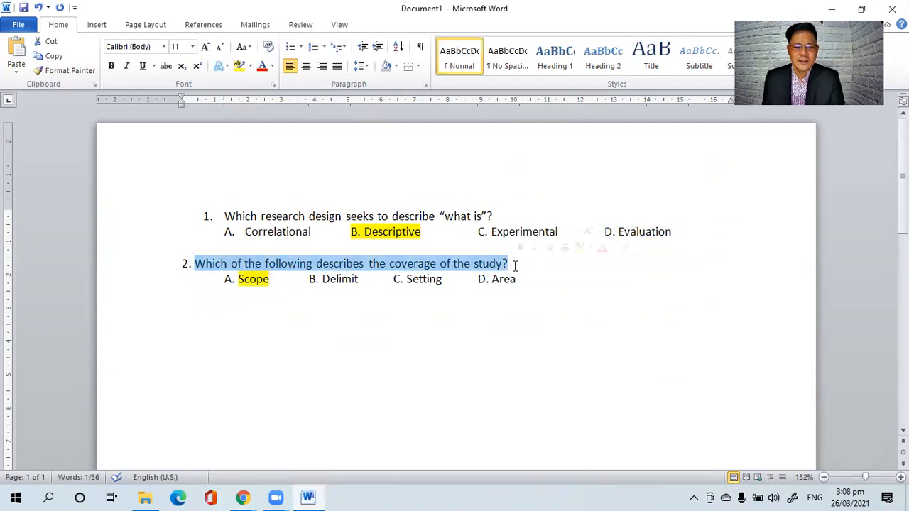
{"action": "left_click", "coordinate": [310, 496]}
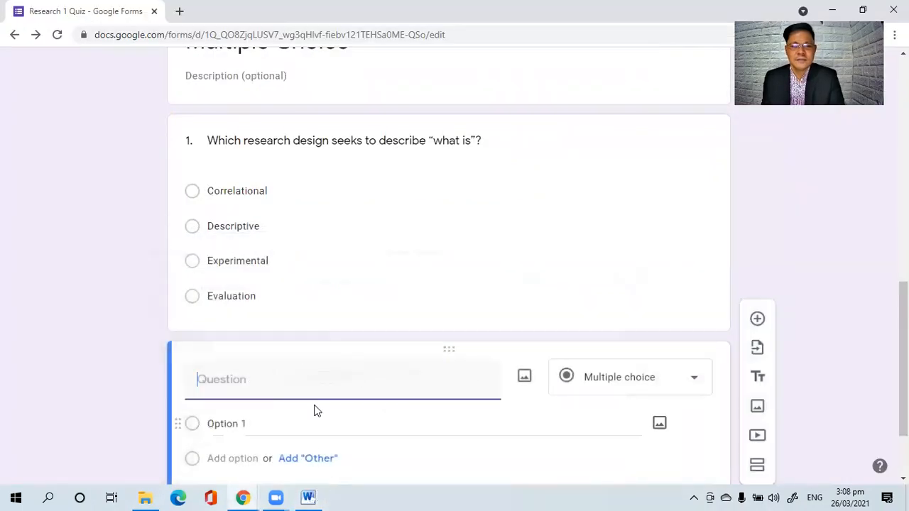
{"action": "key", "text": "ctrl+v"}
{"action": "scroll", "coordinate": [320, 406], "scroll_direction": "down", "scroll_amount": 2}
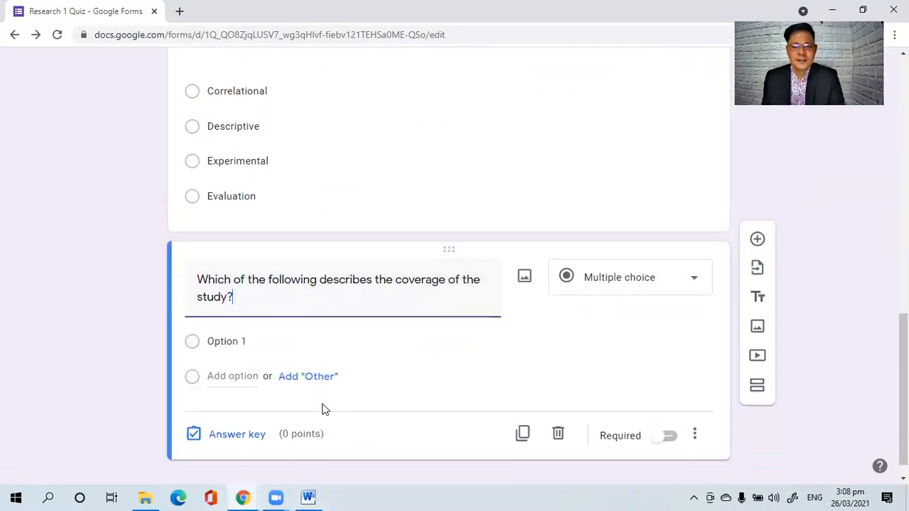
Replace the coverage question's first option with "Scope" copied from the Word document
{"action": "left_click", "coordinate": [310, 497]}
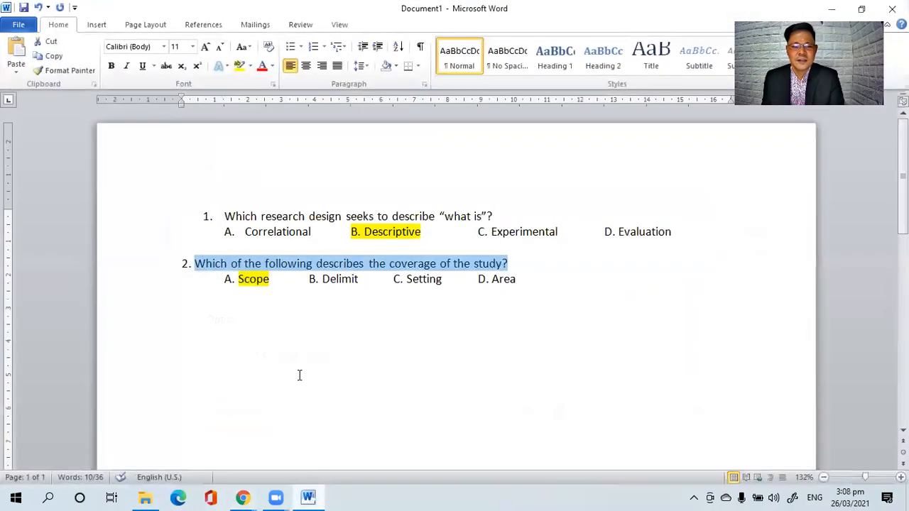
{"action": "left_click_drag", "start_coordinate": [274, 279], "coordinate": [237, 279]}
{"action": "key", "text": "ctrl+c"}
{"action": "left_click", "coordinate": [307, 496]}
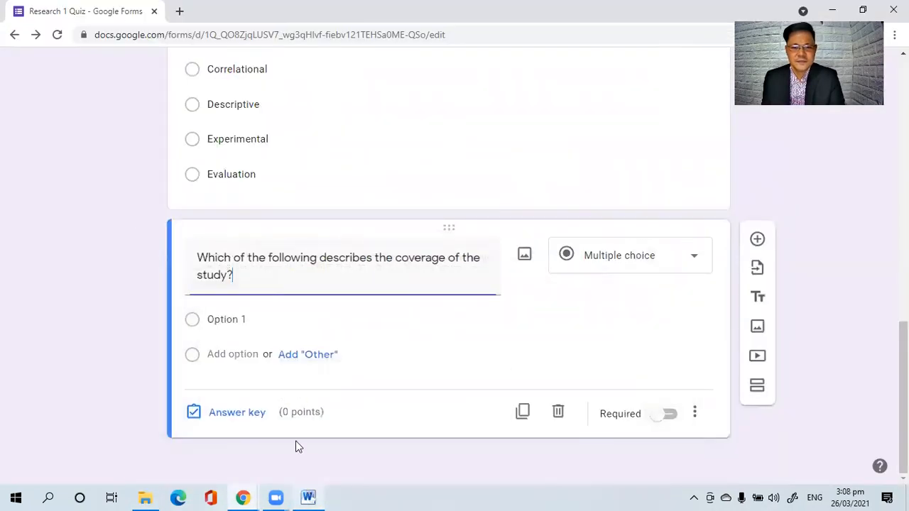
{"action": "left_click", "coordinate": [260, 324]}
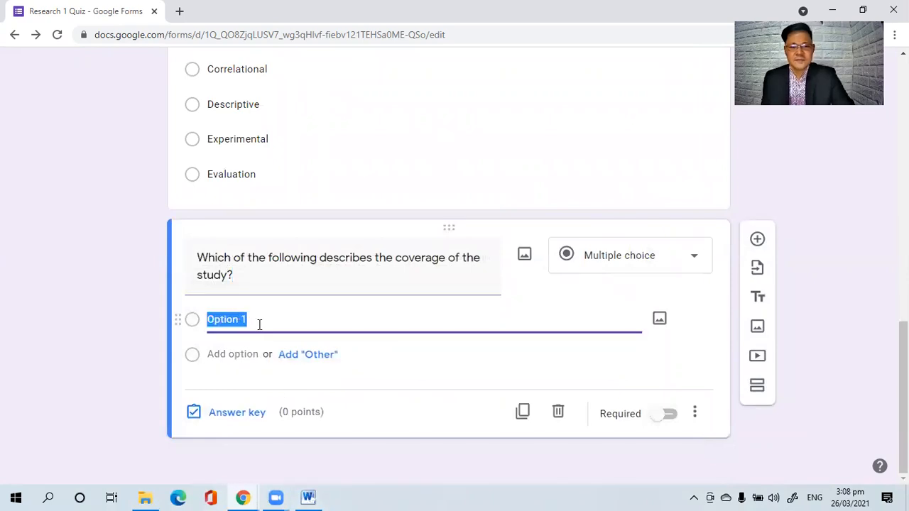
{"action": "key", "text": "ctrl+v"}
Add a second option to the coverage question and fill it with "Delimit" copied from the Word document
{"action": "left_click", "coordinate": [307, 496]}
{"action": "left_click_drag", "start_coordinate": [359, 278], "coordinate": [321, 277]}
{"action": "key", "text": "ctrl+c"}
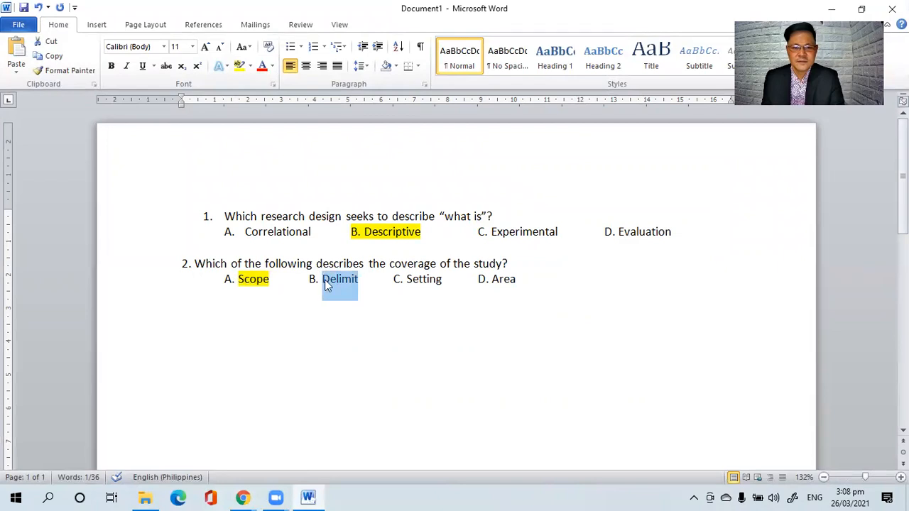
{"action": "left_click", "coordinate": [307, 496]}
{"action": "left_click", "coordinate": [246, 357]}
{"action": "key", "text": "ctrl+v"}
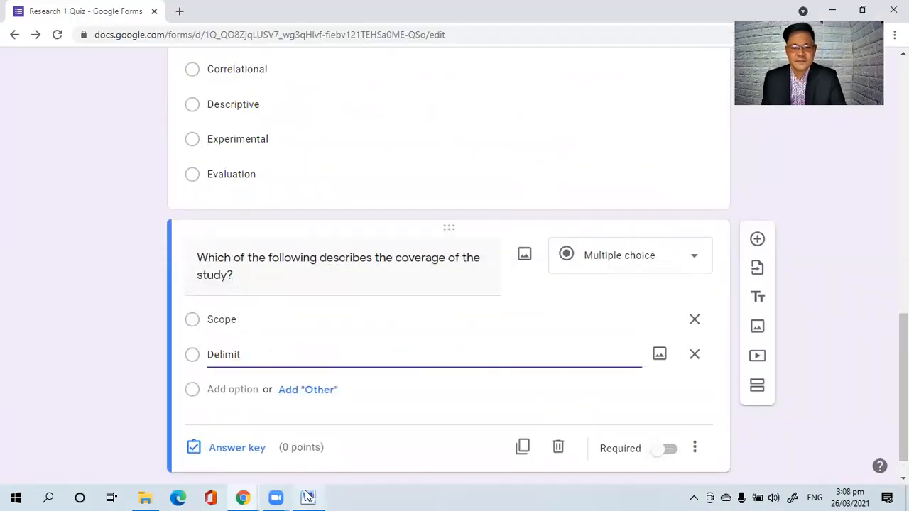
Add a third option to the coverage question and fill it with "Setting" copied from the Word document
{"action": "left_click", "coordinate": [307, 496]}
{"action": "left_click_drag", "start_coordinate": [448, 283], "coordinate": [414, 285]}
{"action": "key", "text": "ctrl+c"}
{"action": "left_click", "coordinate": [307, 496]}
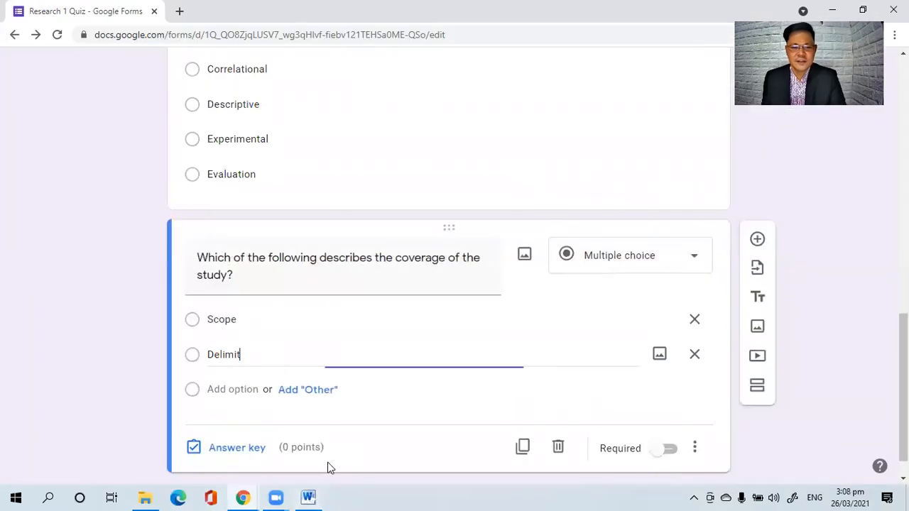
{"action": "left_click", "coordinate": [237, 389]}
{"action": "key", "text": "ctrl+v"}
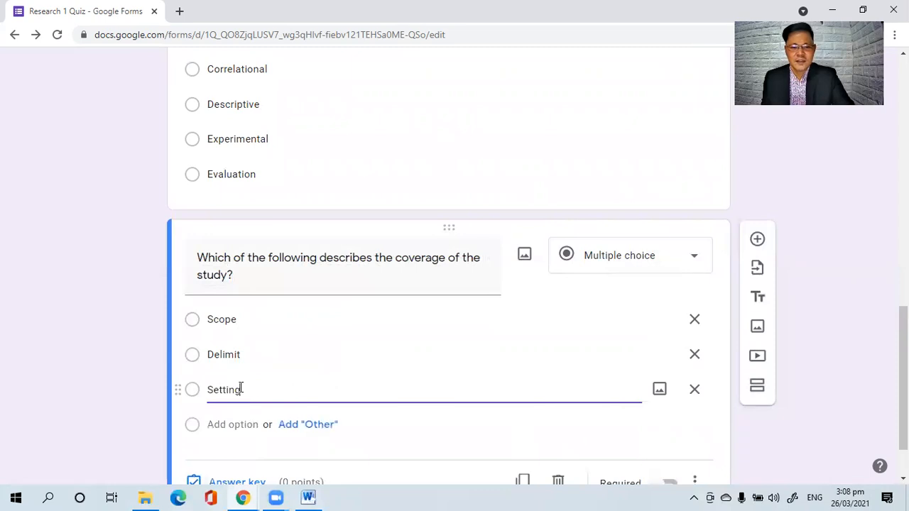
Add a fourth option to the coverage question and fill it with "Area" copied from the Word document
{"action": "left_click", "coordinate": [308, 496]}
{"action": "left_click_drag", "start_coordinate": [524, 282], "coordinate": [495, 287]}
{"action": "key", "text": "ctrl+c"}
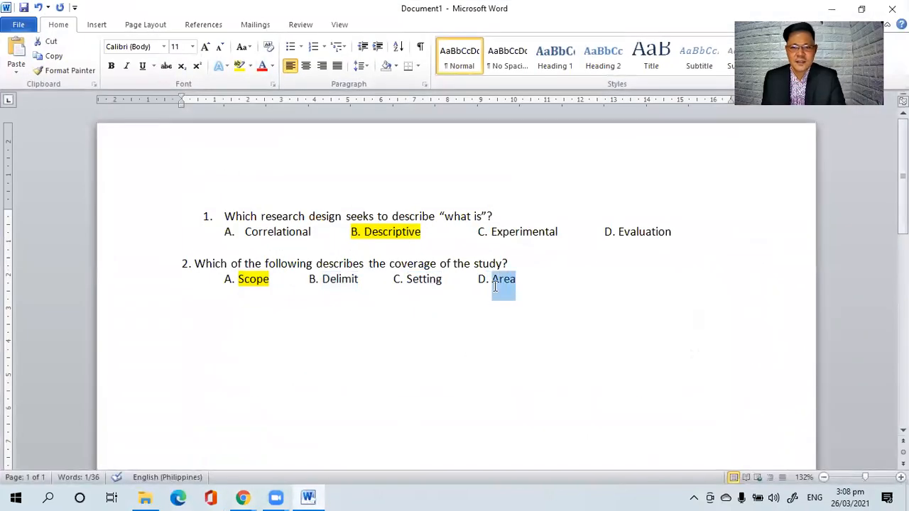
{"action": "left_click", "coordinate": [316, 495]}
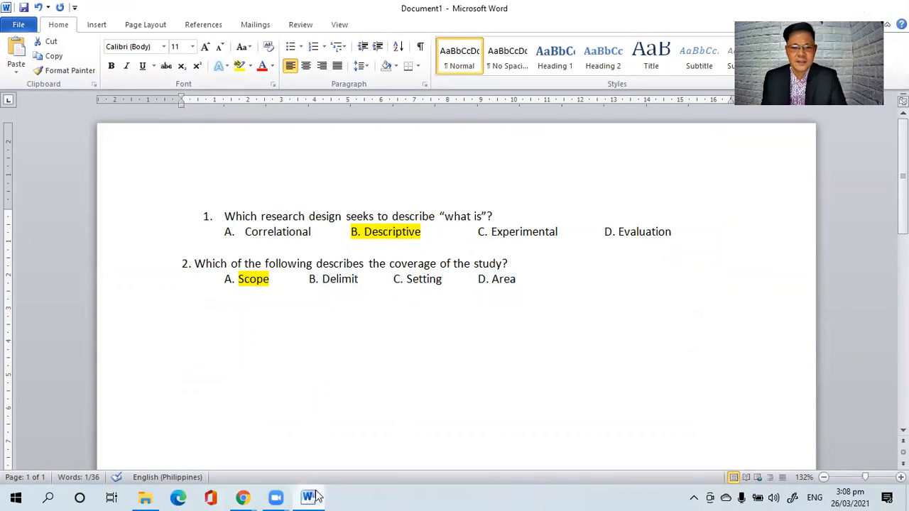
{"action": "left_click", "coordinate": [252, 424]}
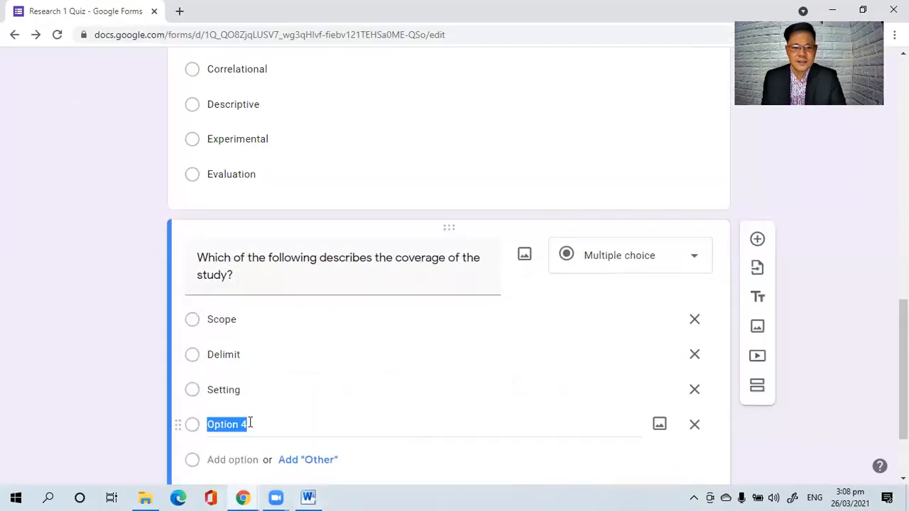
{"action": "key", "text": "ctrl+v"}
{"action": "scroll", "coordinate": [426, 357], "scroll_direction": "down", "scroll_amount": 2}
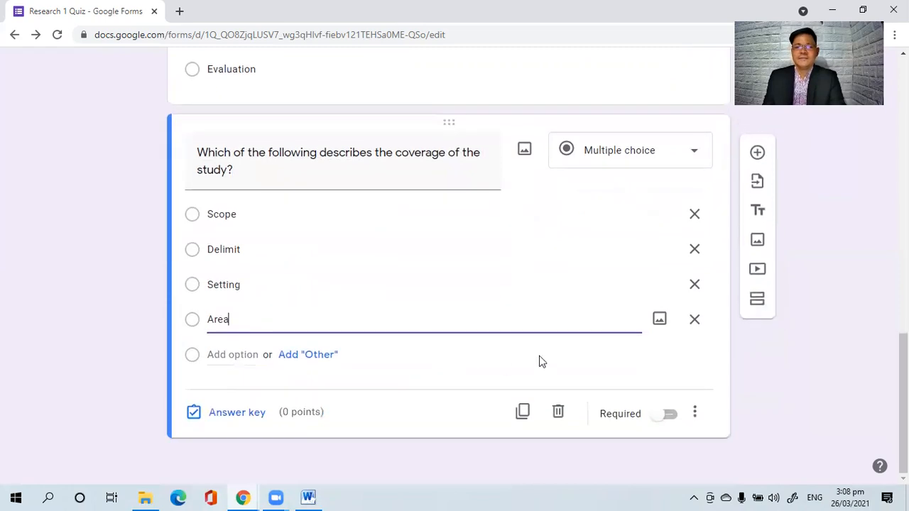
Turn on shuffled option order for the coverage question and set its answer key to Scope, raising the score by one point
{"action": "left_click", "coordinate": [697, 414]}
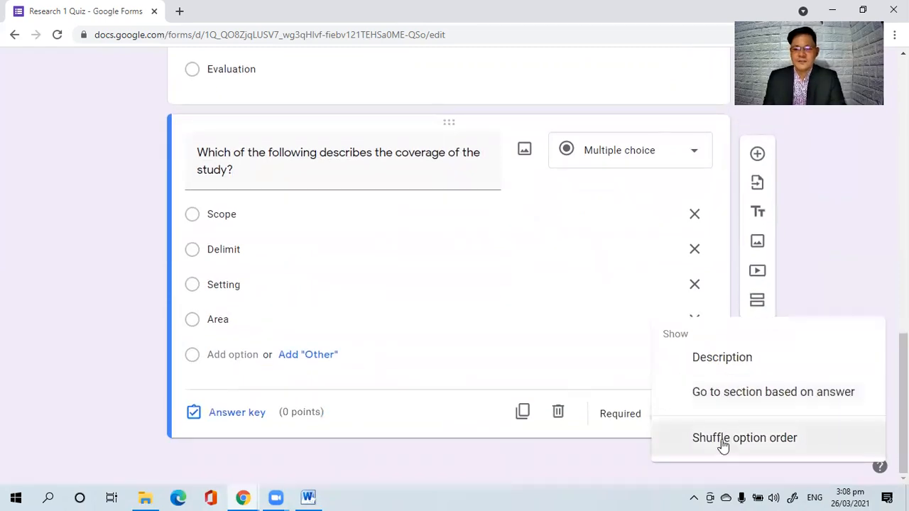
{"action": "left_click", "coordinate": [722, 441]}
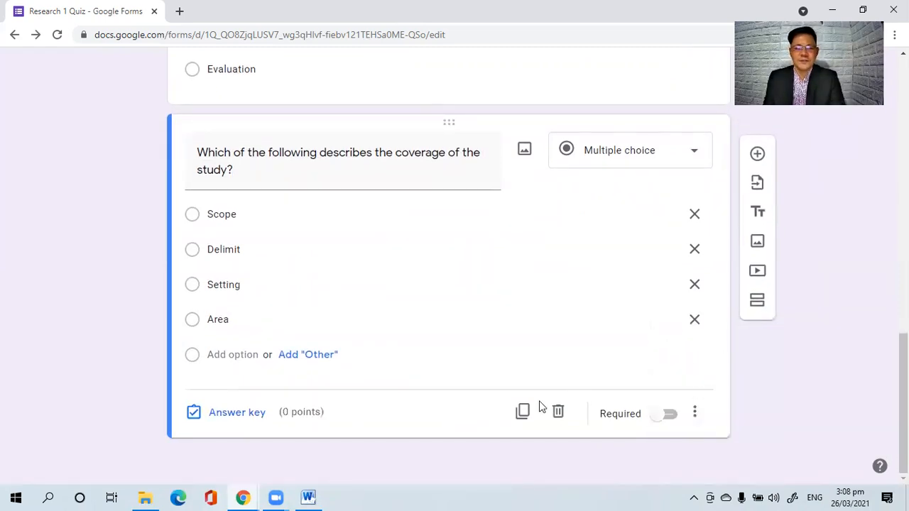
{"action": "left_click", "coordinate": [233, 418]}
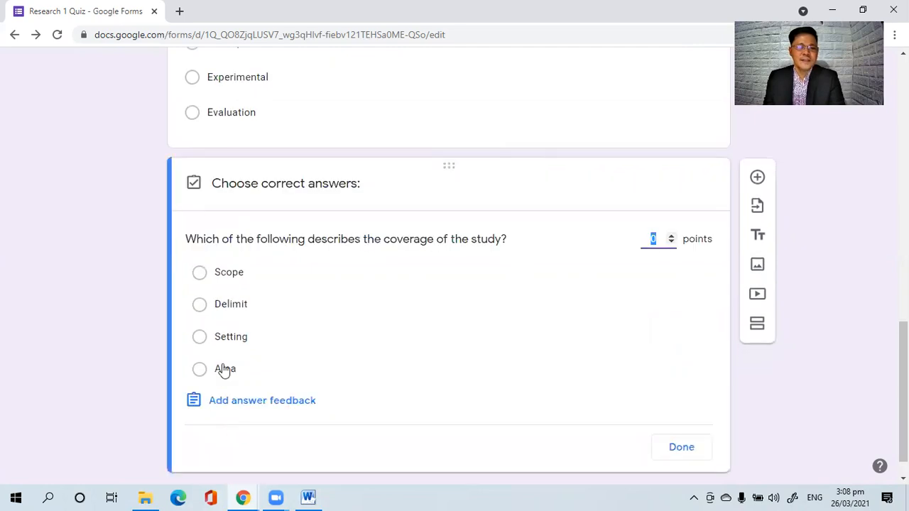
{"action": "left_click", "coordinate": [214, 279]}
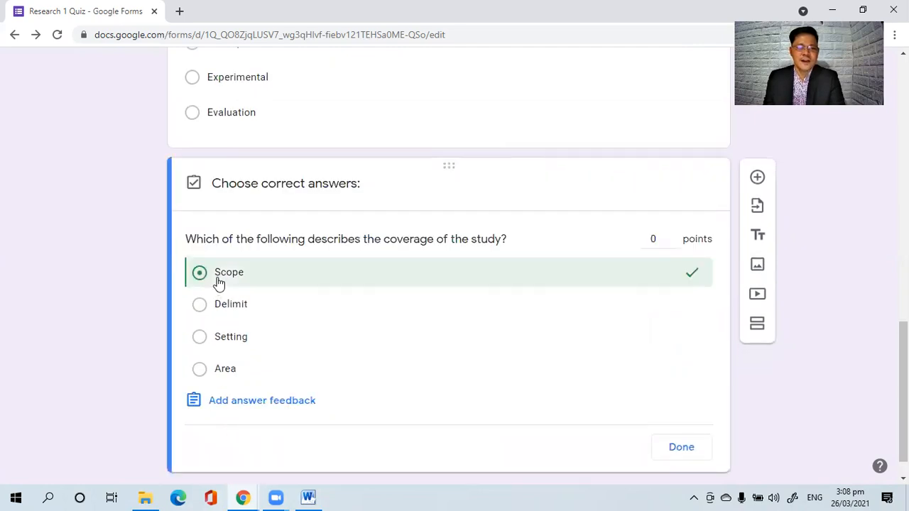
{"action": "left_click", "coordinate": [670, 236]}
{"action": "left_click", "coordinate": [675, 448]}
{"action": "scroll", "coordinate": [865, 388], "scroll_direction": "up", "scroll_amount": 15}
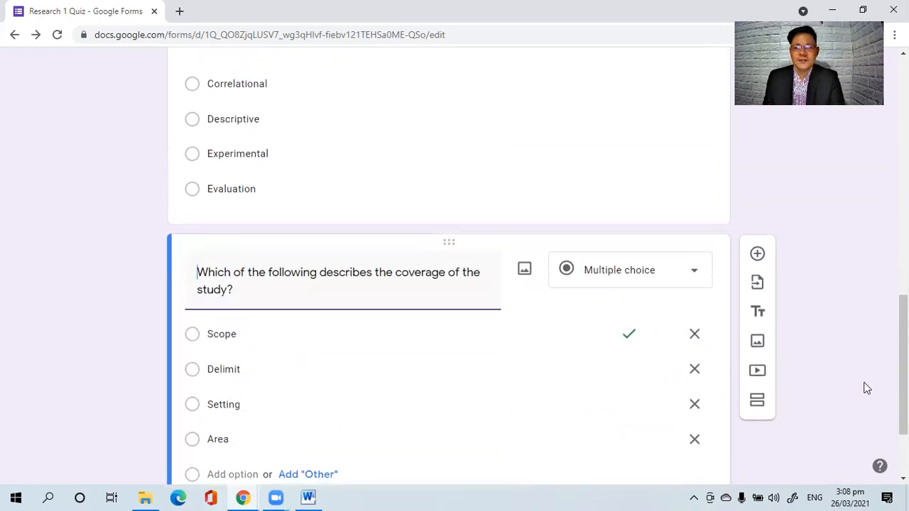
Set the form's header image to the illustrated bookshelf from the Work and School themes
{"action": "scroll", "coordinate": [866, 388], "scroll_direction": "up", "scroll_amount": 1}
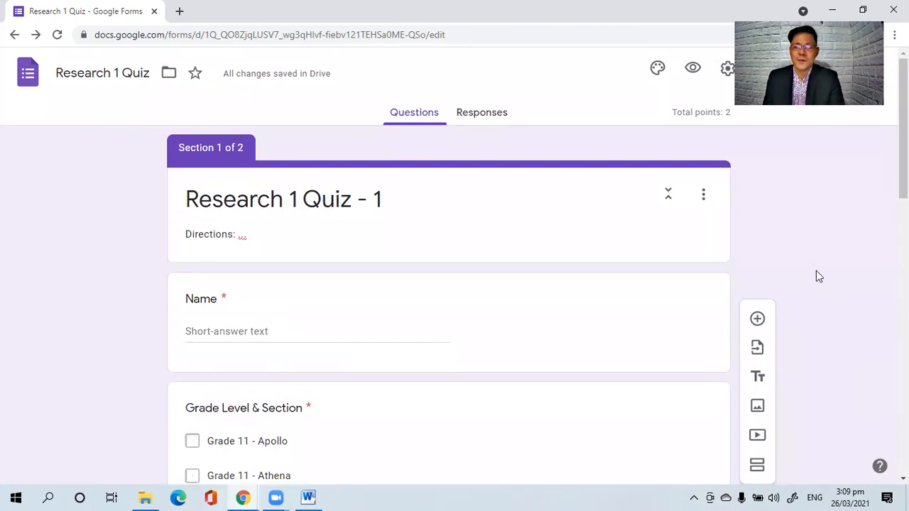
{"action": "left_click", "coordinate": [658, 70]}
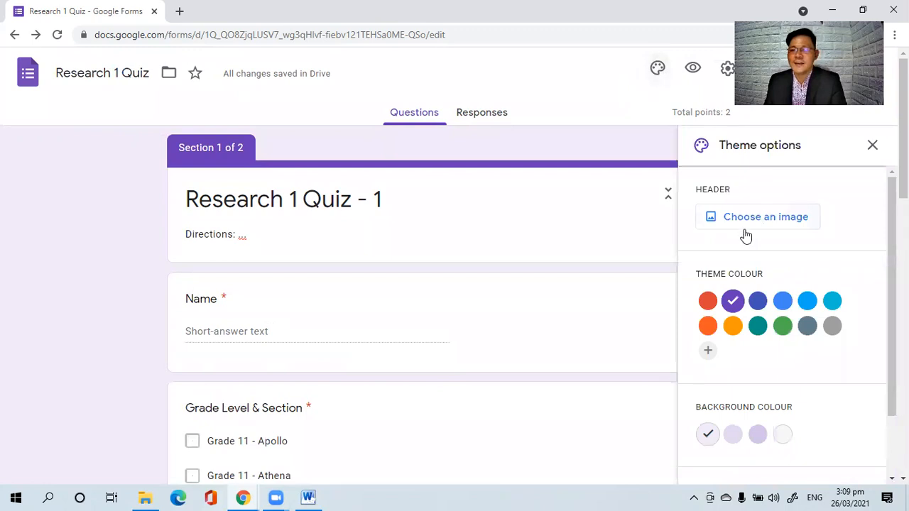
{"action": "left_click", "coordinate": [746, 226]}
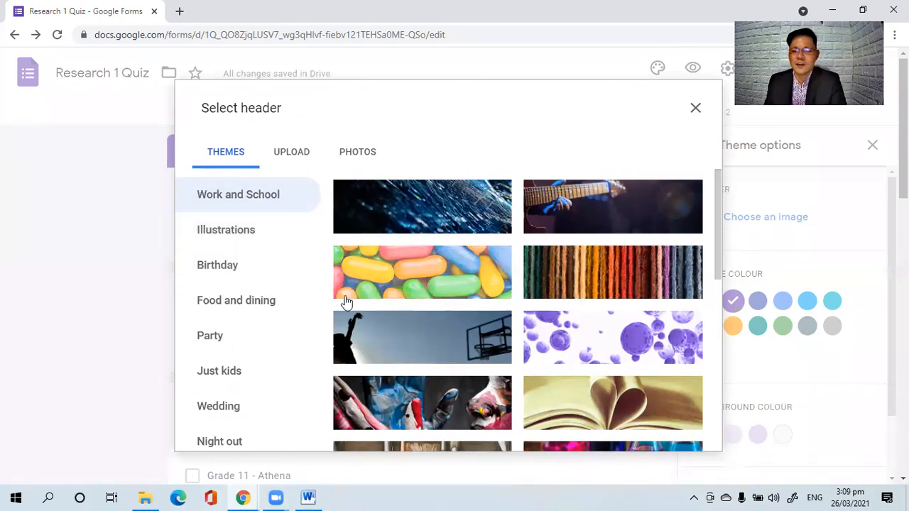
{"action": "scroll", "coordinate": [522, 326], "scroll_direction": "down", "scroll_amount": 6}
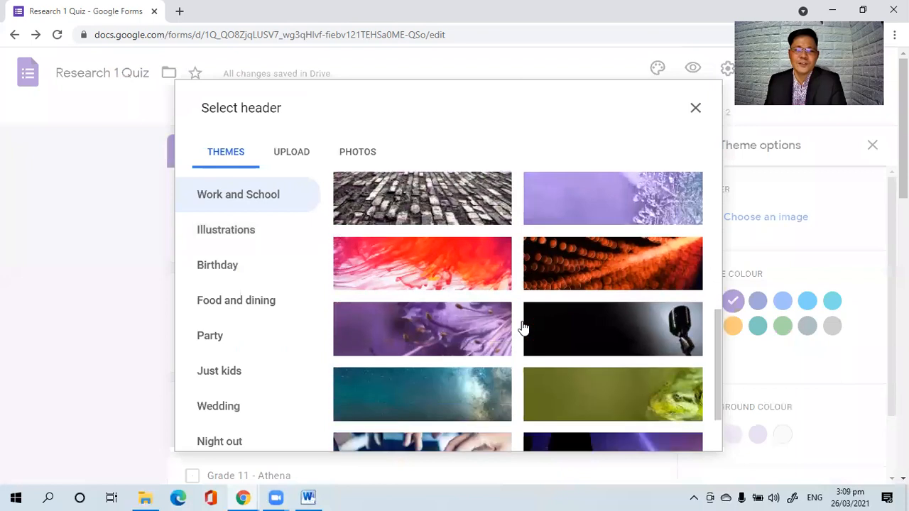
{"action": "scroll", "coordinate": [521, 327], "scroll_direction": "down", "scroll_amount": 6}
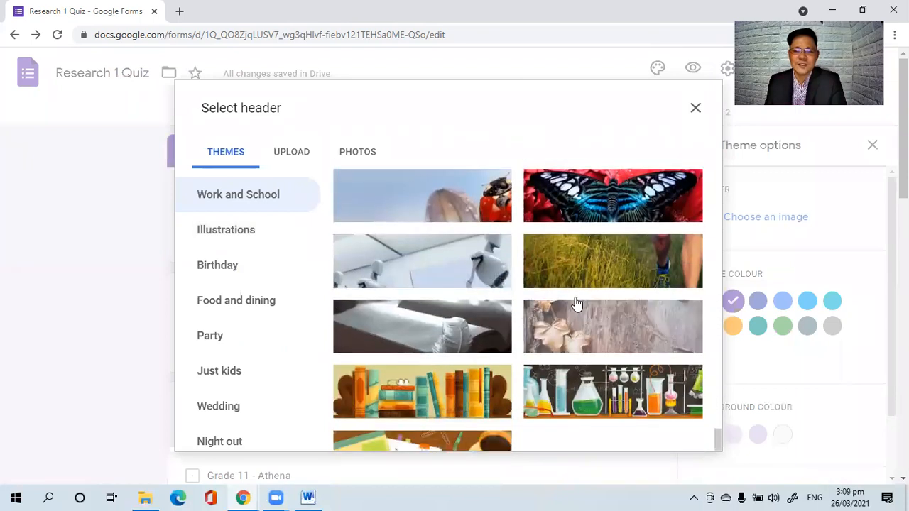
{"action": "scroll", "coordinate": [576, 304], "scroll_direction": "down", "scroll_amount": 2}
{"action": "left_click", "coordinate": [390, 266]}
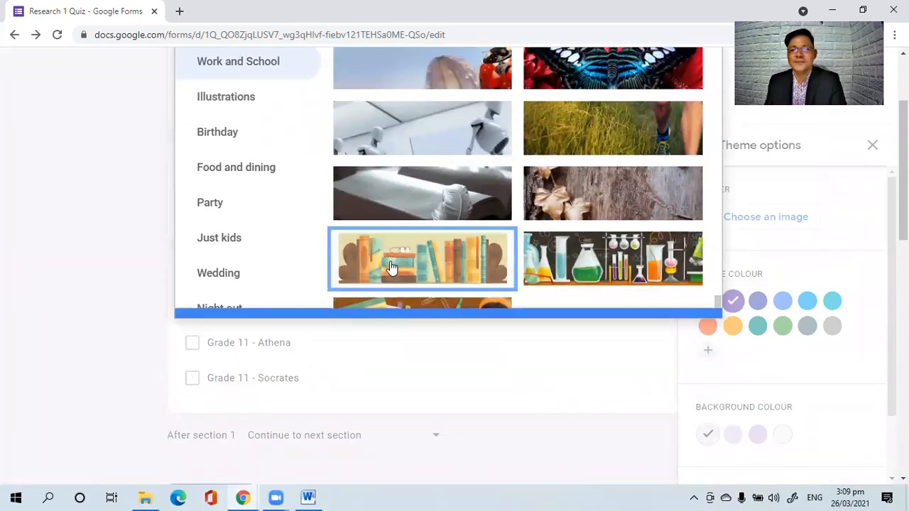
{"action": "left_click", "coordinate": [682, 302]}
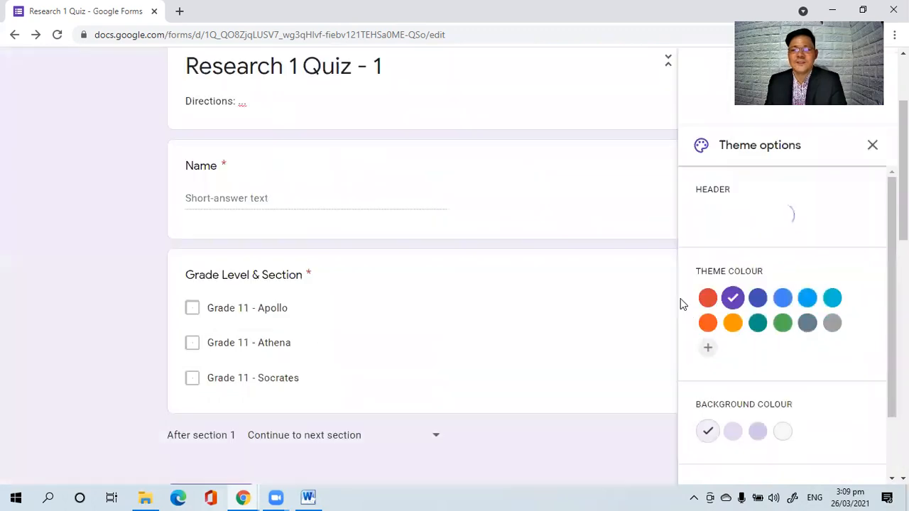
{"action": "scroll", "coordinate": [601, 292], "scroll_direction": "up", "scroll_amount": 2}
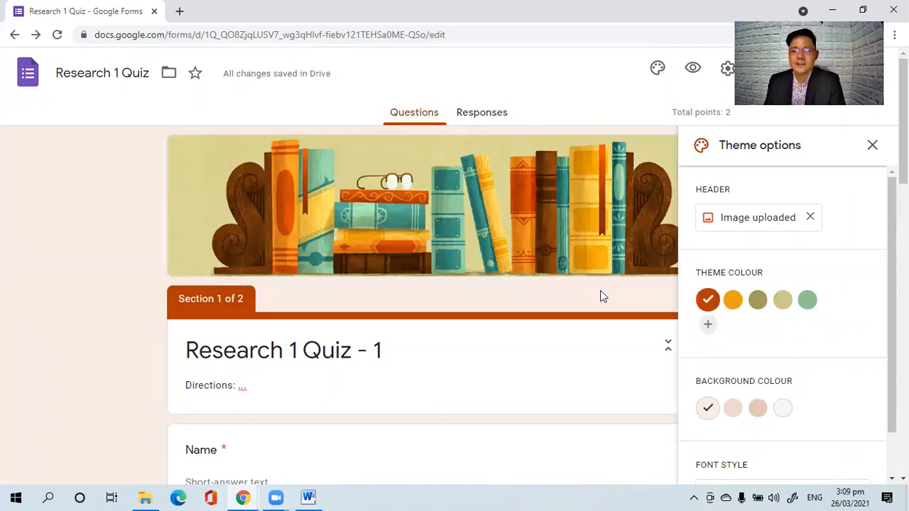
Set the form's theme colour to orange and its font style to Formal, and close the theme options
{"action": "left_click", "coordinate": [731, 301]}
{"action": "left_click", "coordinate": [756, 301]}
{"action": "left_click", "coordinate": [733, 302]}
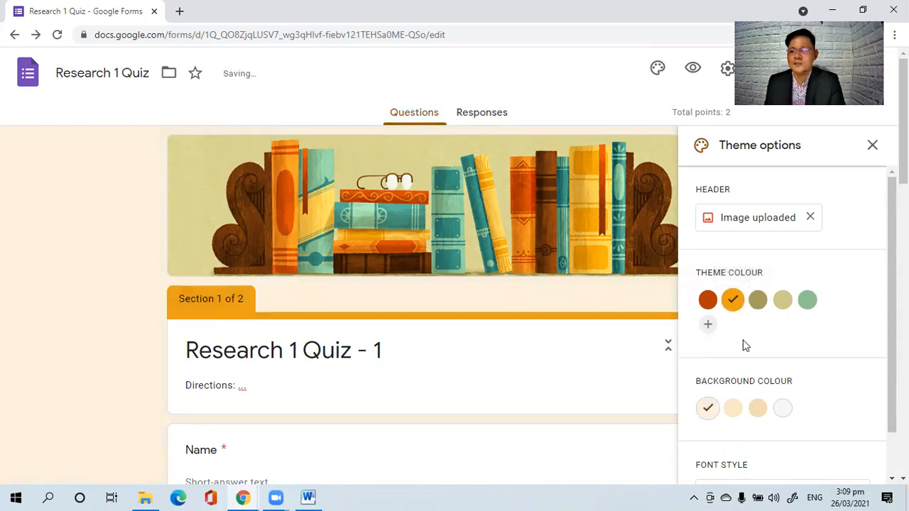
{"action": "scroll", "coordinate": [742, 346], "scroll_direction": "down", "scroll_amount": 1}
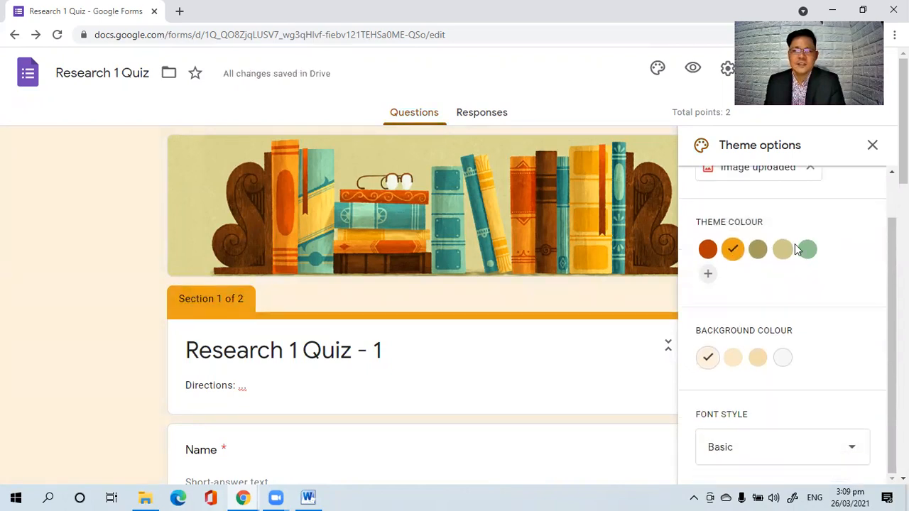
{"action": "left_click", "coordinate": [743, 446]}
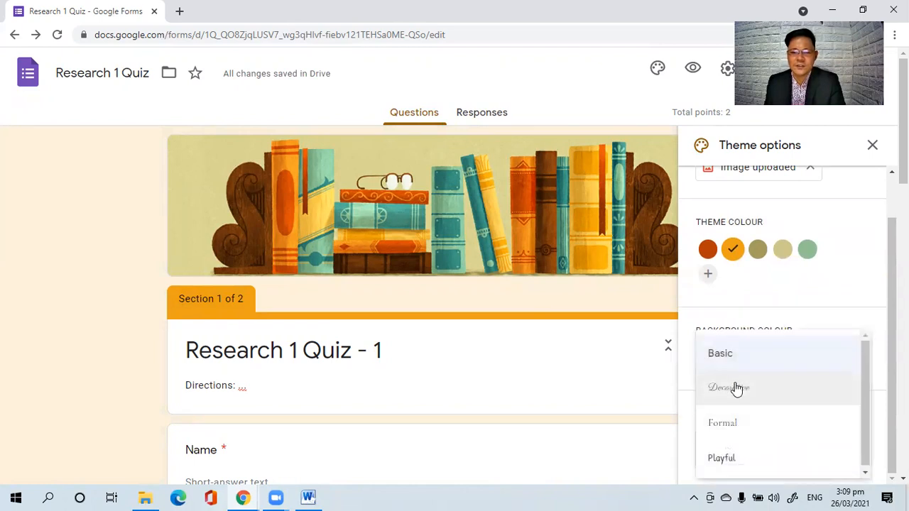
{"action": "left_click", "coordinate": [740, 432]}
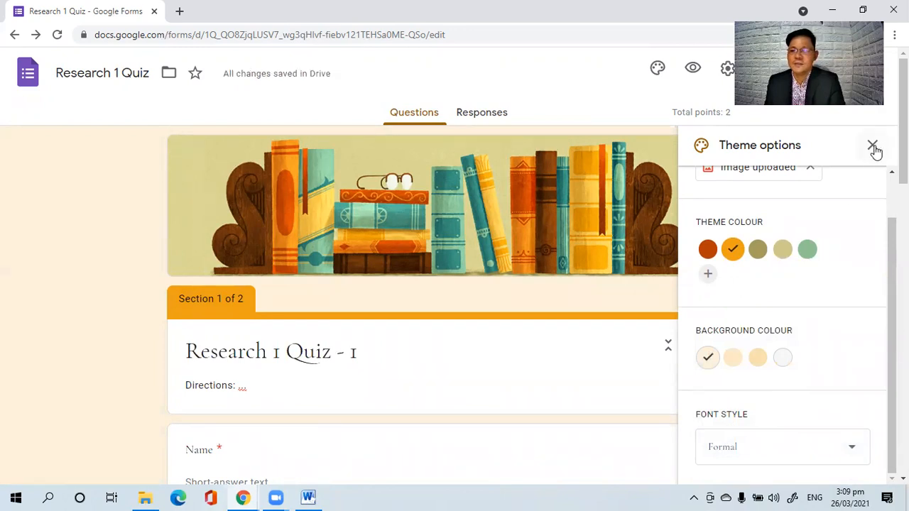
{"action": "left_click", "coordinate": [872, 145]}
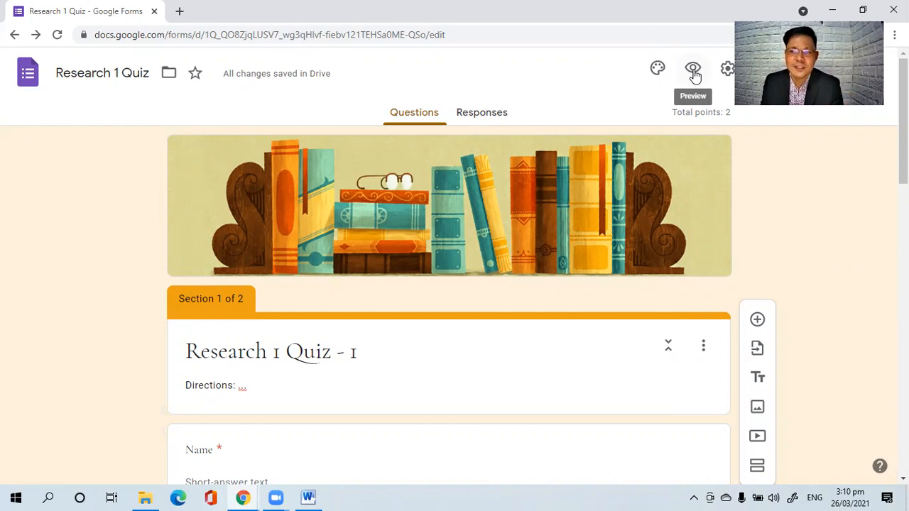
Preview the quiz as a respondent and look over its header, directions and identification questions
{"action": "left_click", "coordinate": [693, 70]}
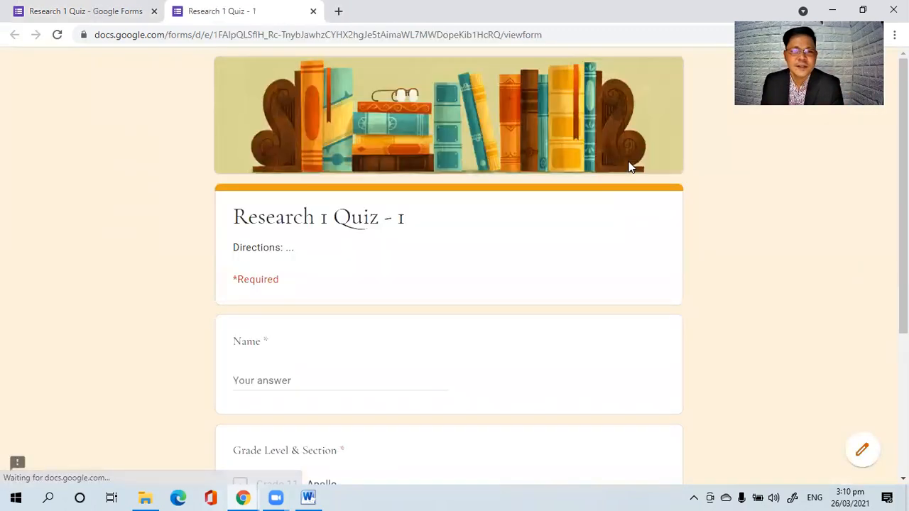
{"action": "scroll", "coordinate": [628, 166], "scroll_direction": "down", "scroll_amount": 3}
{"action": "scroll", "coordinate": [628, 167], "scroll_direction": "up", "scroll_amount": 3}
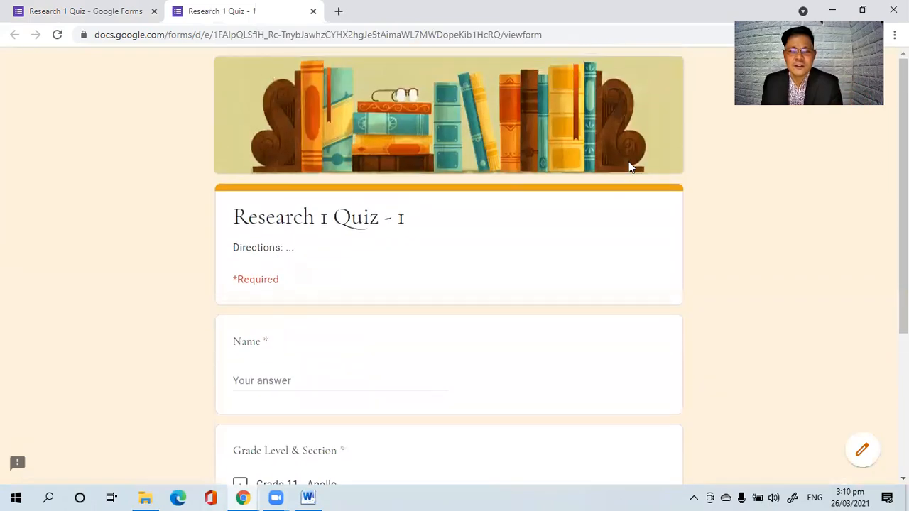
{"action": "scroll", "coordinate": [628, 167], "scroll_direction": "down", "scroll_amount": 1}
{"action": "scroll", "coordinate": [628, 167], "scroll_direction": "up", "scroll_amount": 1}
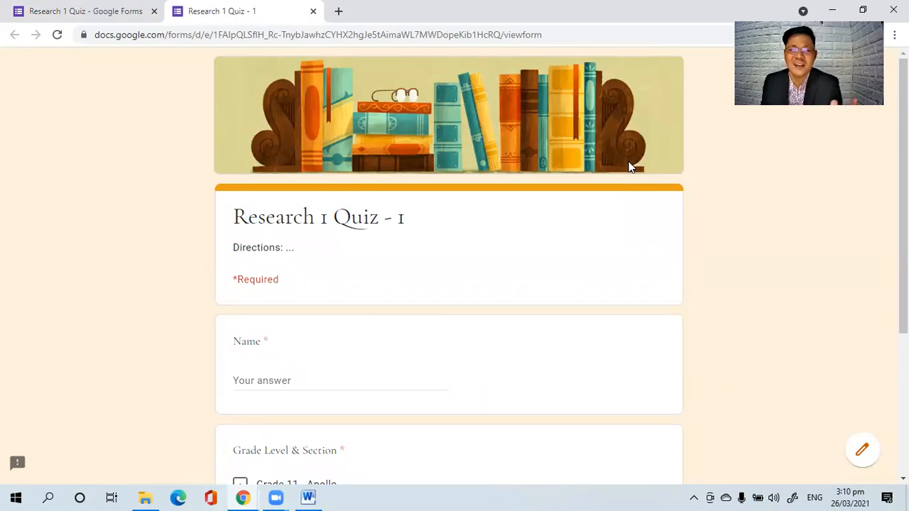
{"action": "scroll", "coordinate": [628, 167], "scroll_direction": "down", "scroll_amount": 3}
{"action": "scroll", "coordinate": [629, 167], "scroll_direction": "up", "scroll_amount": 1}
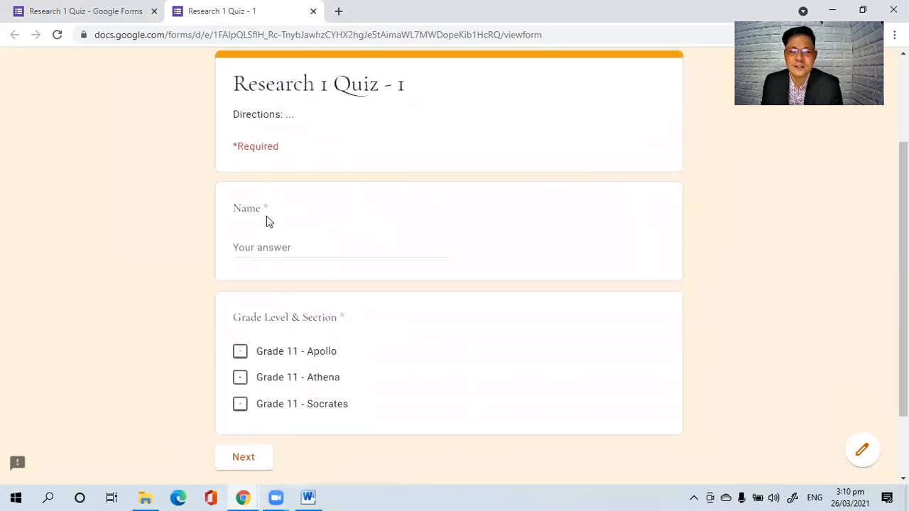
Fill in the respondent's name, select Grade 11 - Apollo as the section, and continue to the Multiple Choice section
{"action": "left_click", "coordinate": [333, 247]}
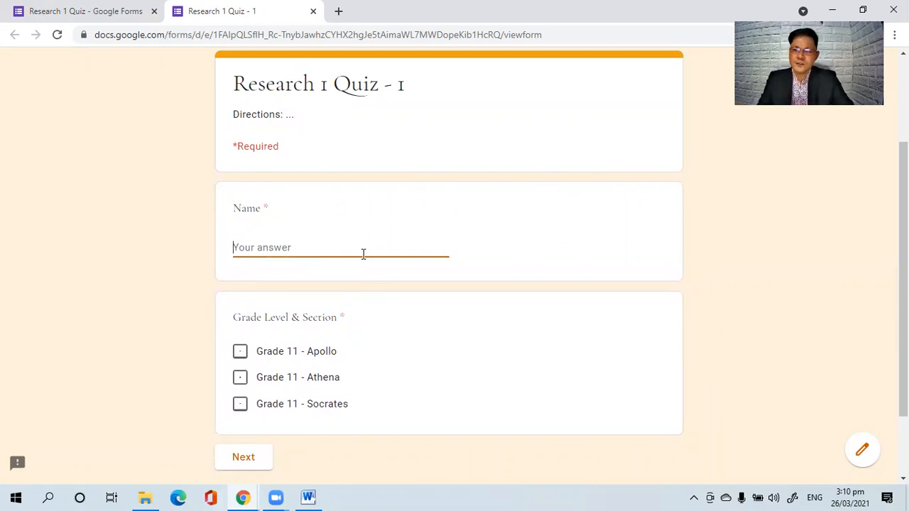
{"action": "type", "text": "maurice"}
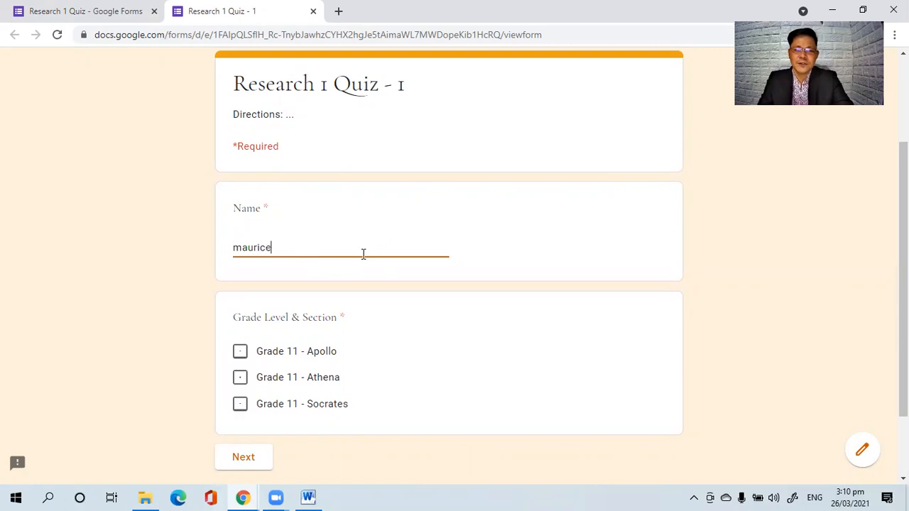
{"action": "left_click", "coordinate": [246, 354]}
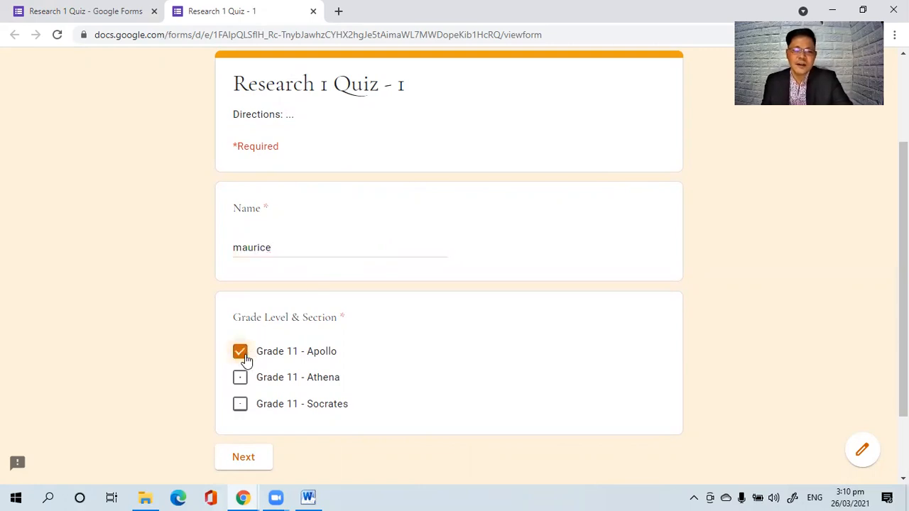
{"action": "scroll", "coordinate": [289, 363], "scroll_direction": "down", "scroll_amount": 2}
{"action": "left_click", "coordinate": [254, 393]}
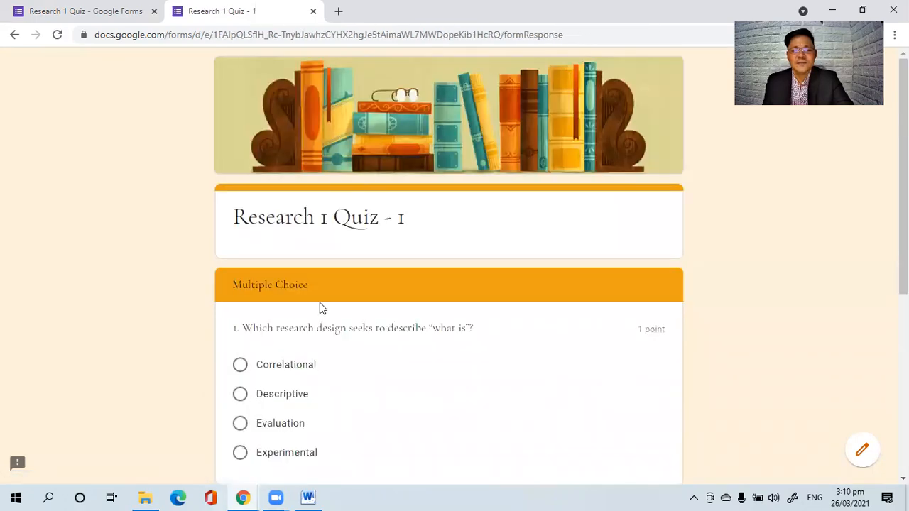
Answer the research design question with Correlational and the coverage question with Scope, and submit the test response
{"action": "scroll", "coordinate": [320, 302], "scroll_direction": "down", "scroll_amount": 2}
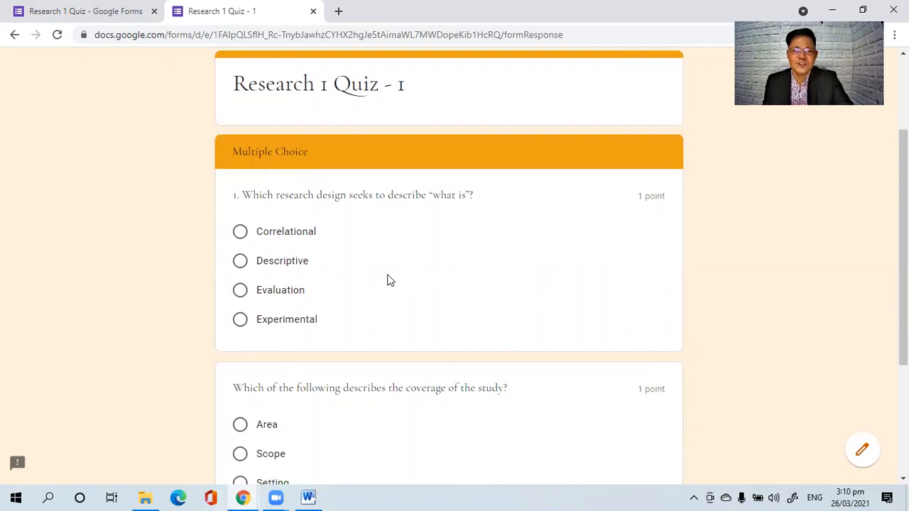
{"action": "left_click", "coordinate": [242, 236]}
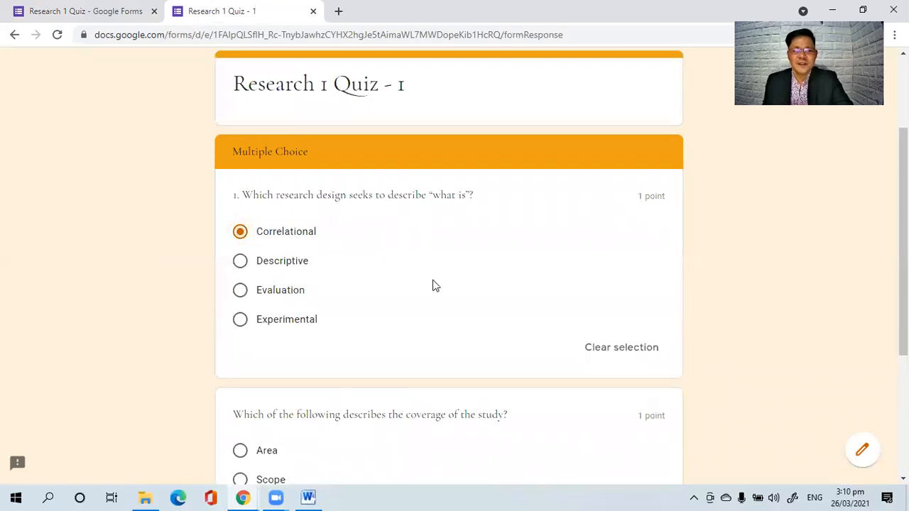
{"action": "scroll", "coordinate": [435, 286], "scroll_direction": "down", "scroll_amount": 3}
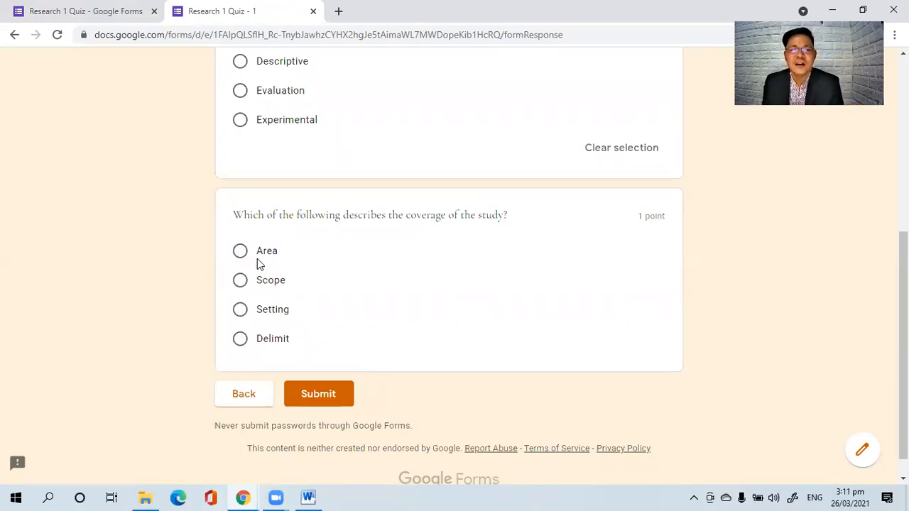
{"action": "left_click", "coordinate": [243, 284]}
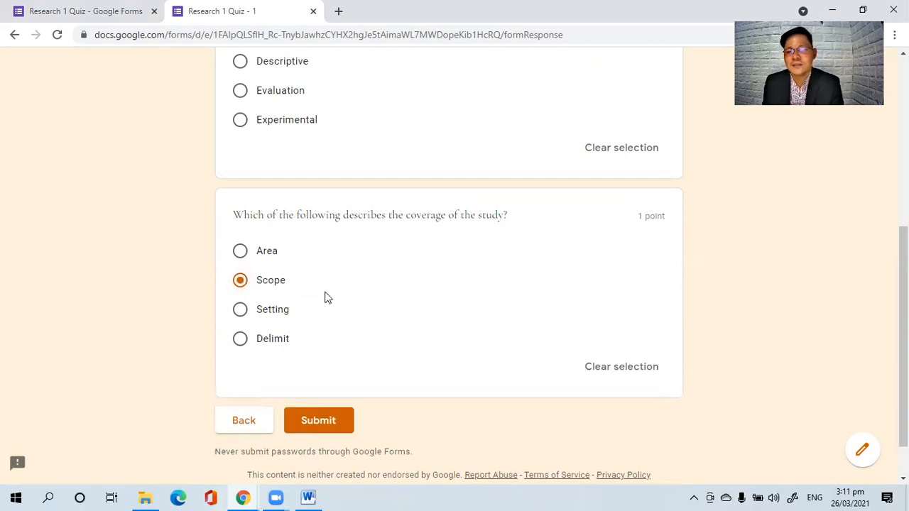
{"action": "left_click", "coordinate": [330, 421]}
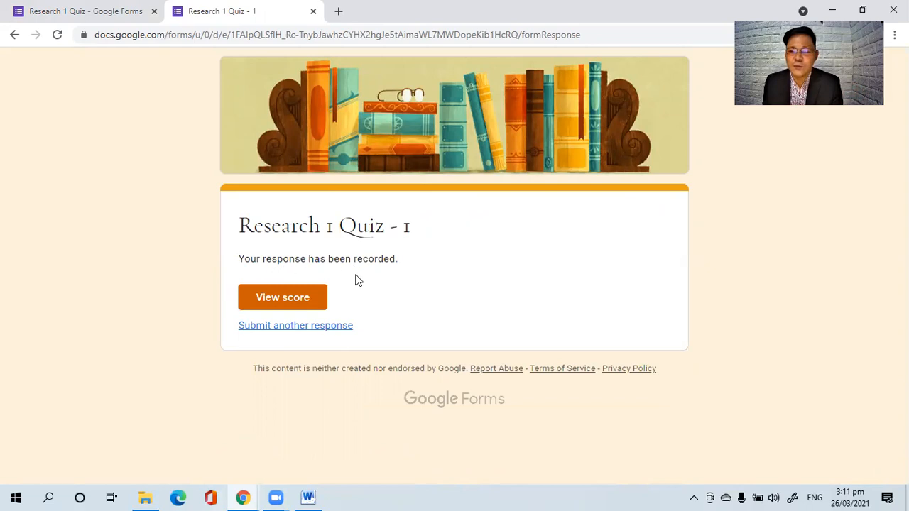
View the test response's score and review the total points, the marking of each answer and the correct answers
{"action": "left_click", "coordinate": [290, 300]}
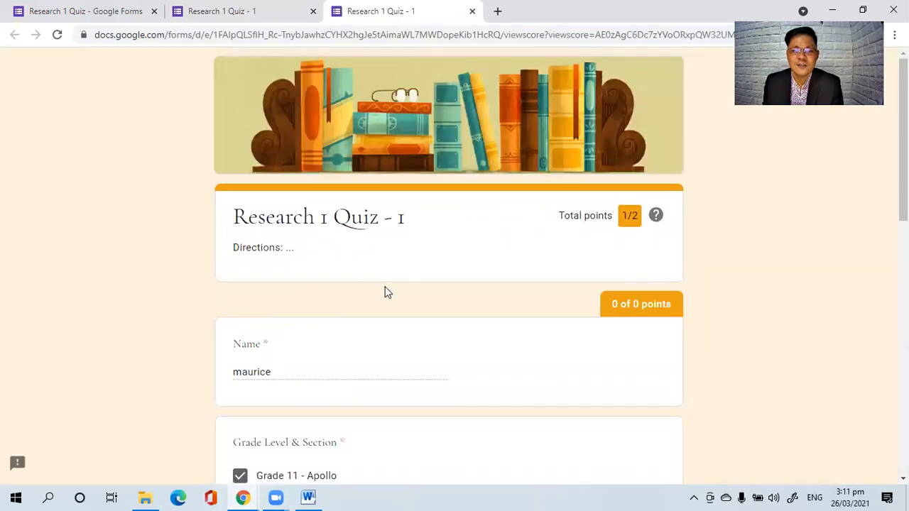
{"action": "scroll", "coordinate": [386, 293], "scroll_direction": "down", "scroll_amount": 5}
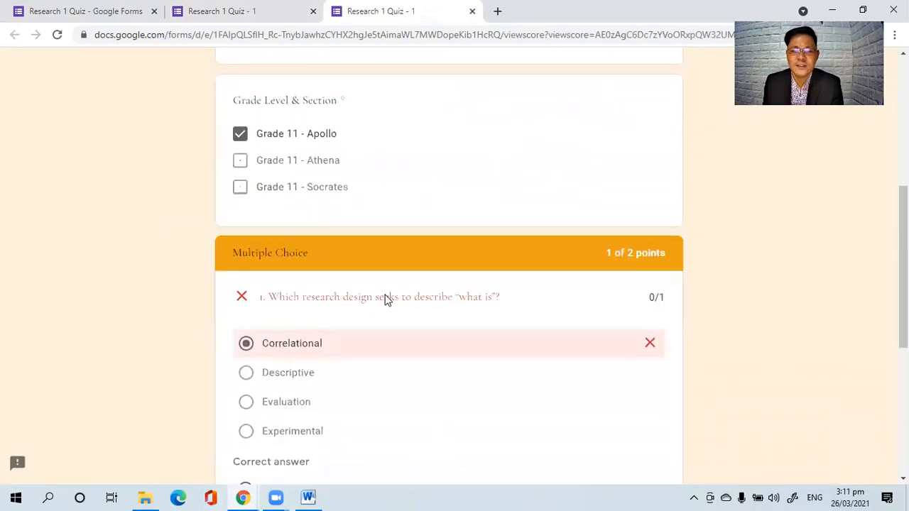
{"action": "scroll", "coordinate": [387, 297], "scroll_direction": "down", "scroll_amount": 1}
{"action": "scroll", "coordinate": [387, 282], "scroll_direction": "down", "scroll_amount": 4}
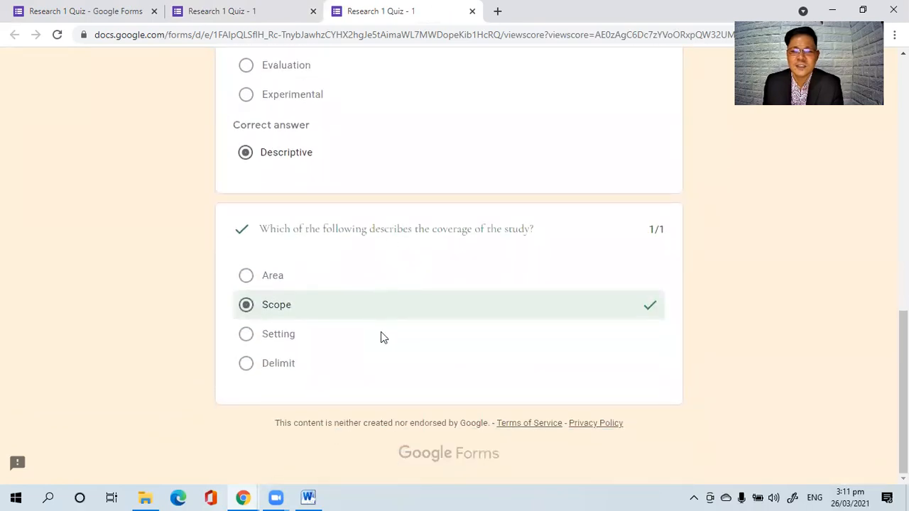
{"action": "scroll", "coordinate": [381, 336], "scroll_direction": "up", "scroll_amount": 2}
{"action": "scroll", "coordinate": [382, 334], "scroll_direction": "up", "scroll_amount": 7}
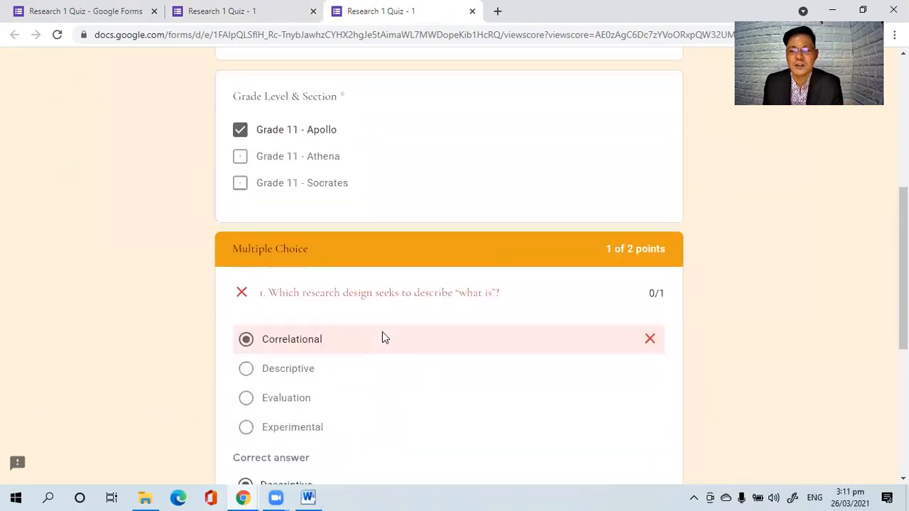
{"action": "scroll", "coordinate": [382, 337], "scroll_direction": "up", "scroll_amount": 1}
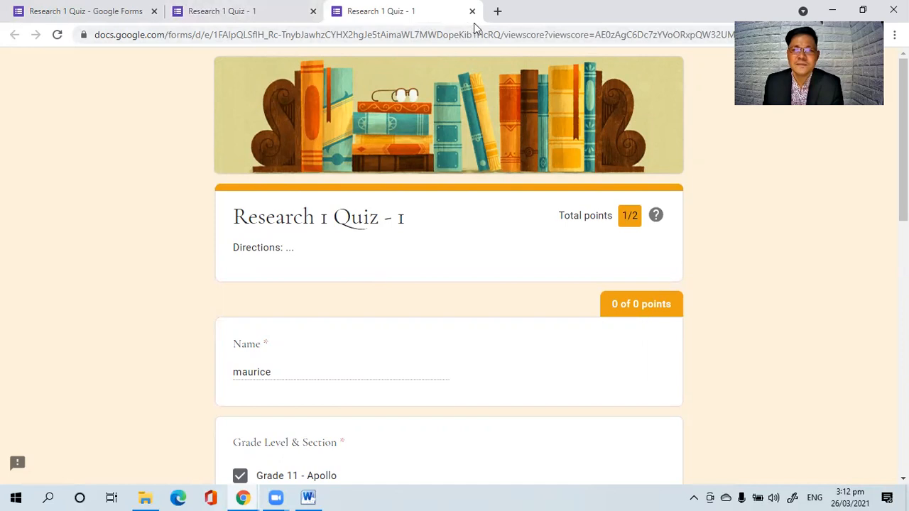
Close the response confirmation and score pages and return to the form editor
{"action": "left_click", "coordinate": [200, 10]}
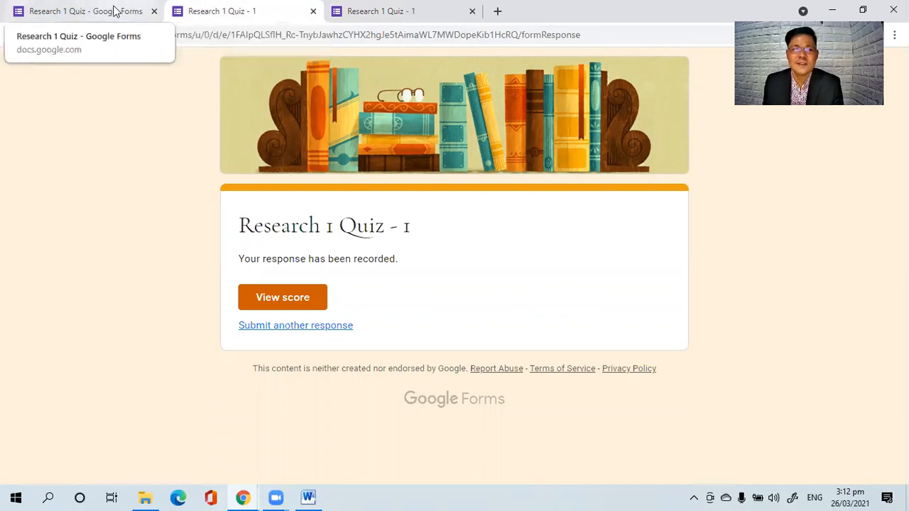
{"action": "key", "text": "ctrl+w"}
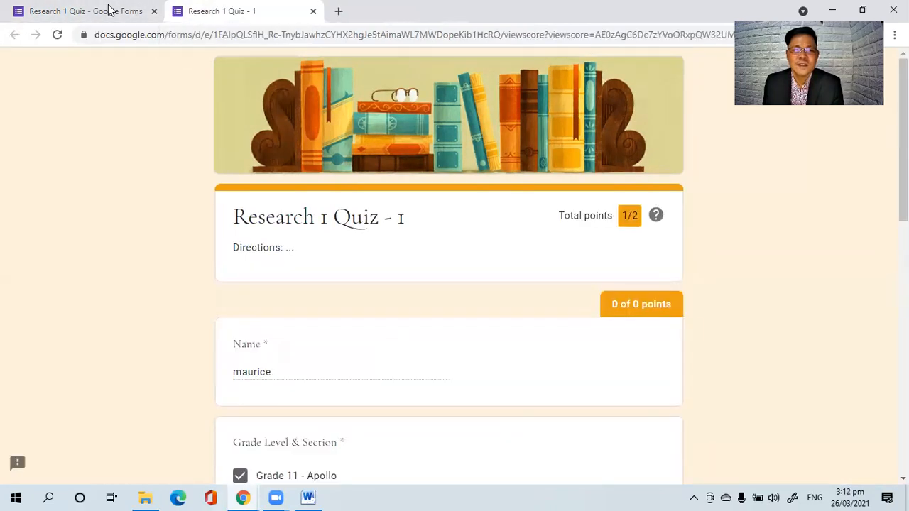
{"action": "key", "text": "ctrl+w"}
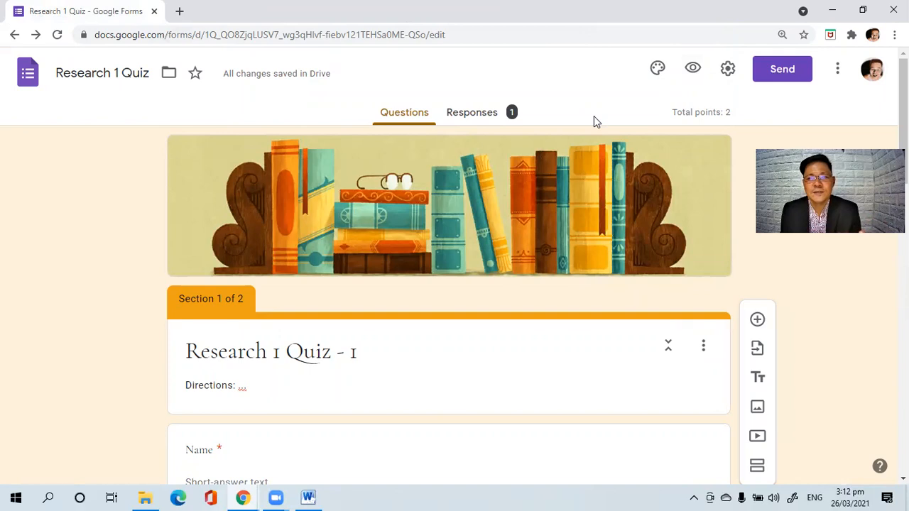
Open the form's sending options, choose sharing by link, shorten the URL, and copy the link
{"action": "left_click", "coordinate": [781, 71]}
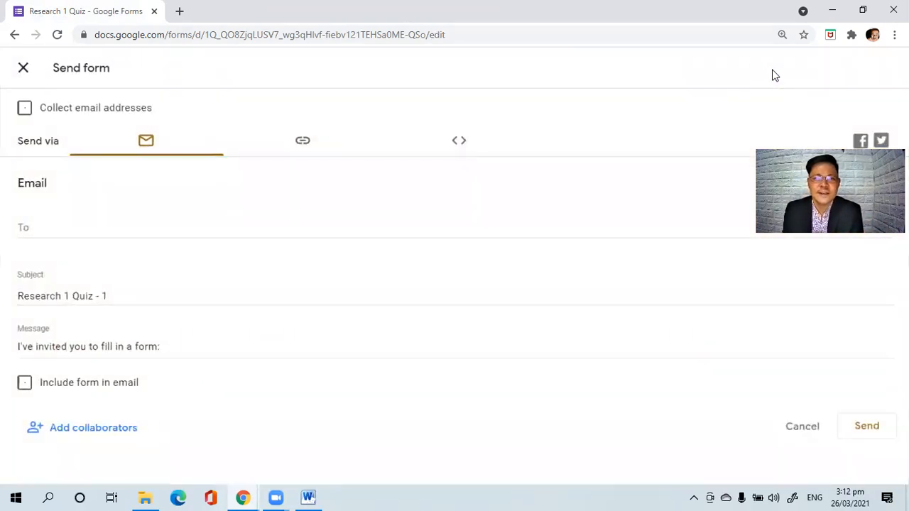
{"action": "left_click", "coordinate": [72, 227]}
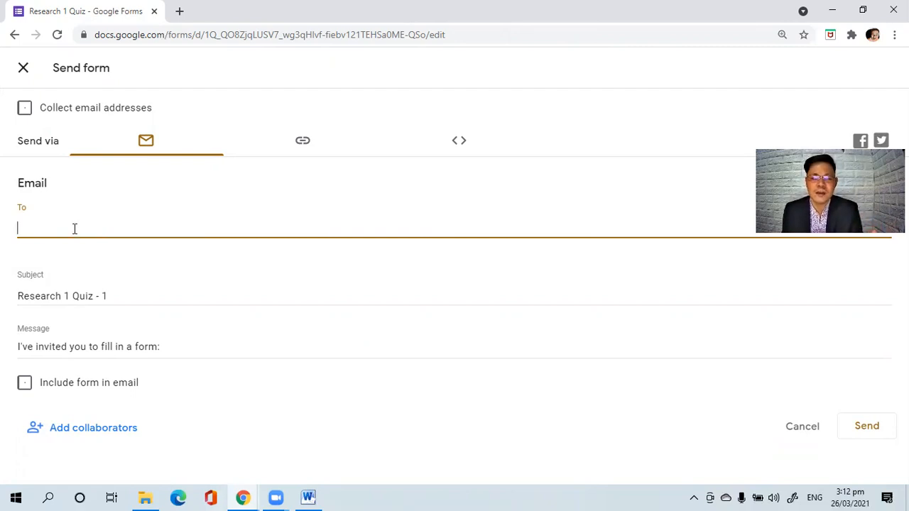
{"action": "left_click", "coordinate": [303, 144]}
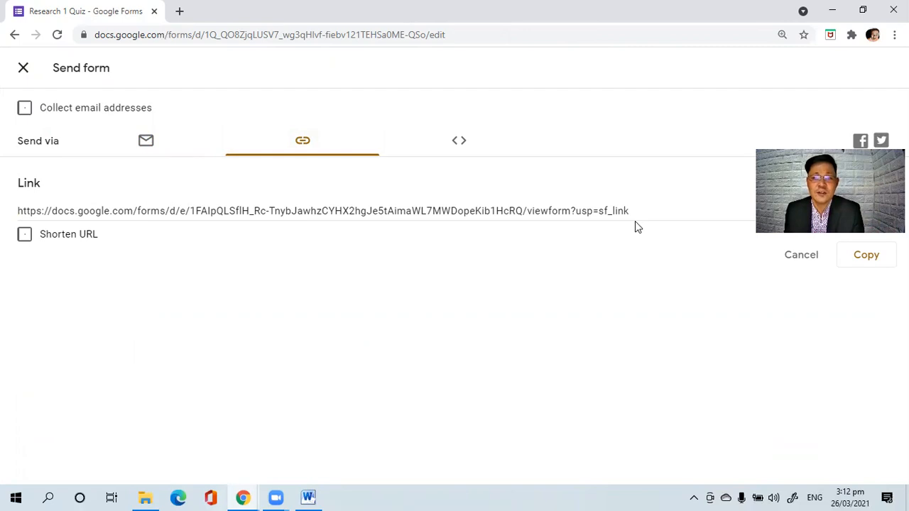
{"action": "left_click", "coordinate": [24, 236]}
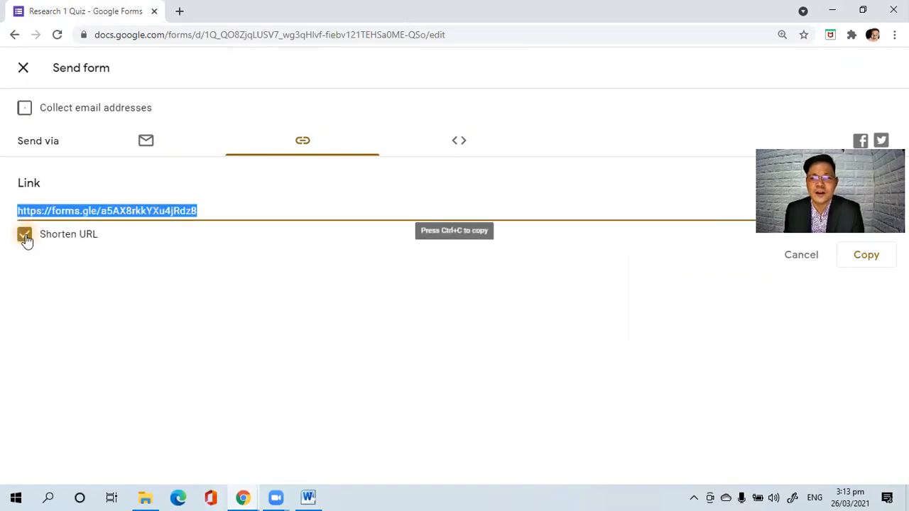
{"action": "left_click", "coordinate": [866, 257]}
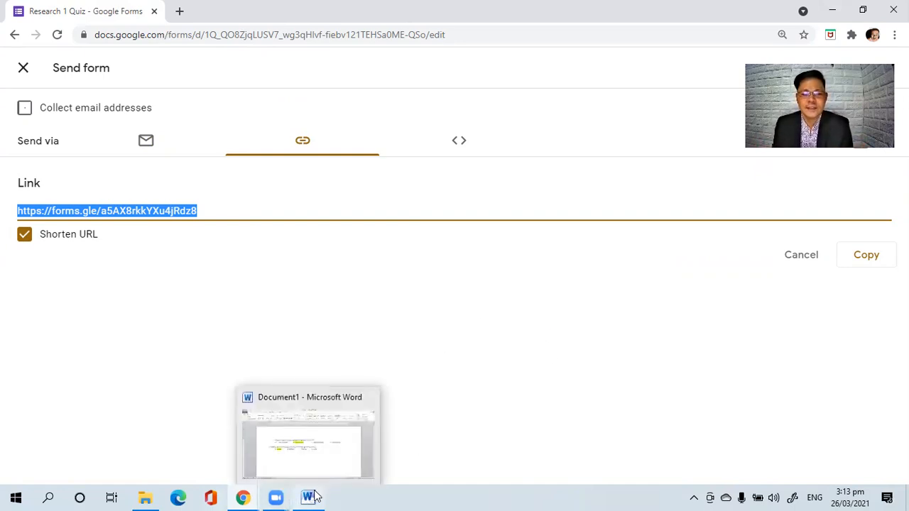
Switch to the Facebook window and send the copied quiz link to the DIASS (HUMSS ...) group chat
{"action": "mouse_move", "coordinate": [242, 497]}
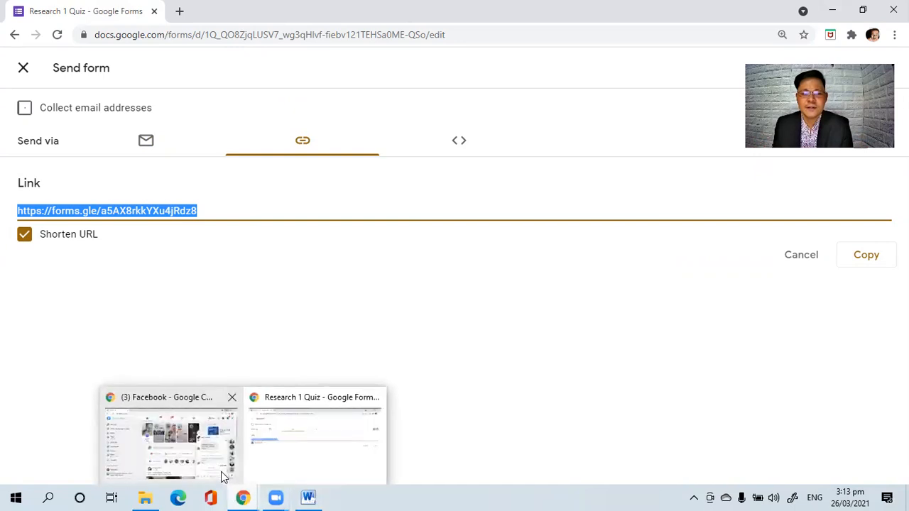
{"action": "left_click", "coordinate": [224, 476]}
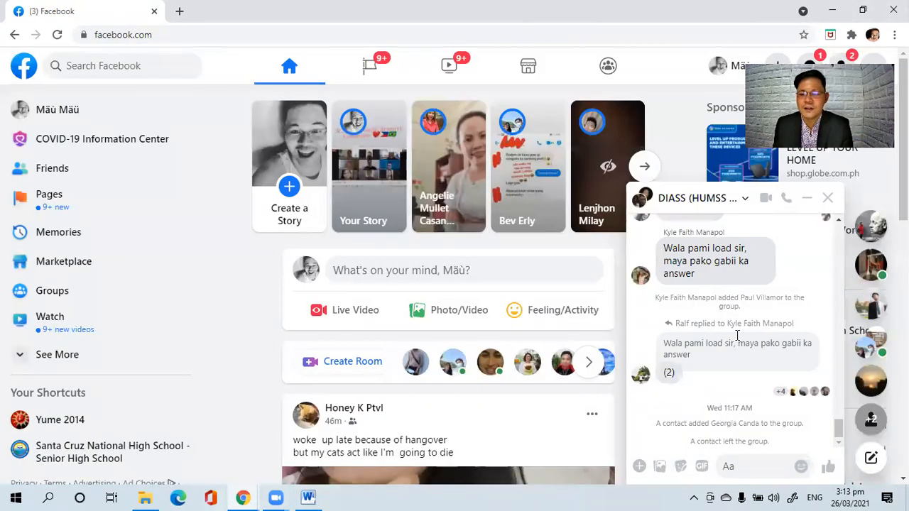
{"action": "left_click", "coordinate": [749, 465]}
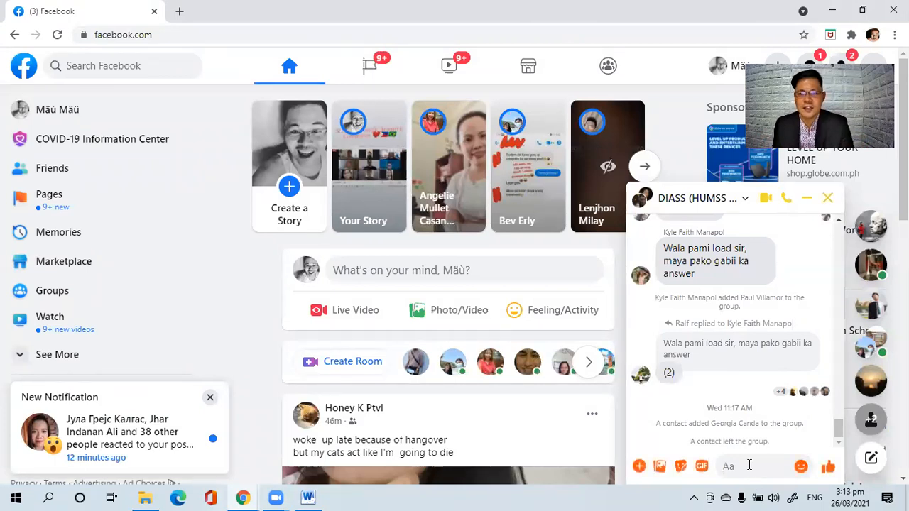
{"action": "key", "text": "ctrl+v"}
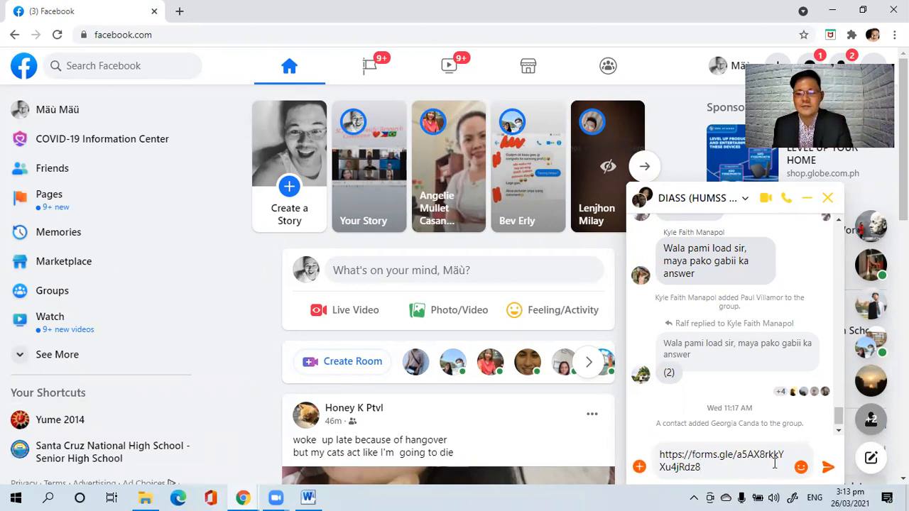
{"action": "left_click", "coordinate": [827, 468]}
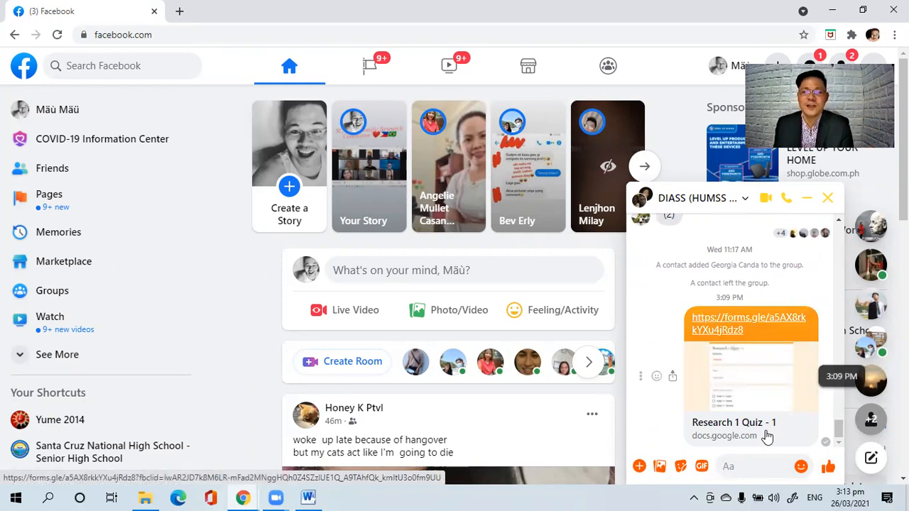
Unsend the quiz link message for everyone in the group chat and return to the Research 1 Quiz form editor
{"action": "left_click", "coordinate": [640, 377]}
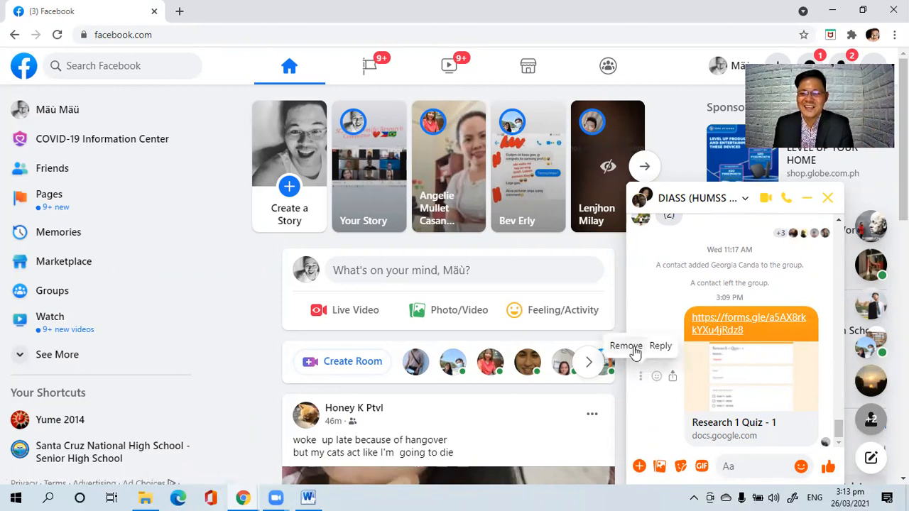
{"action": "left_click", "coordinate": [630, 347]}
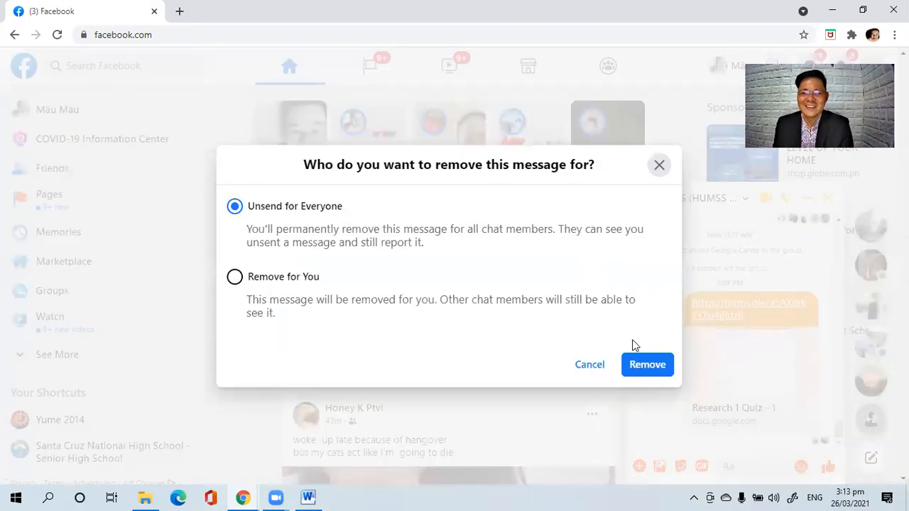
{"action": "left_click", "coordinate": [641, 366]}
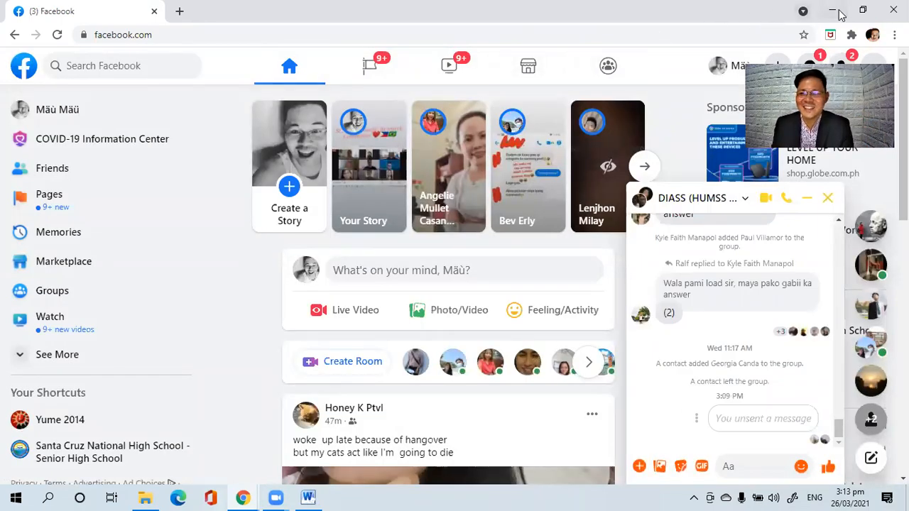
{"action": "left_click", "coordinate": [836, 13]}
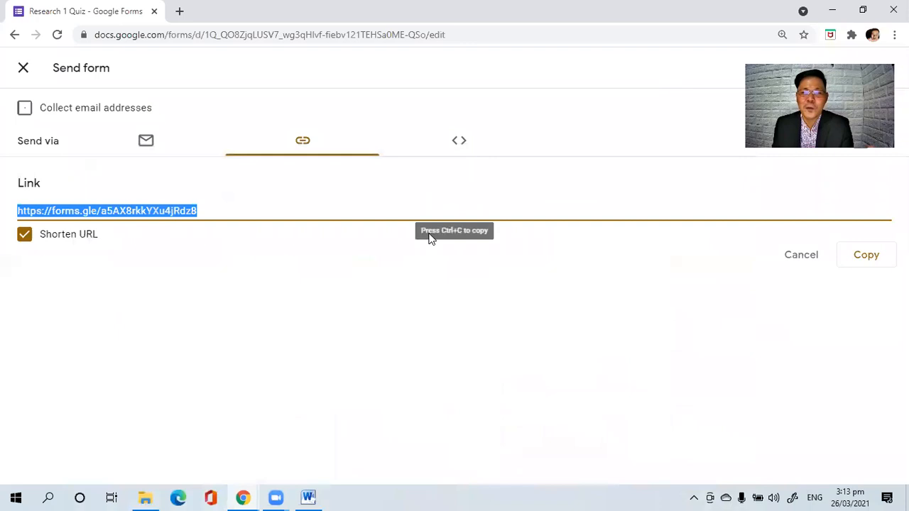
{"action": "left_click", "coordinate": [24, 68]}
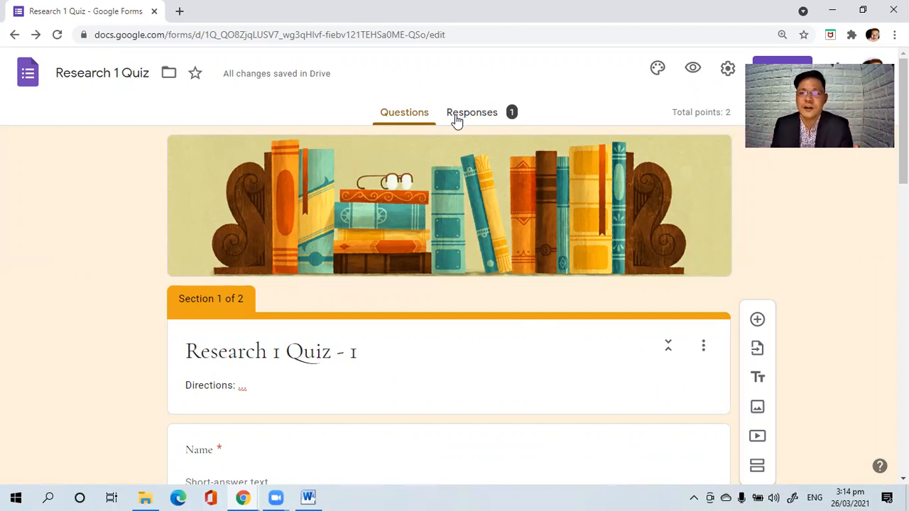
Open the form's responses summary and examine the score insights, total points distribution and frequently missed questions
{"action": "left_click", "coordinate": [513, 115]}
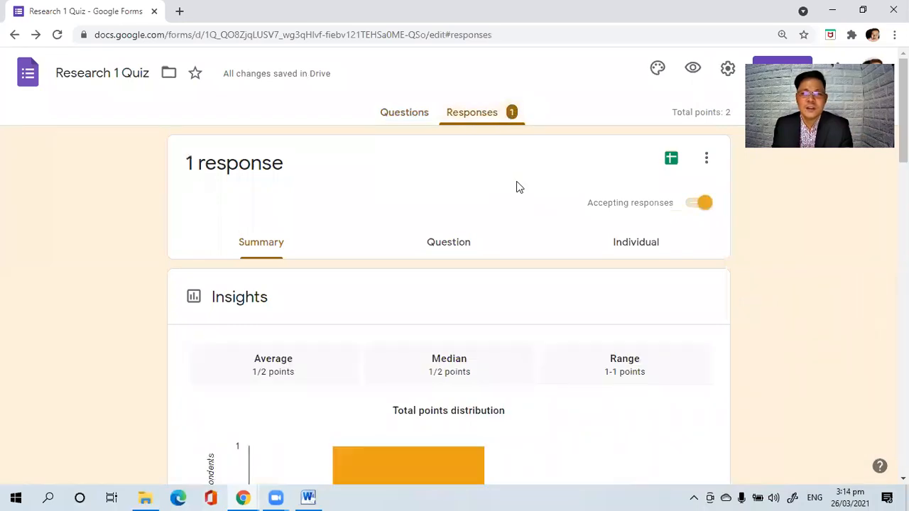
{"action": "scroll", "coordinate": [517, 187], "scroll_direction": "down", "scroll_amount": 2}
{"action": "scroll", "coordinate": [516, 187], "scroll_direction": "down", "scroll_amount": 1}
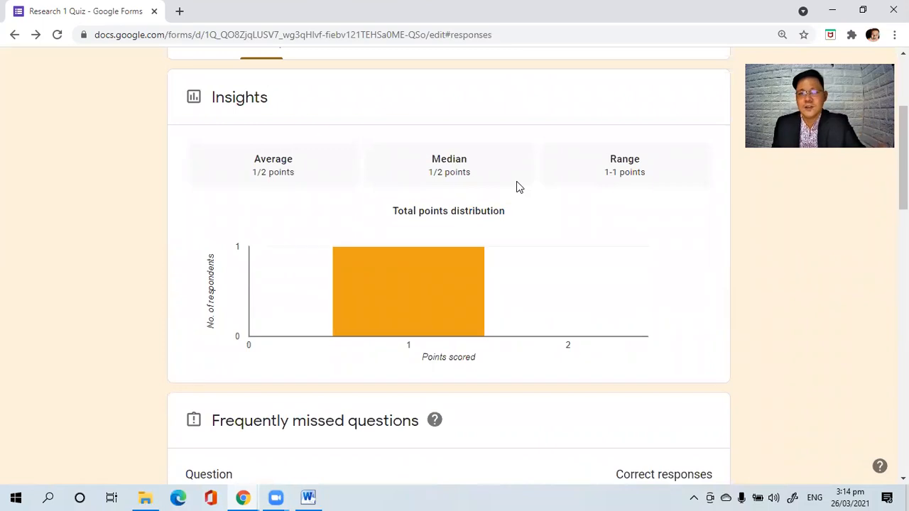
{"action": "scroll", "coordinate": [517, 186], "scroll_direction": "down", "scroll_amount": 1}
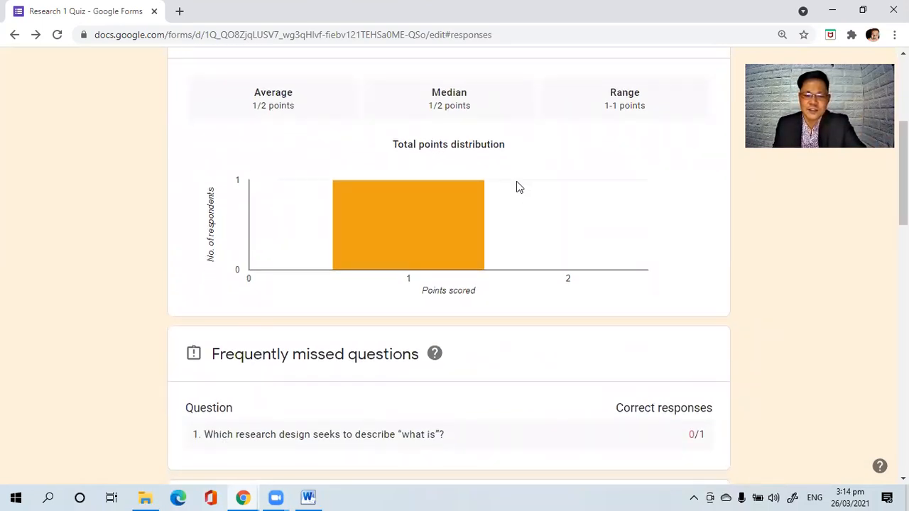
{"action": "scroll", "coordinate": [517, 182], "scroll_direction": "up", "scroll_amount": 1}
{"action": "scroll", "coordinate": [517, 182], "scroll_direction": "down", "scroll_amount": 1}
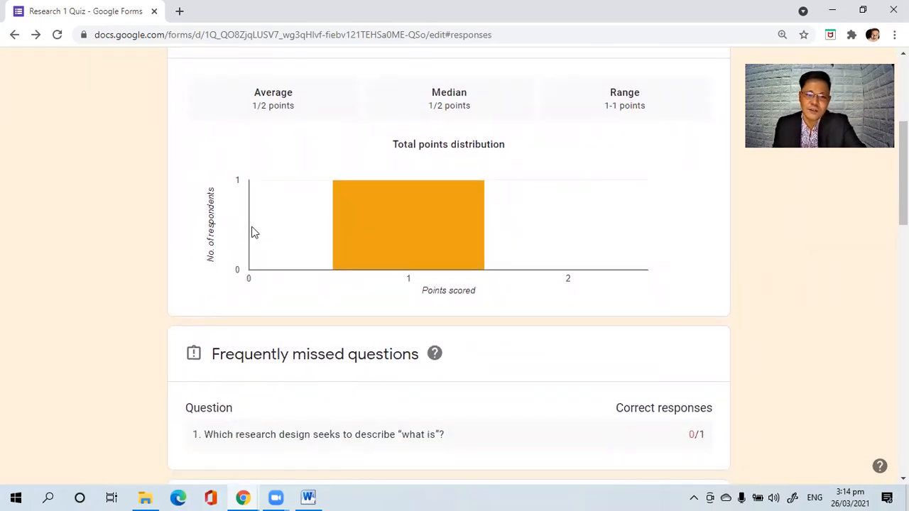
{"action": "scroll", "coordinate": [510, 252], "scroll_direction": "down", "scroll_amount": 2}
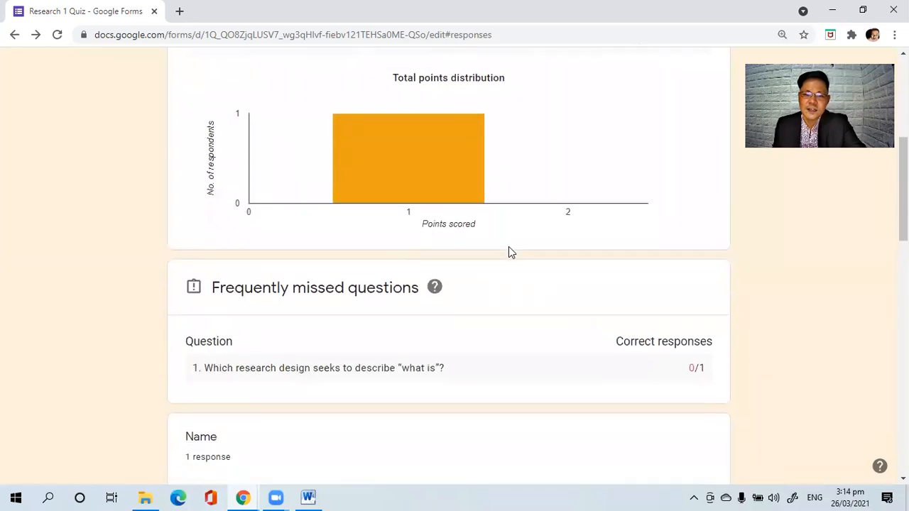
Review the submitted names, the grade level and section chart, and the answer distribution of both multiple-choice questions
{"action": "scroll", "coordinate": [508, 247], "scroll_direction": "down", "scroll_amount": 5}
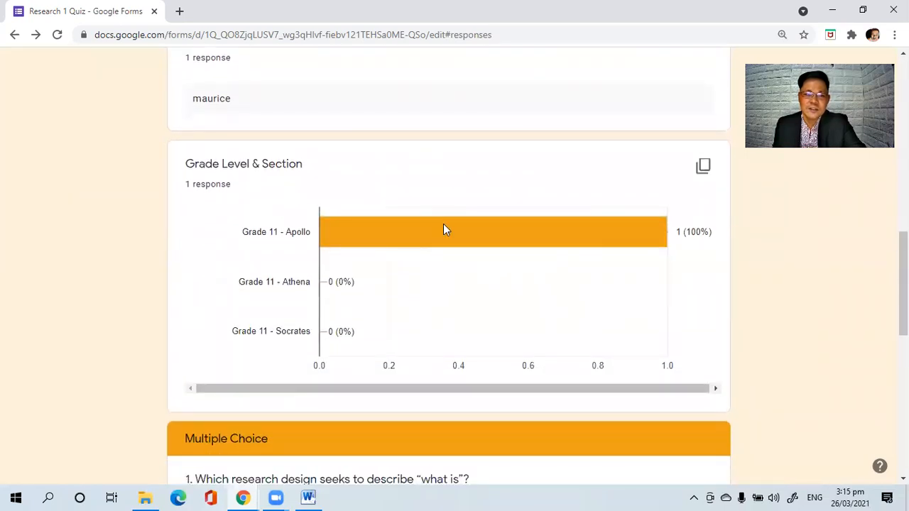
{"action": "scroll", "coordinate": [442, 213], "scroll_direction": "down", "scroll_amount": 1}
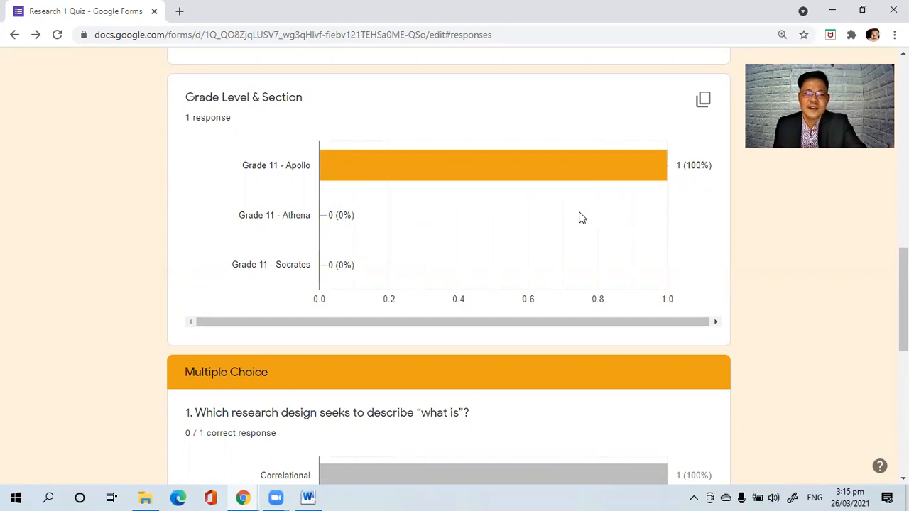
{"action": "scroll", "coordinate": [578, 217], "scroll_direction": "down", "scroll_amount": 1}
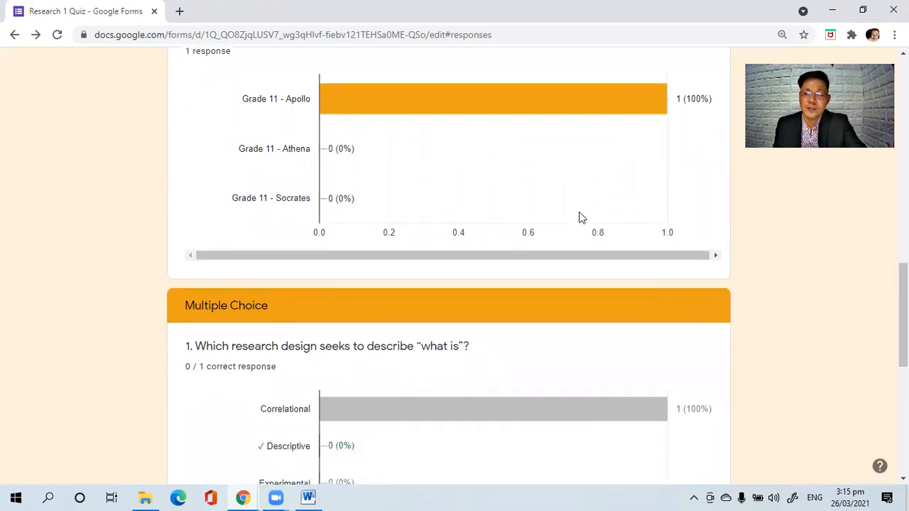
{"action": "scroll", "coordinate": [579, 217], "scroll_direction": "up", "scroll_amount": 1}
{"action": "scroll", "coordinate": [579, 217], "scroll_direction": "down", "scroll_amount": 4}
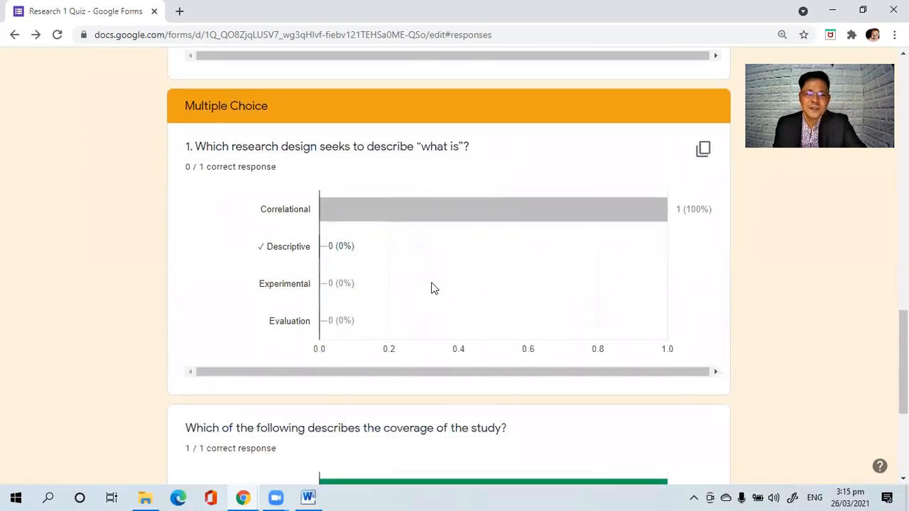
{"action": "scroll", "coordinate": [436, 285], "scroll_direction": "down", "scroll_amount": 2}
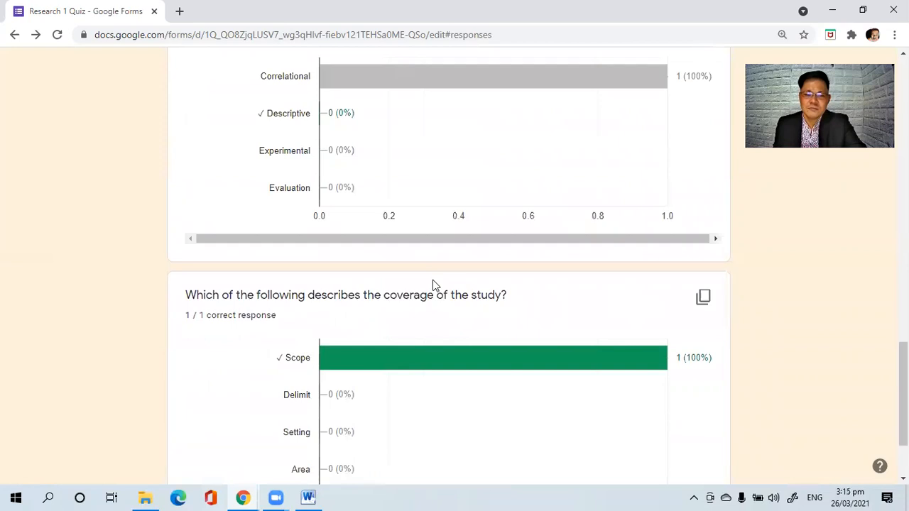
{"action": "scroll", "coordinate": [435, 285], "scroll_direction": "down", "scroll_amount": 2}
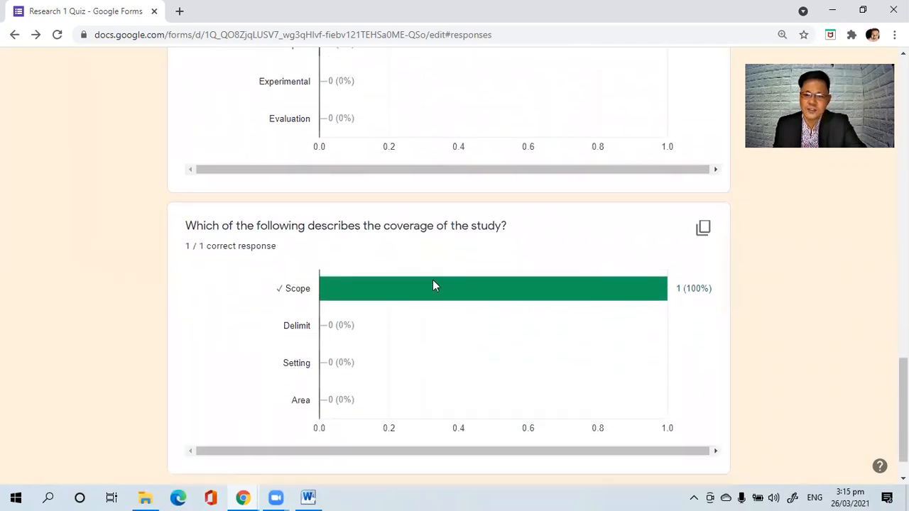
{"action": "scroll", "coordinate": [435, 284], "scroll_direction": "up", "scroll_amount": 2}
{"action": "scroll", "coordinate": [435, 285], "scroll_direction": "down", "scroll_amount": 2}
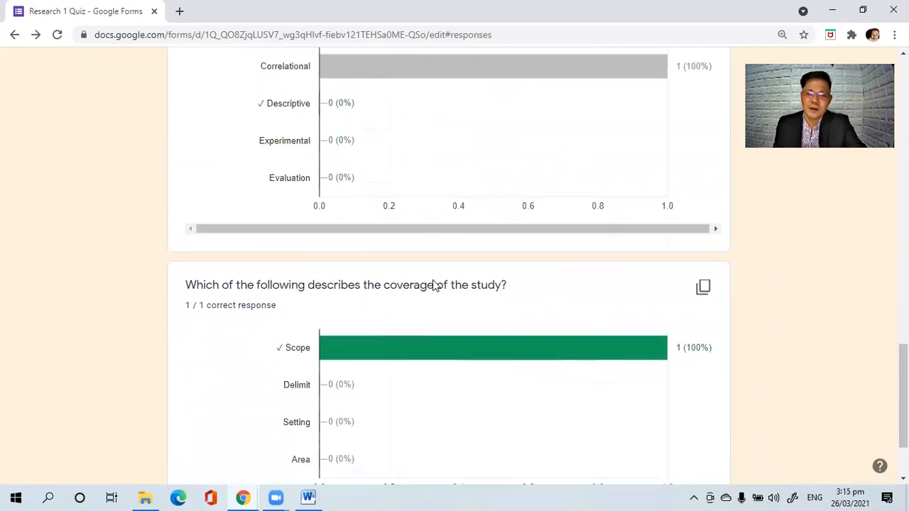
{"action": "scroll", "coordinate": [435, 285], "scroll_direction": "up", "scroll_amount": 1}
{"action": "scroll", "coordinate": [433, 281], "scroll_direction": "up", "scroll_amount": 4}
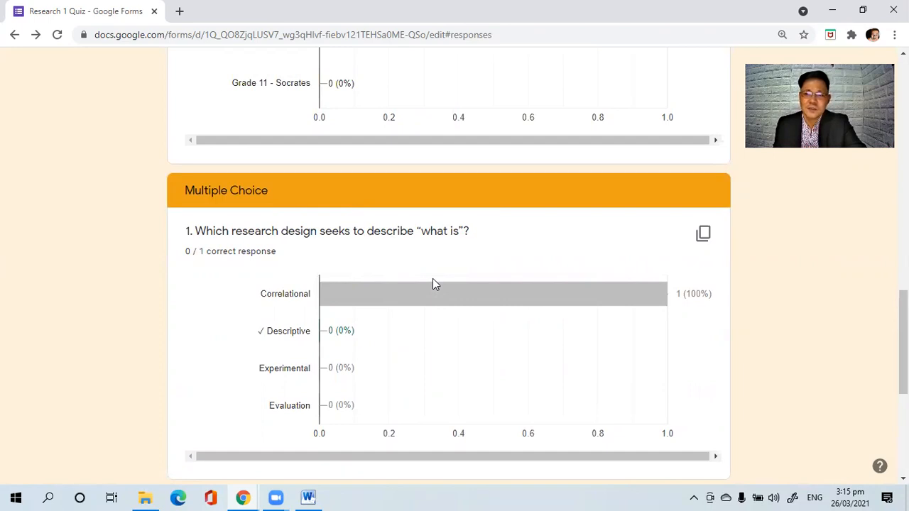
{"action": "scroll", "coordinate": [433, 281], "scroll_direction": "down", "scroll_amount": 1}
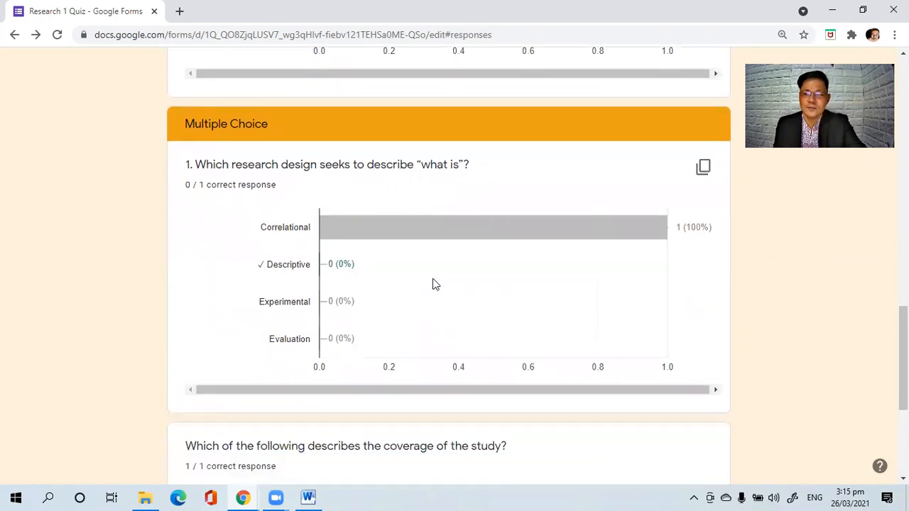
{"action": "scroll", "coordinate": [433, 281], "scroll_direction": "down", "scroll_amount": 1}
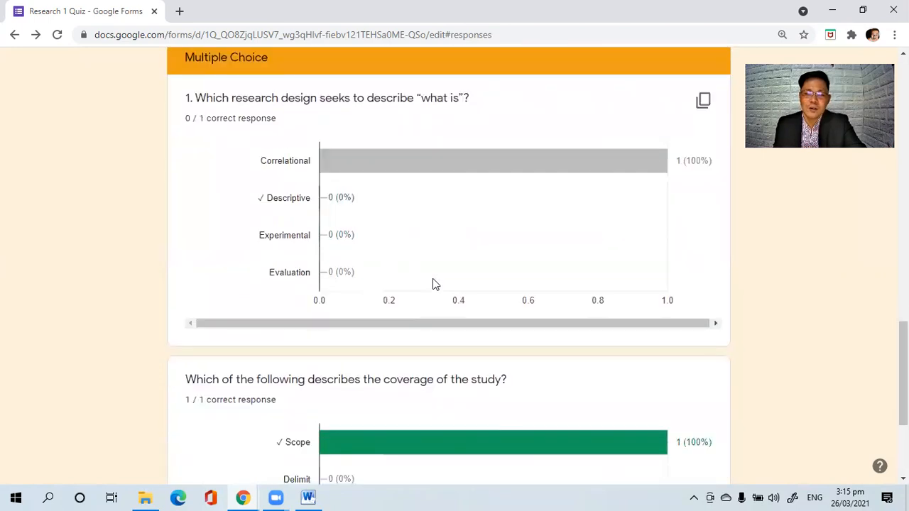
Create a new response spreadsheet named Research 1 Quiz (Responses) from the form's responses and review its columns
{"action": "scroll", "coordinate": [435, 283], "scroll_direction": "up", "scroll_amount": 4}
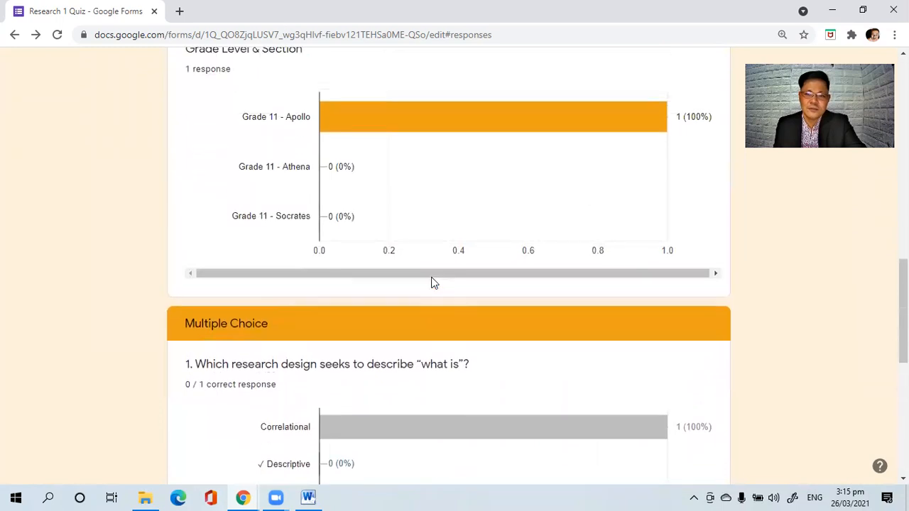
{"action": "scroll", "coordinate": [432, 283], "scroll_direction": "up", "scroll_amount": 3}
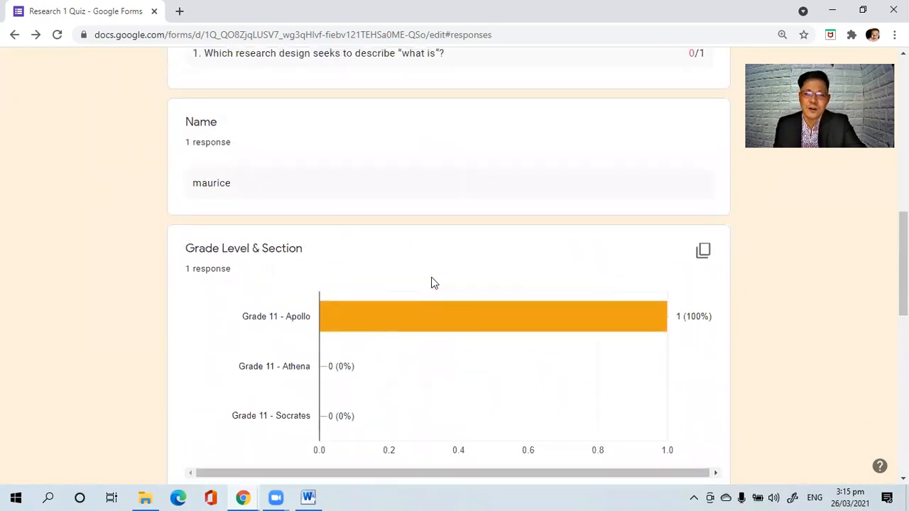
{"action": "scroll", "coordinate": [434, 282], "scroll_direction": "up", "scroll_amount": 5}
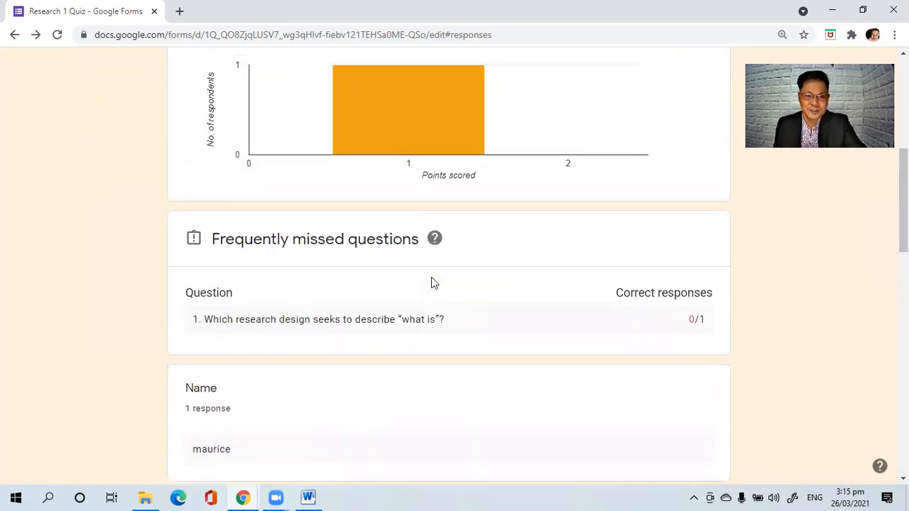
{"action": "scroll", "coordinate": [432, 283], "scroll_direction": "up", "scroll_amount": 5}
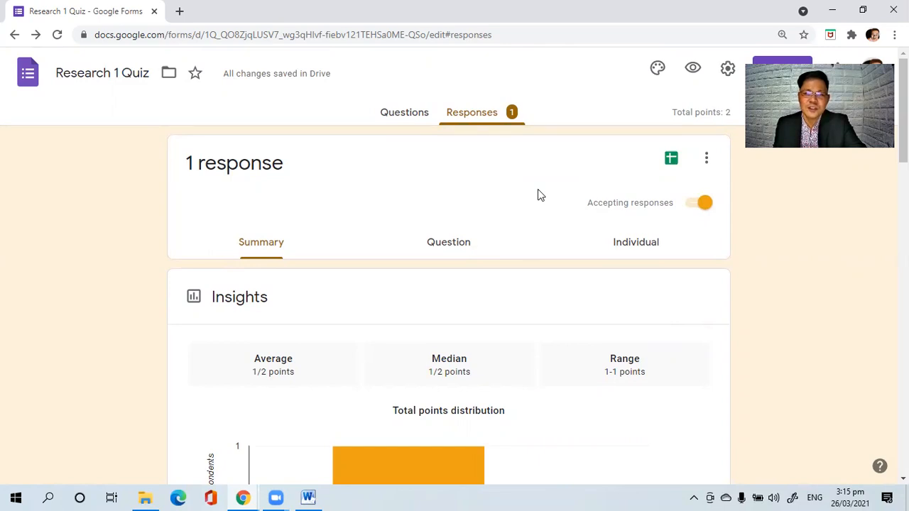
{"action": "left_click", "coordinate": [672, 160]}
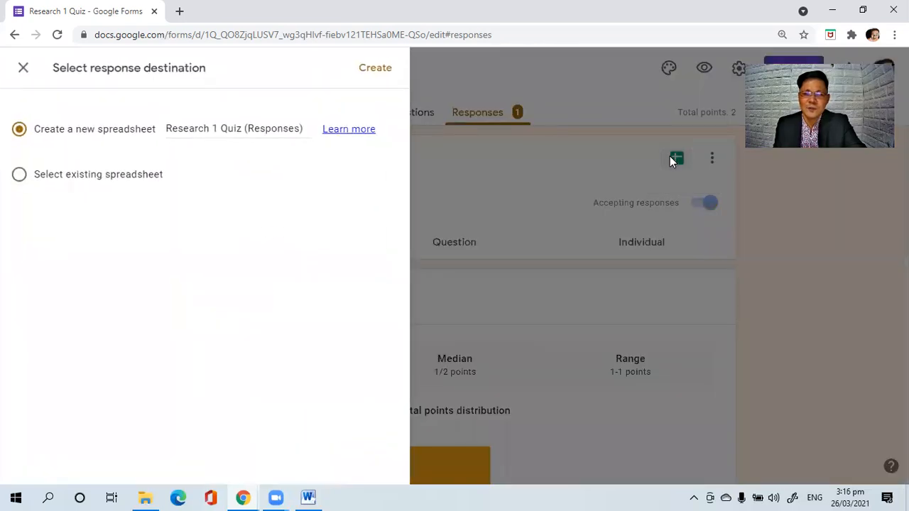
{"action": "left_click", "coordinate": [383, 71]}
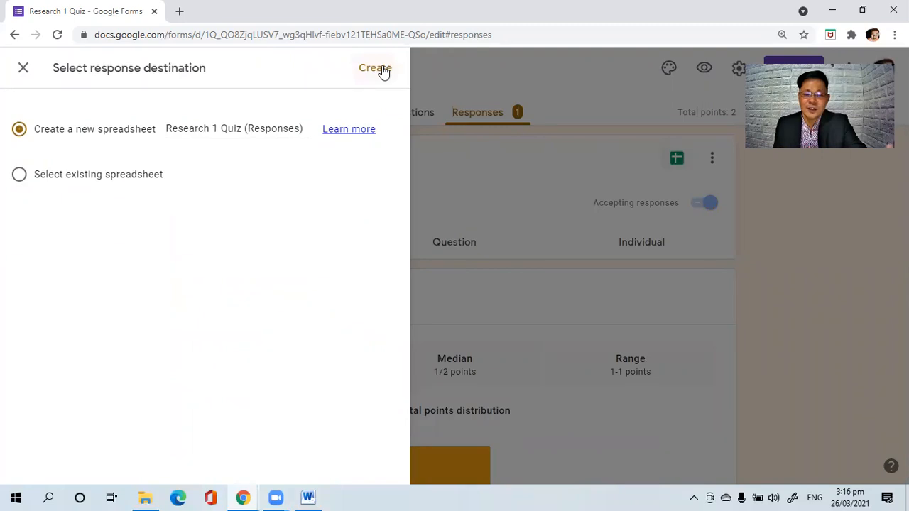
{"action": "left_click", "coordinate": [383, 71]}
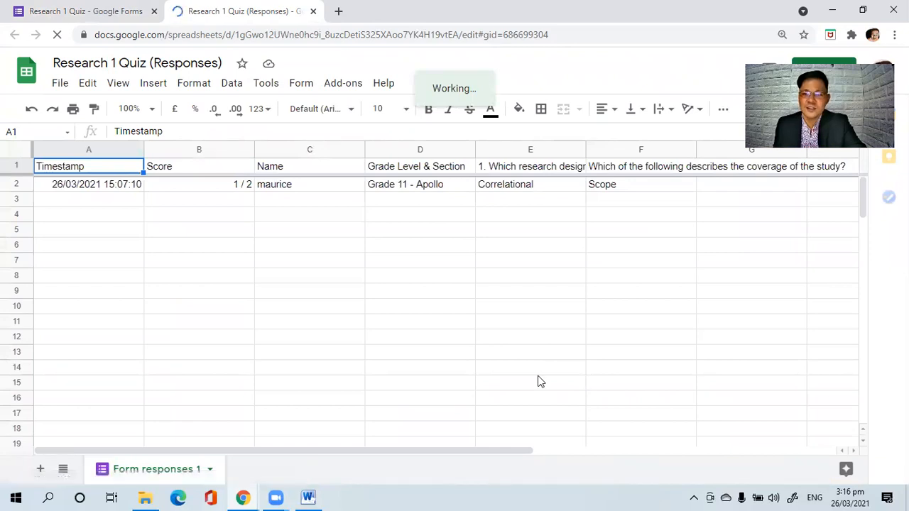
{"action": "left_click_drag", "start_coordinate": [369, 450], "coordinate": [424, 454]}
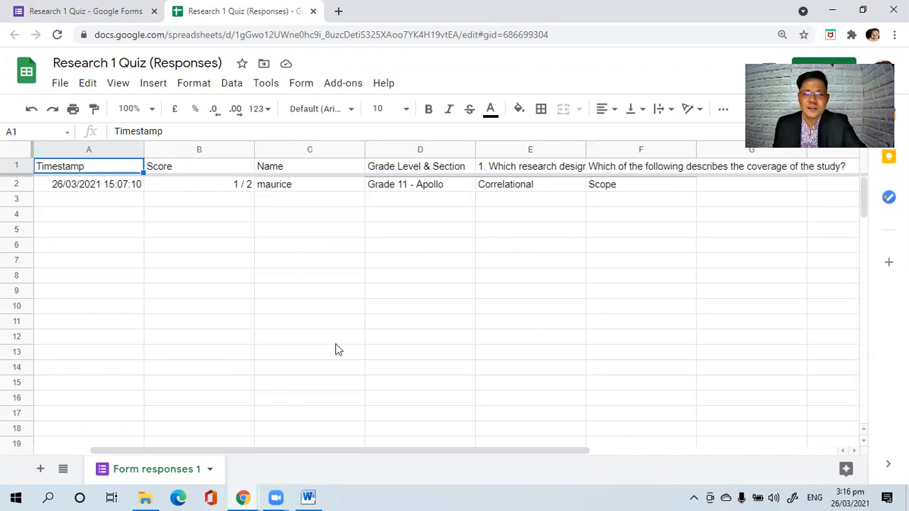
{"action": "left_click_drag", "start_coordinate": [345, 456], "coordinate": [281, 424]}
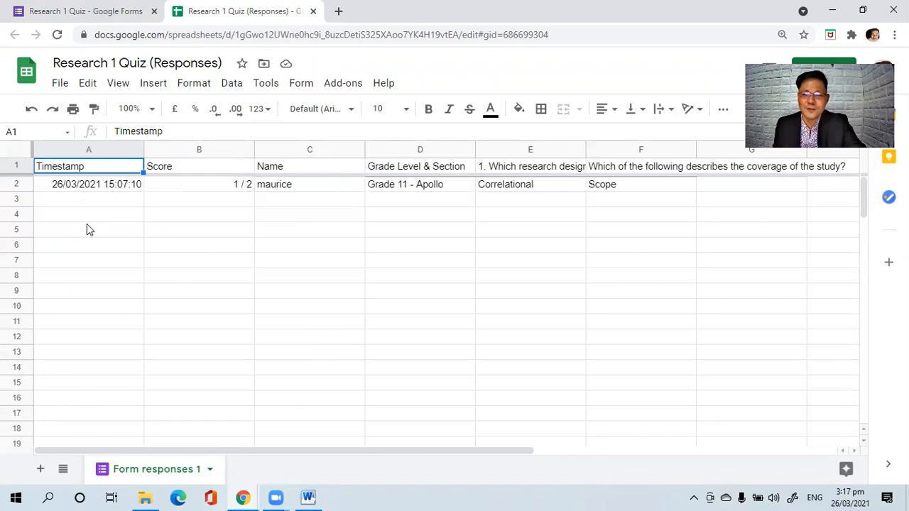
Check the download formats offered for the response spreadsheet, including Microsoft Excel (.xlsx), and close the spreadsheet to return to the form
{"action": "left_click", "coordinate": [60, 87]}
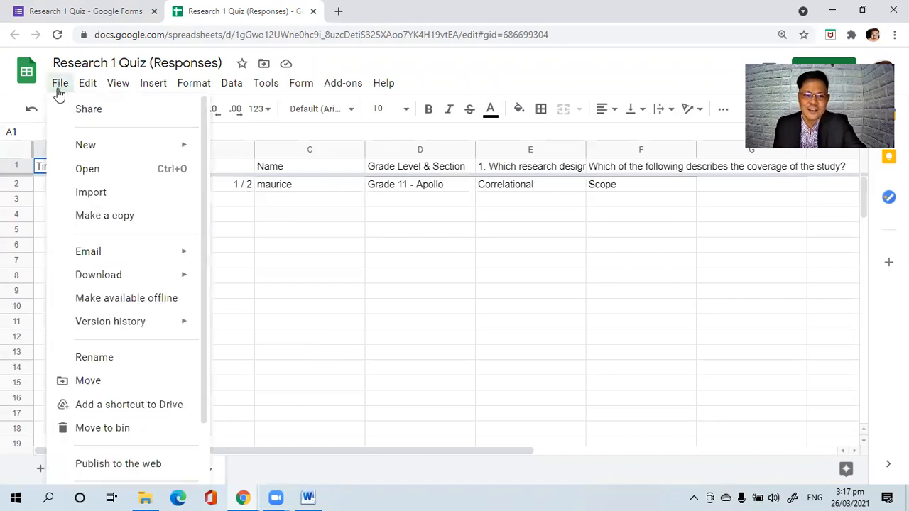
{"action": "mouse_move", "coordinate": [106, 278]}
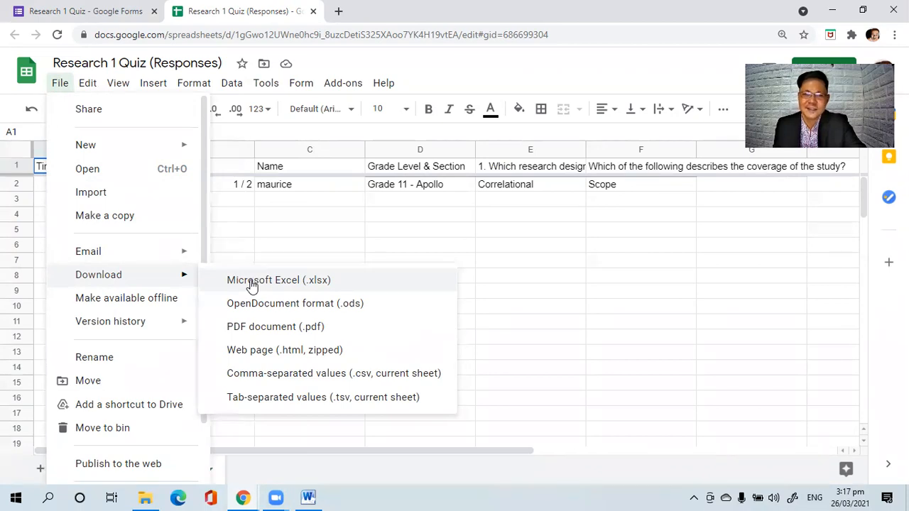
{"action": "left_click", "coordinate": [510, 246]}
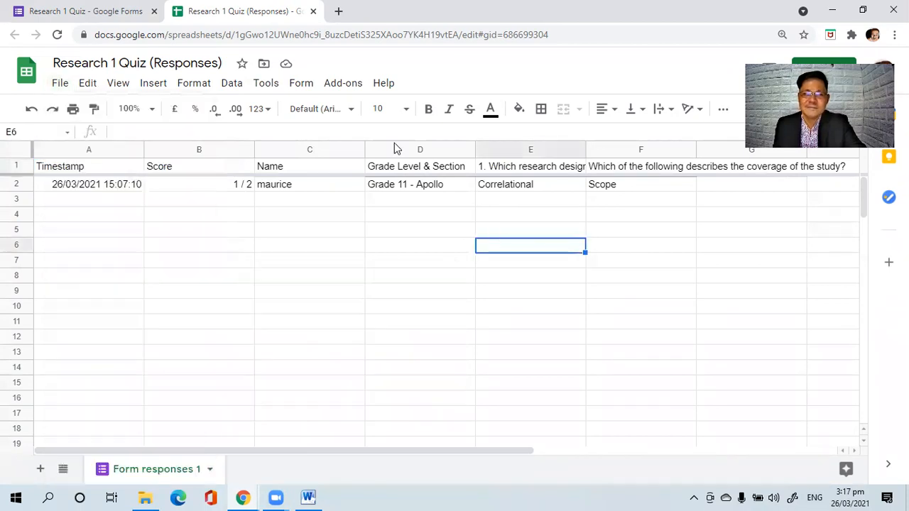
{"action": "left_click", "coordinate": [313, 12]}
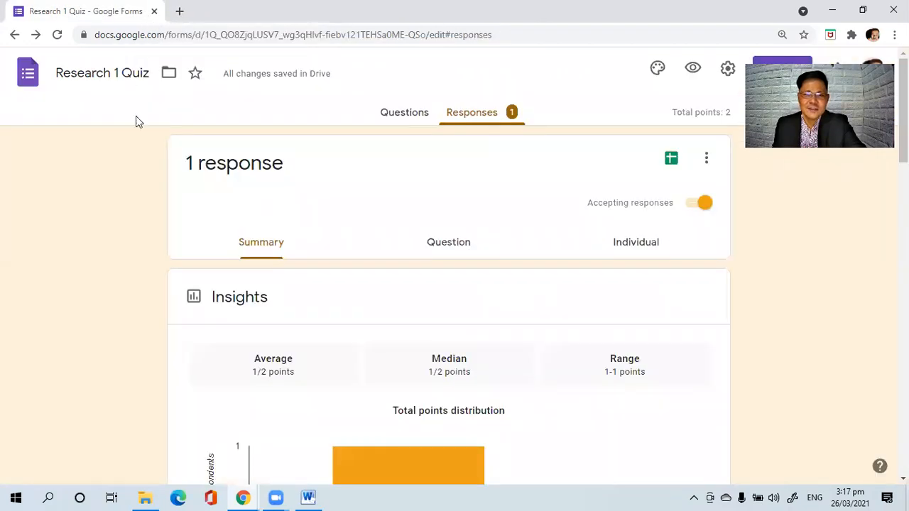